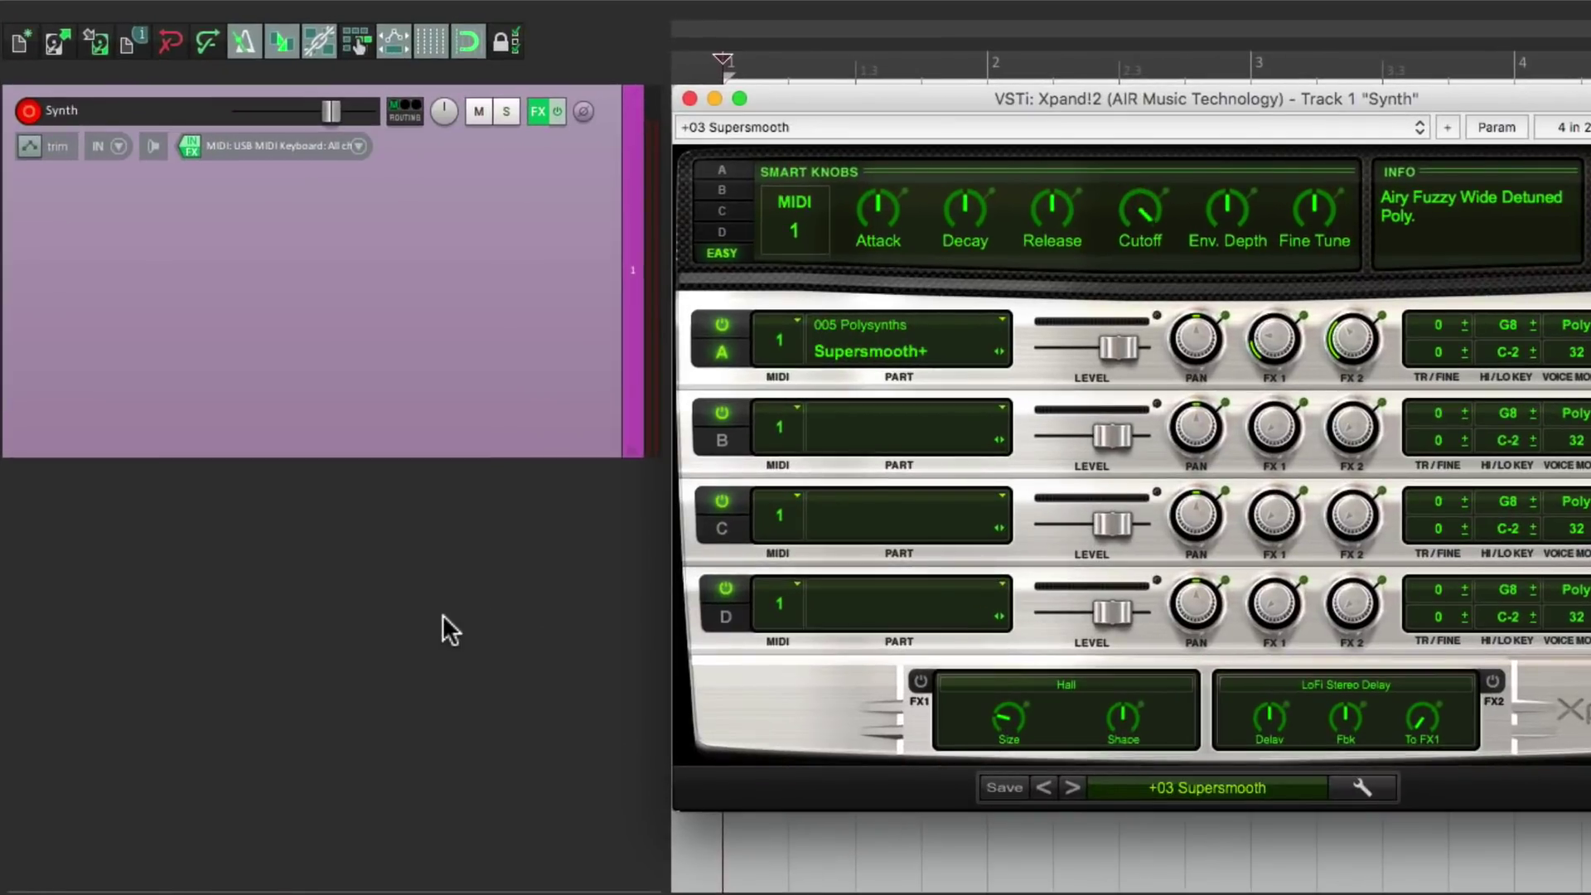
# Insert a new empty track below Synth and name it 'Seq'.
pyautogui.doubleClick(496, 597)
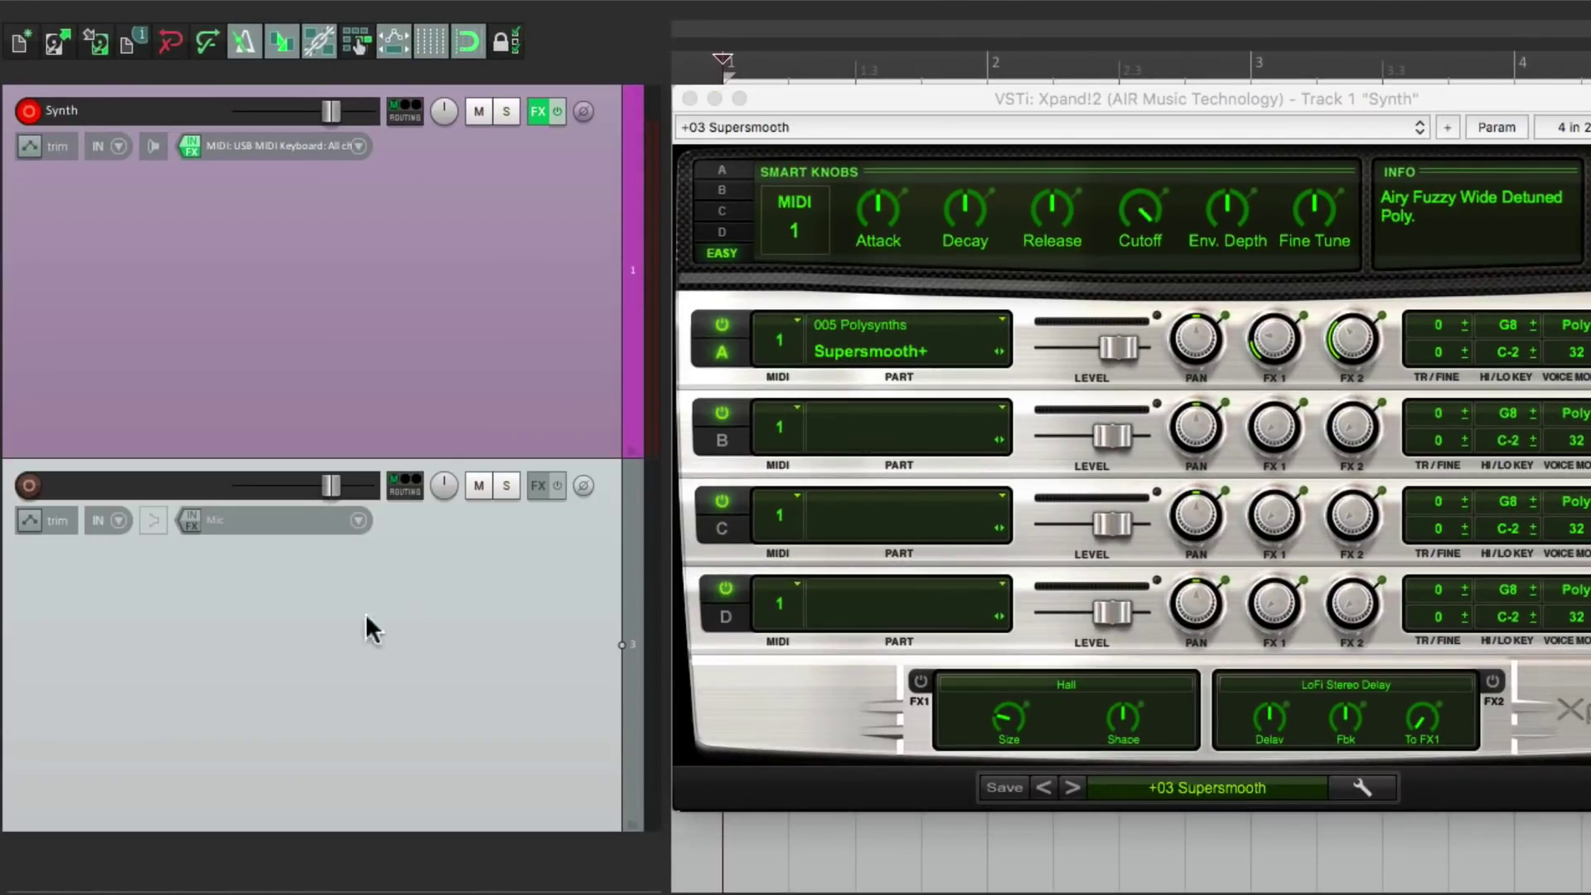
pyautogui.doubleClick(143, 482)
pyautogui.write('Seq')
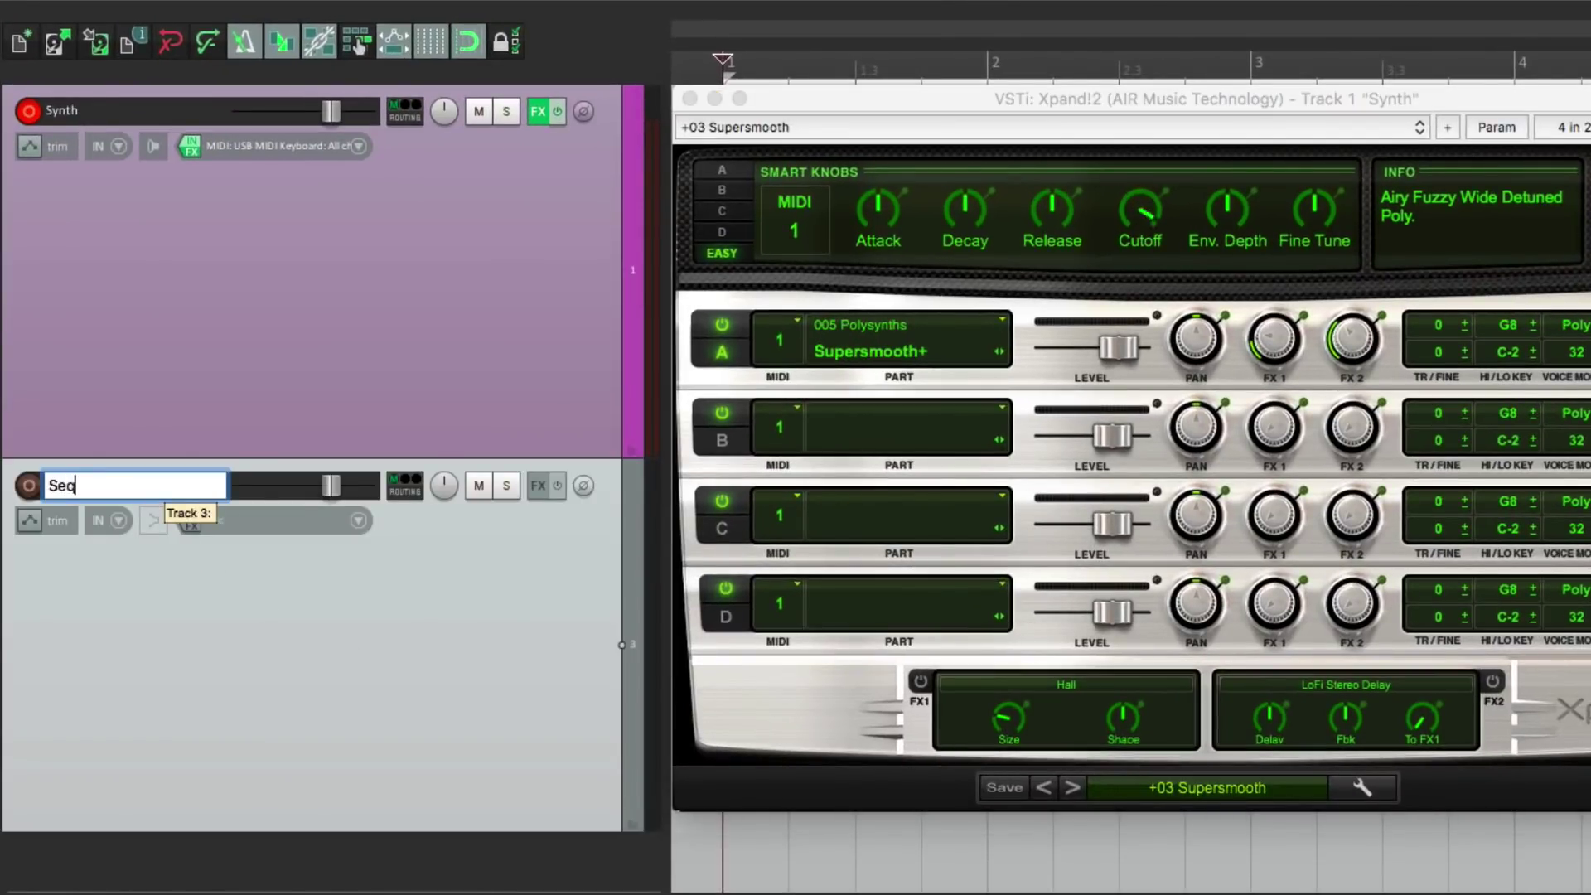
pyautogui.press('Return')
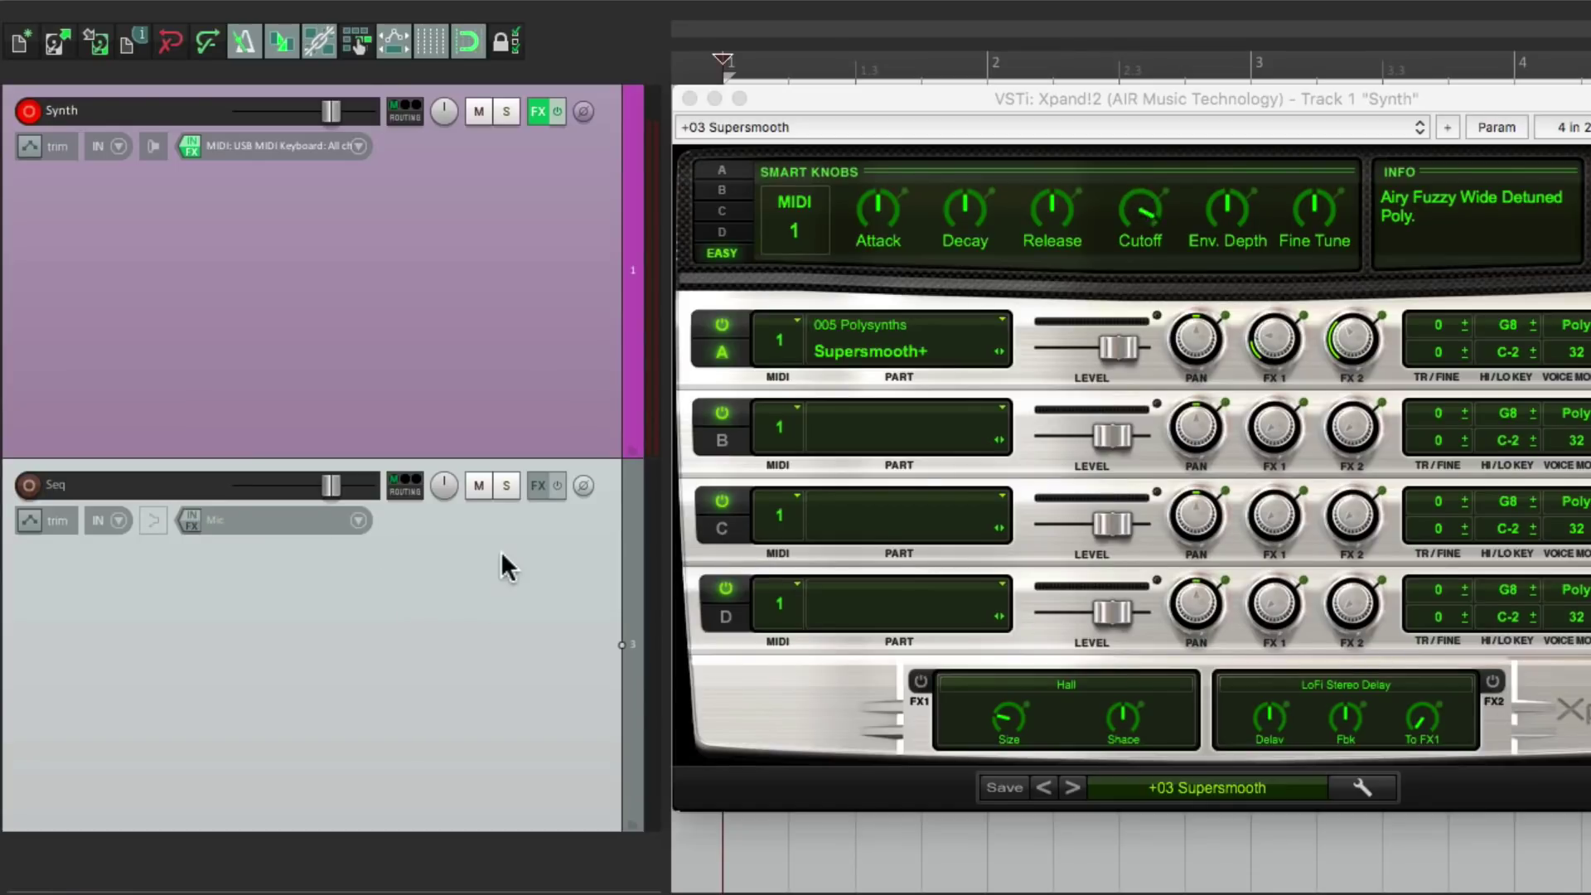
# Filter the Seq track's plugin list for 'seq' and add JS: MIDI Sequencer Megababy.
pyautogui.click(535, 485)
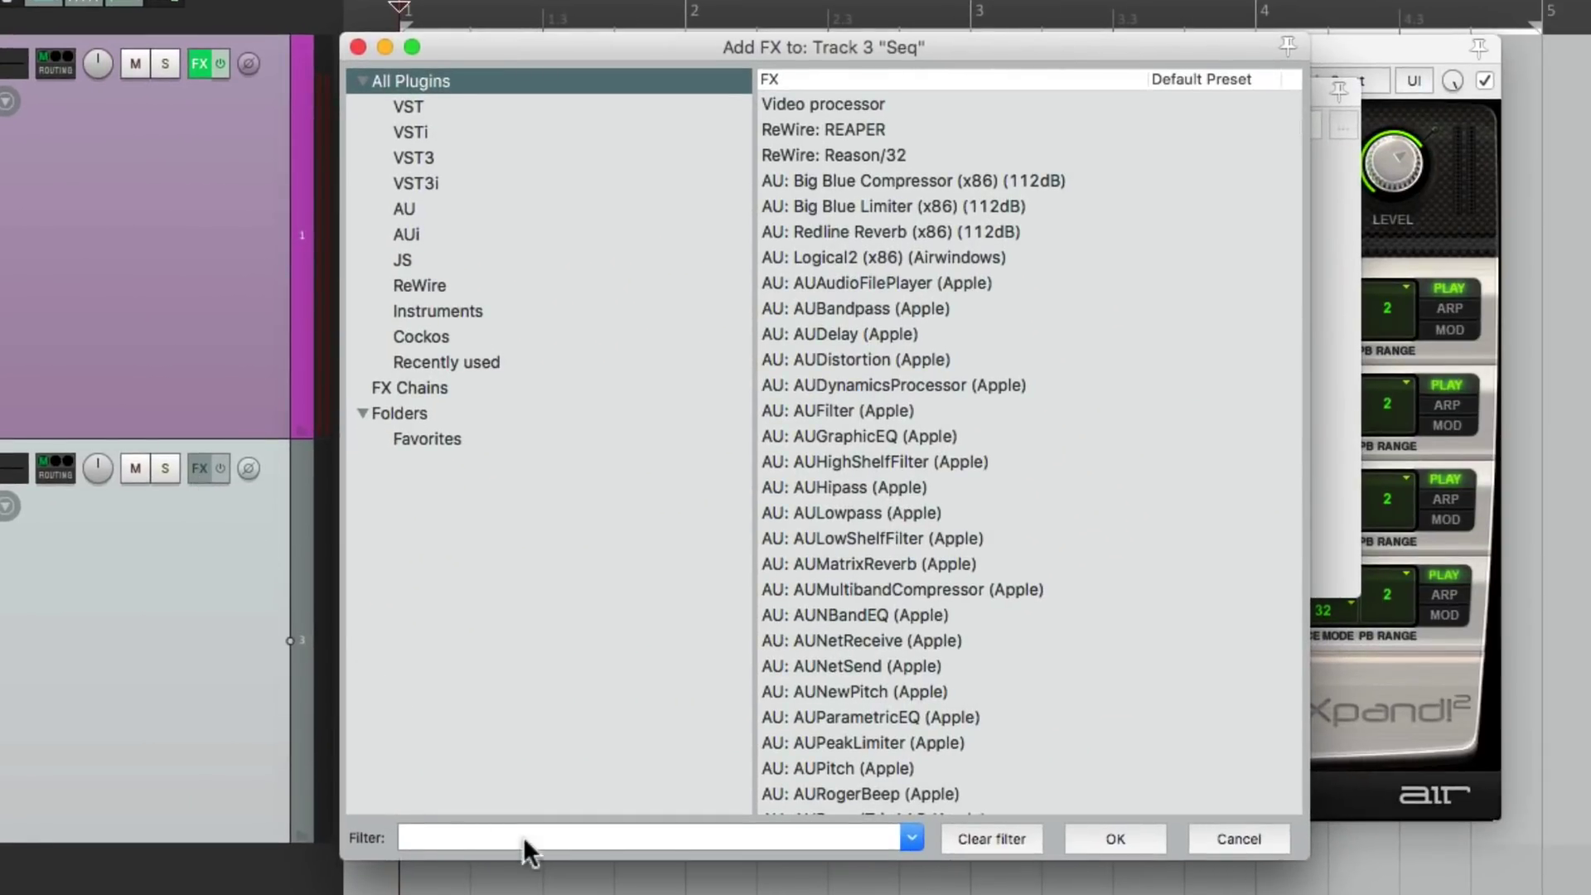
pyautogui.click(522, 839)
pyautogui.write('seq')
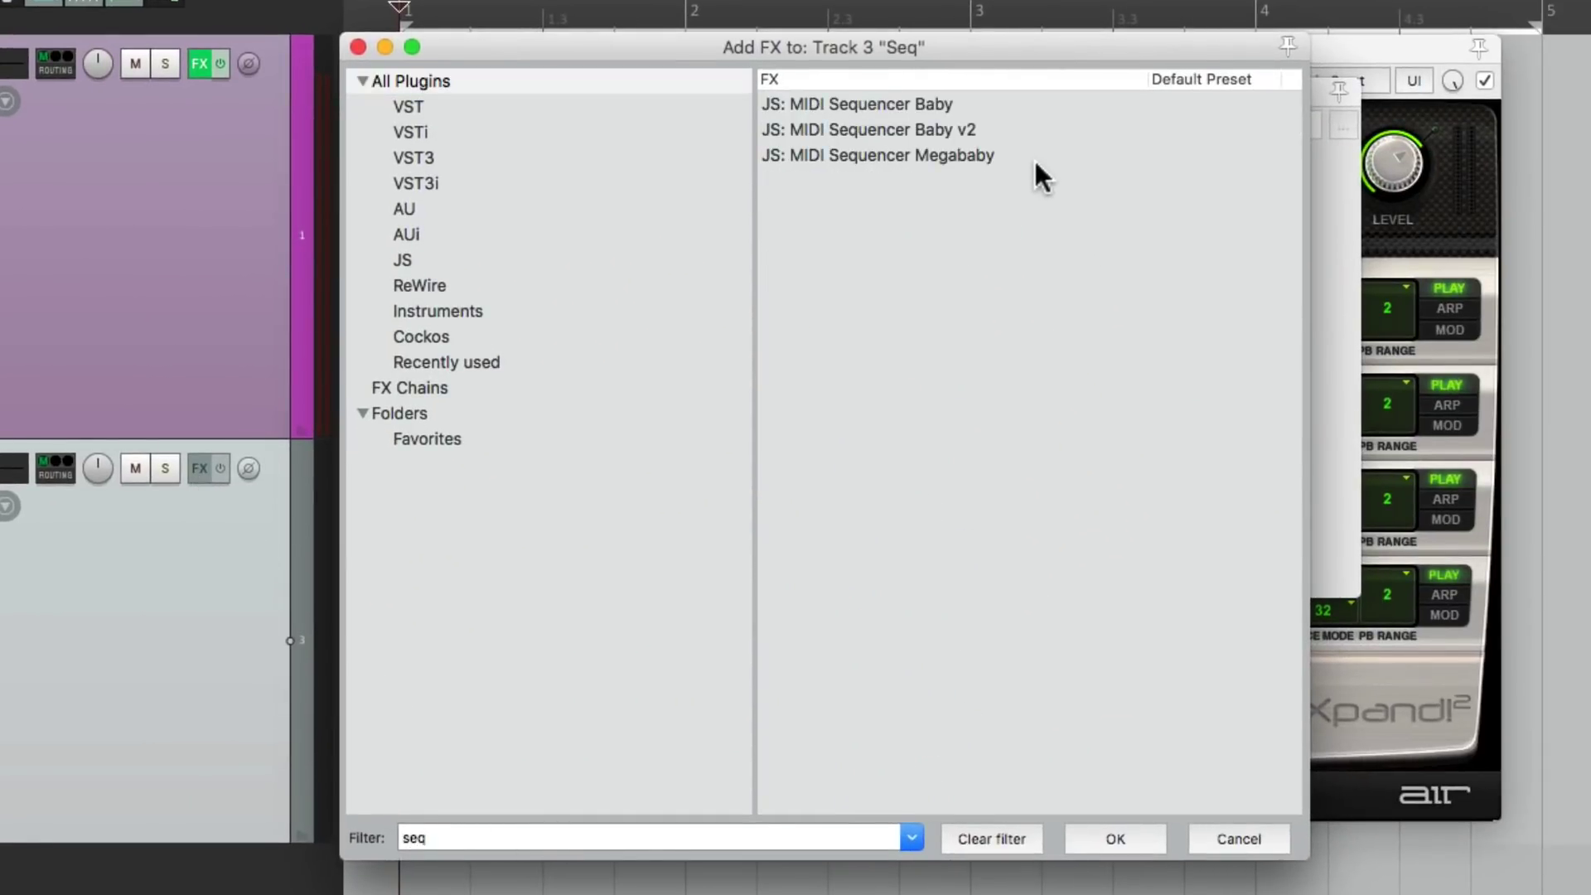
pyautogui.click(1029, 162)
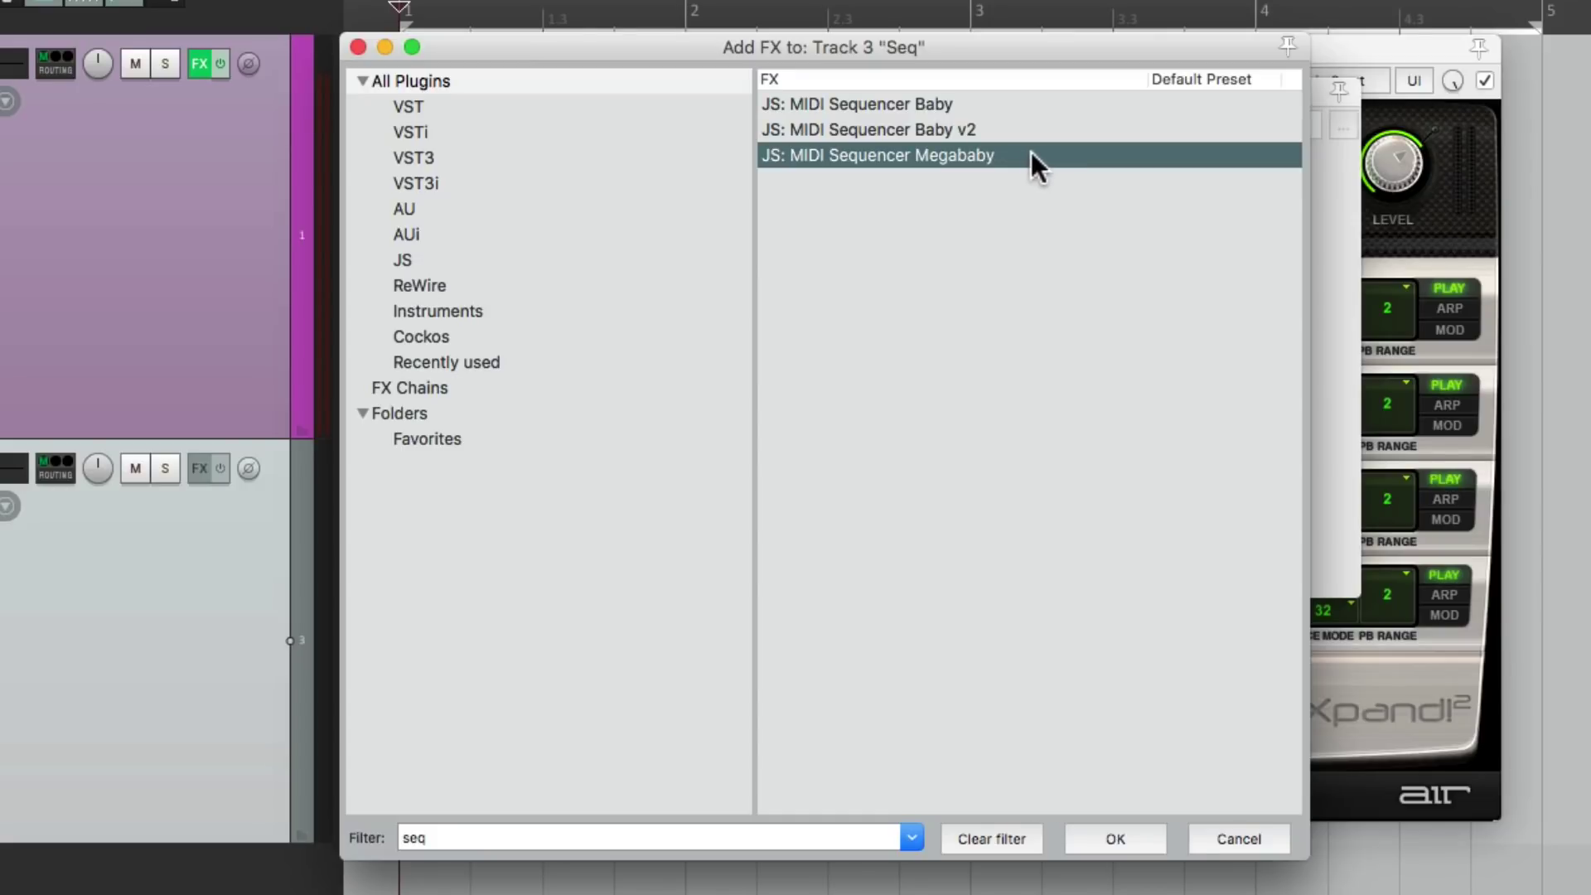
pyautogui.doubleClick(1028, 152)
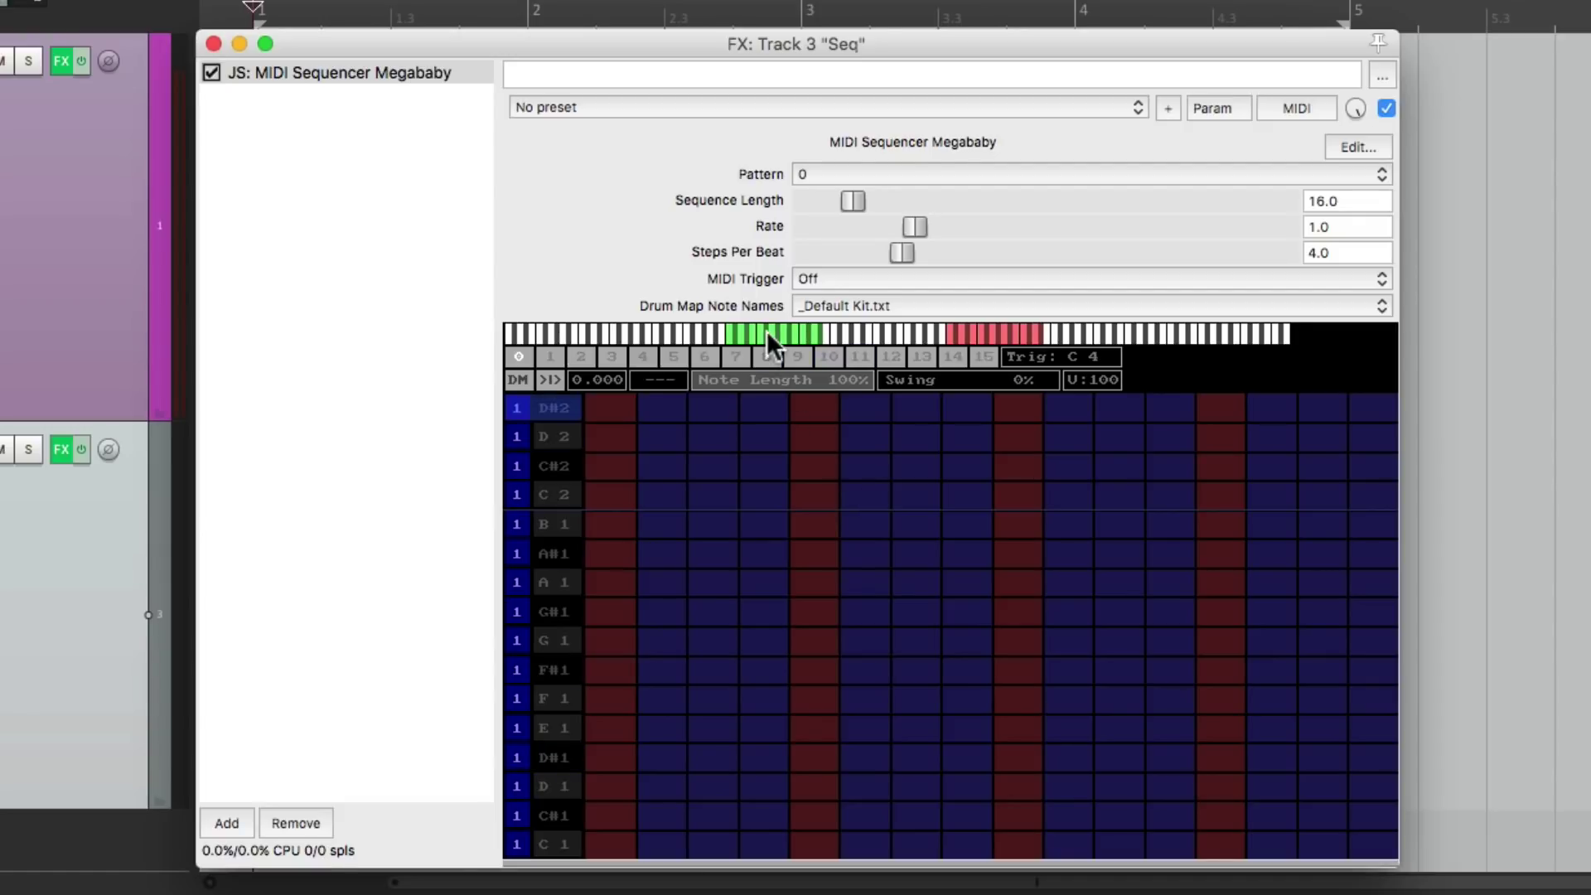
# Shift the sequencer's note rows to show C 3 and place C 3 notes on steps 1 and 5.
pyautogui.moveTo(766, 331); pyautogui.dragTo(854, 331)
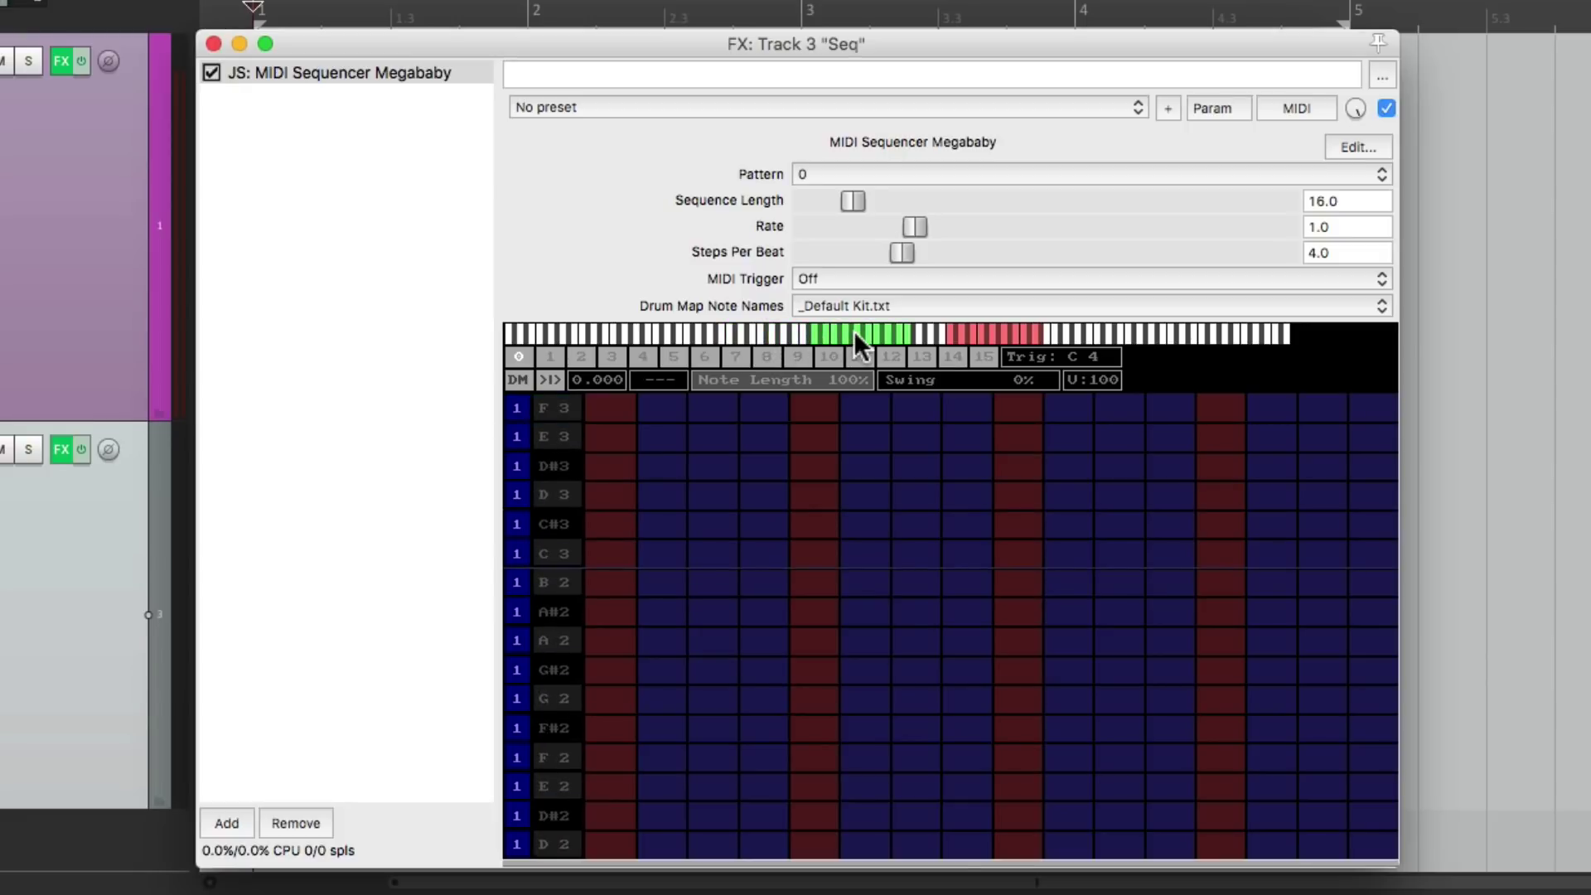
pyautogui.click(620, 549)
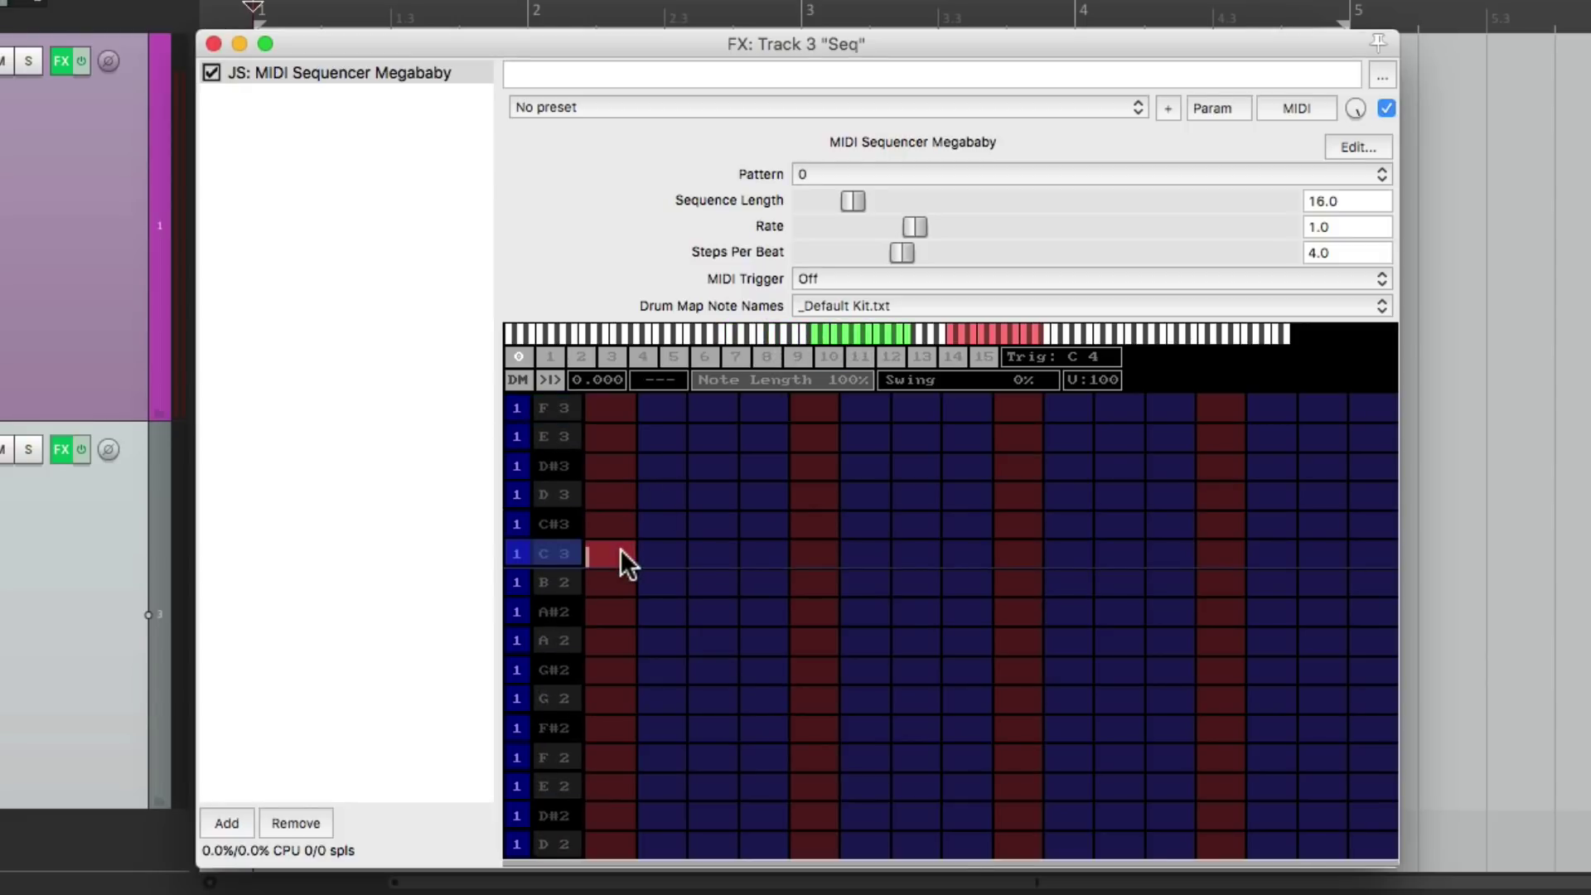
pyautogui.click(816, 551)
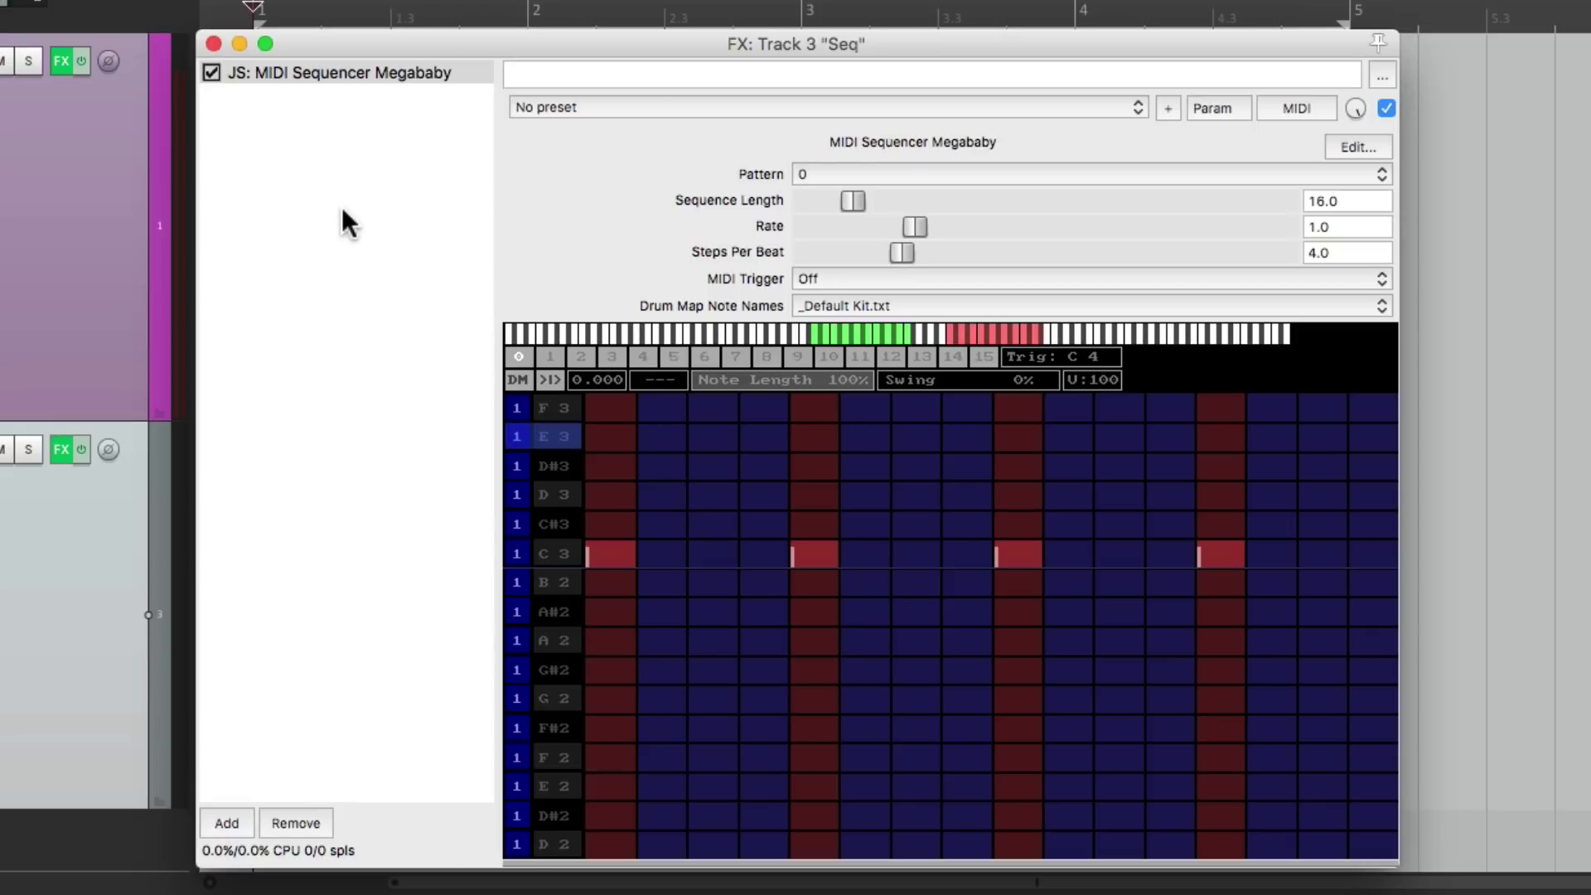
# Add Cockos ReaSynth after the sequencer on Seq with sawtooth mix at 1.00.
pyautogui.doubleClick(307, 217)
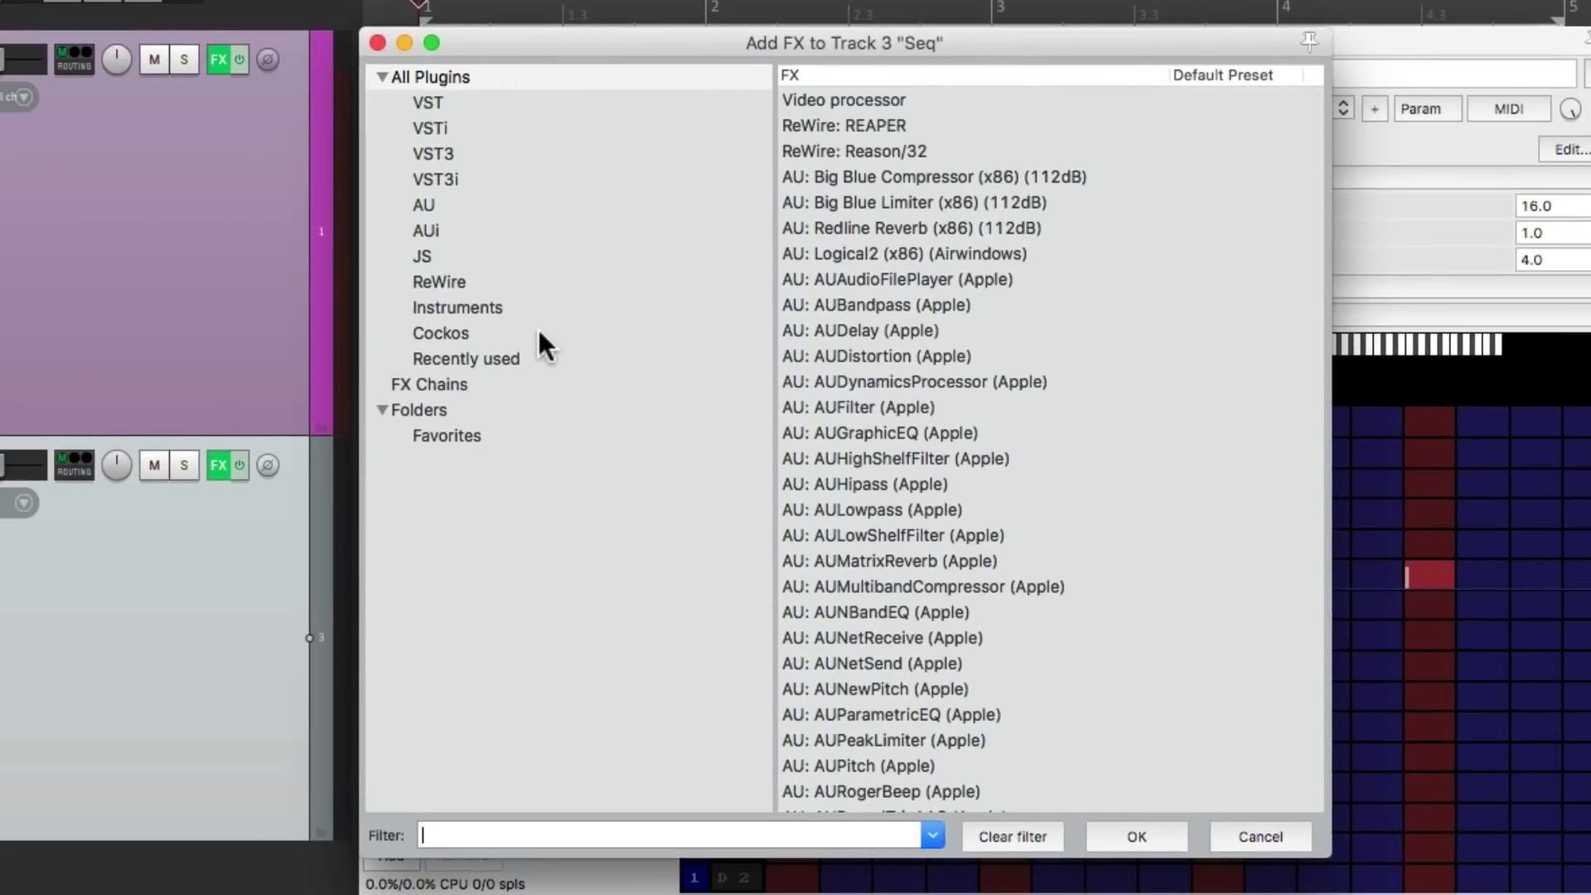
pyautogui.click(539, 331)
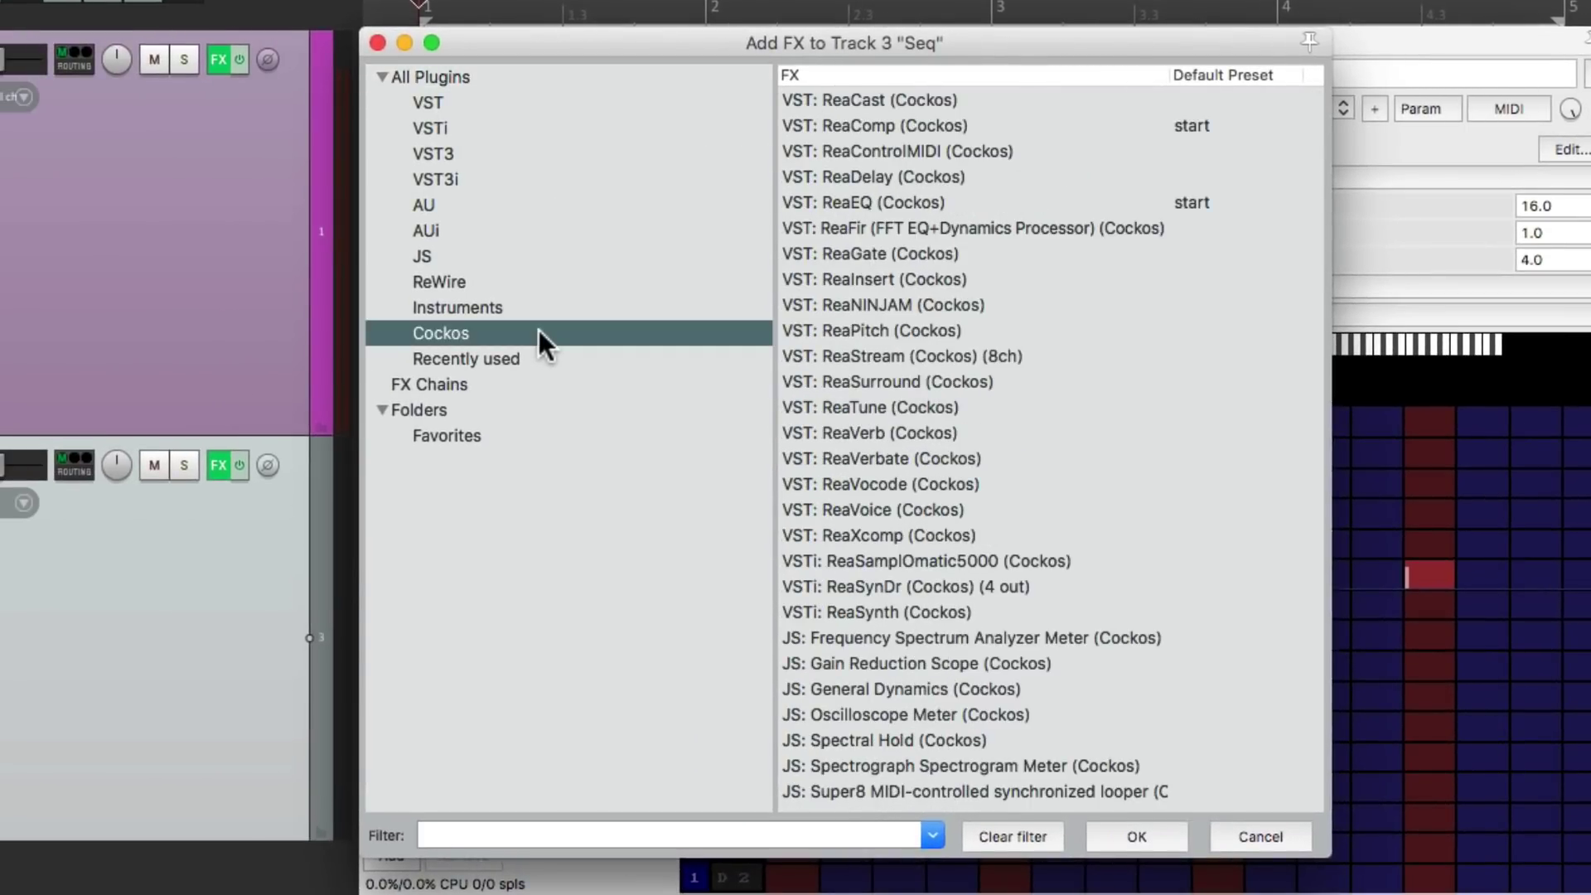
pyautogui.click(978, 612)
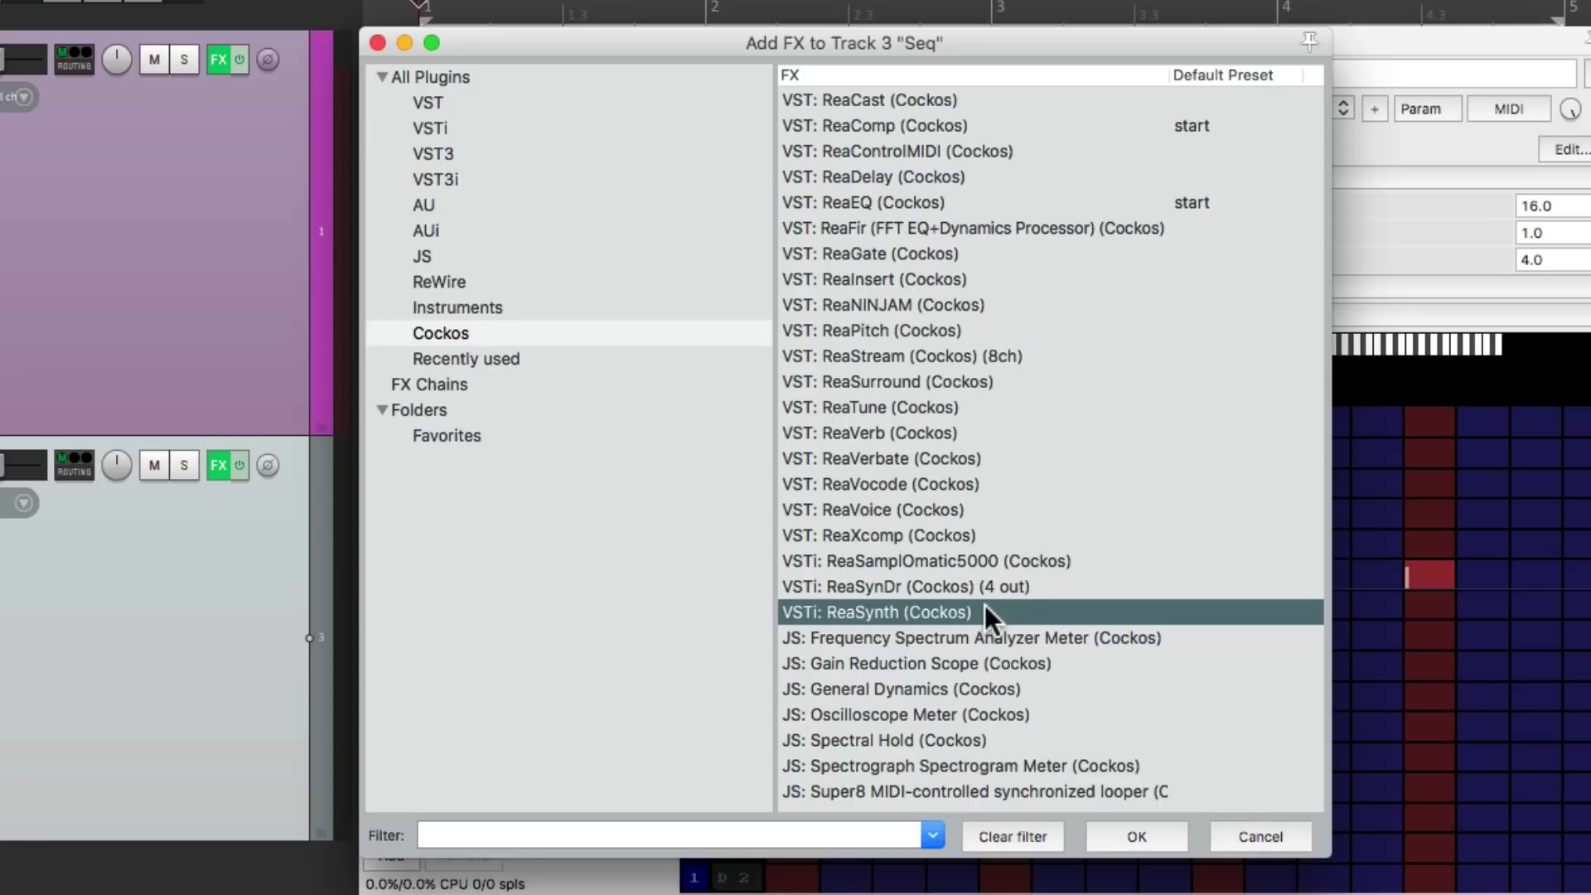
pyautogui.doubleClick(985, 612)
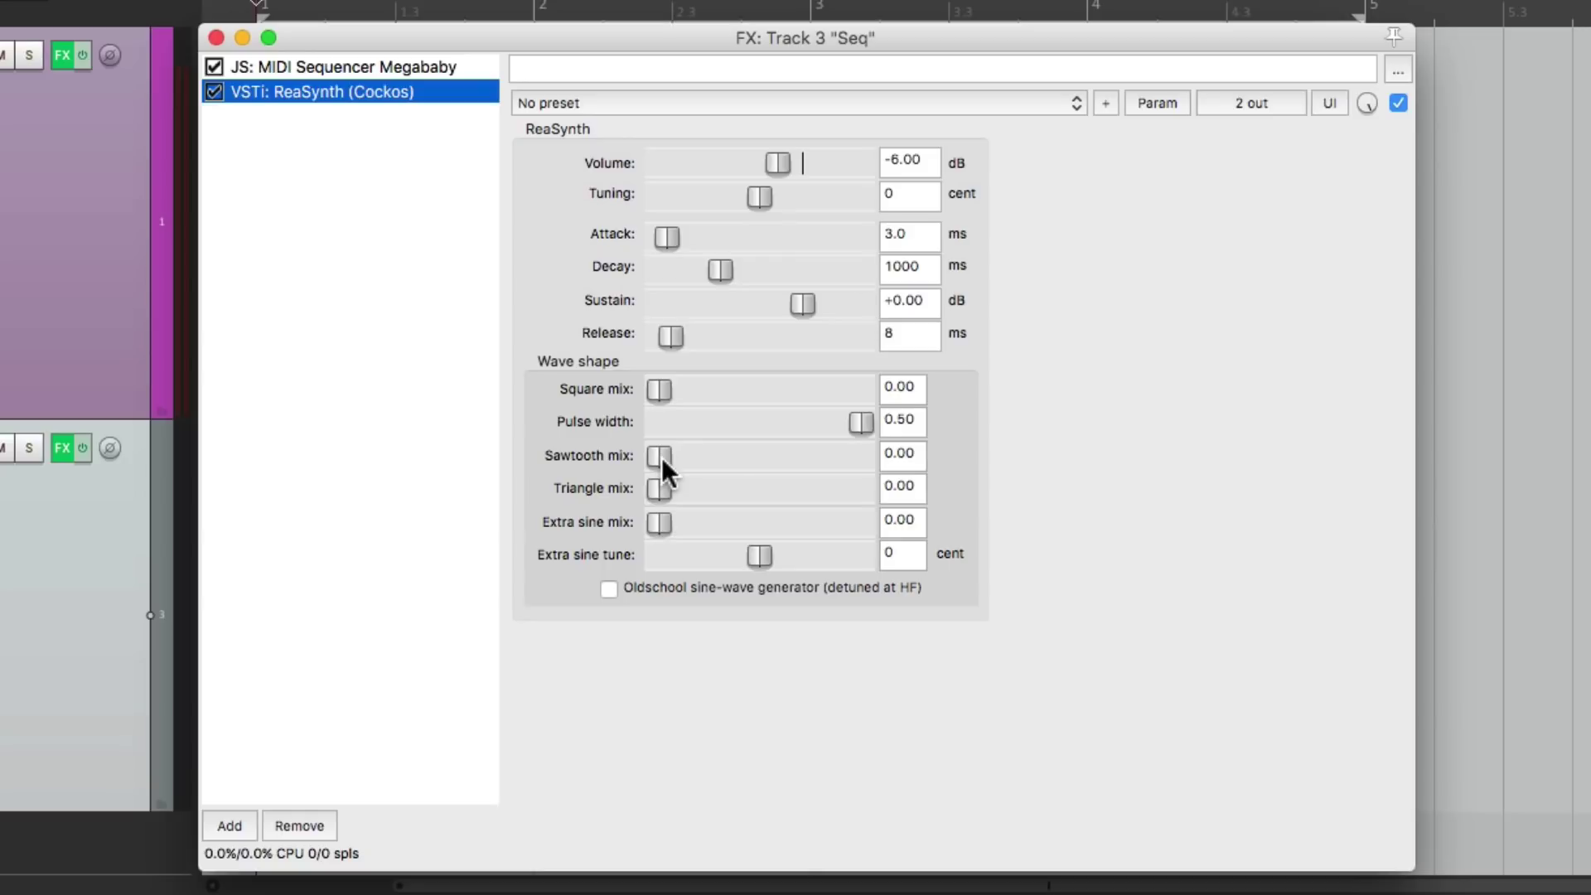
pyautogui.moveTo(662, 458); pyautogui.dragTo(873, 459)
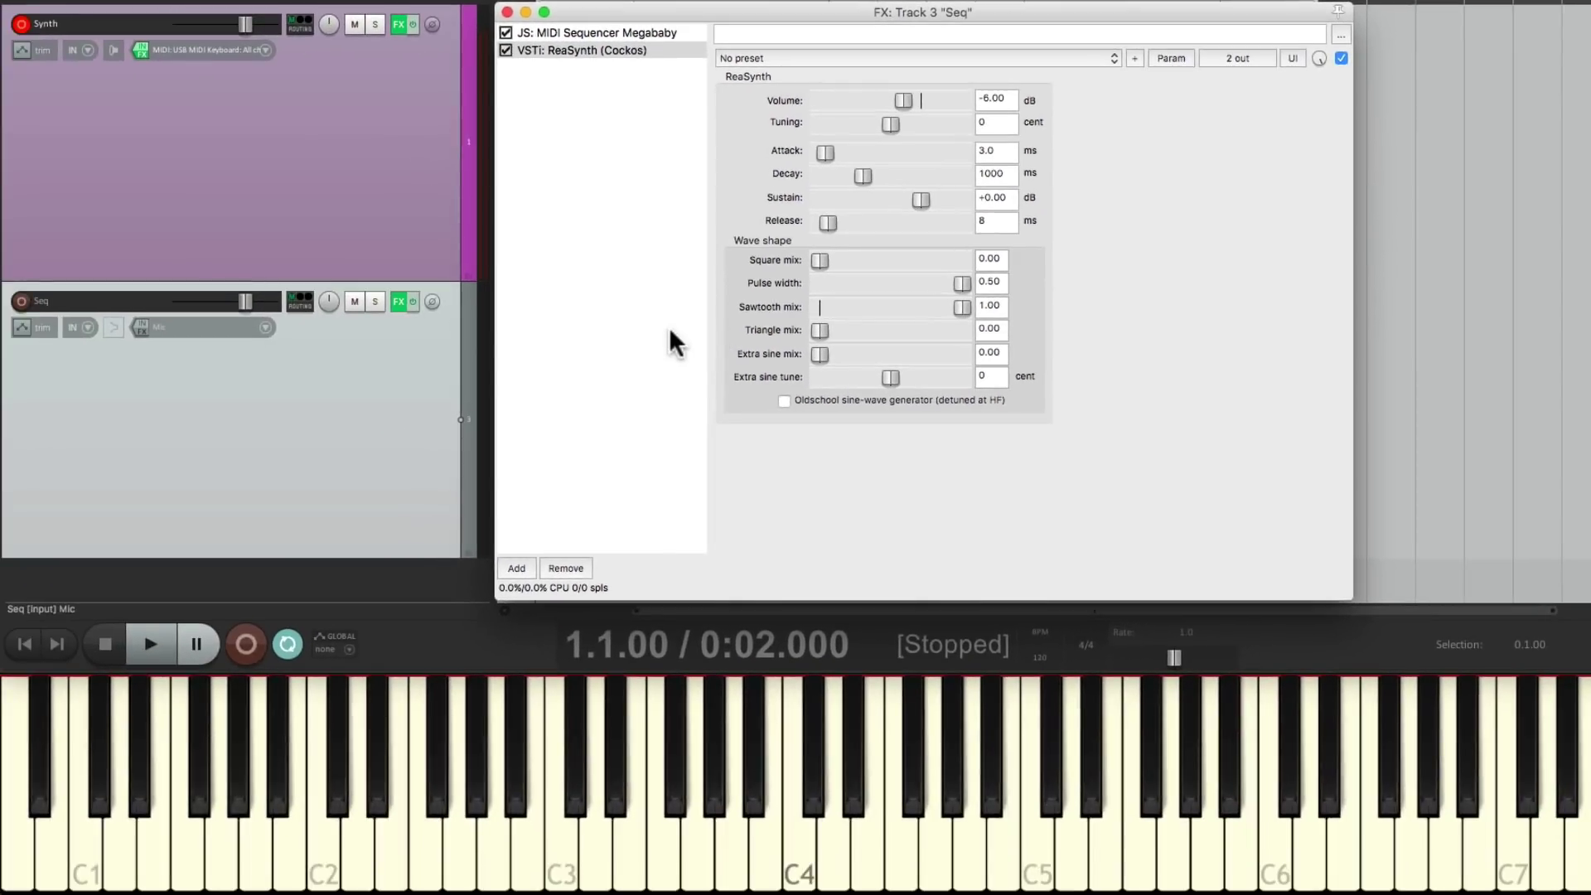
# Play the pattern through ReaSynth, then watch the sequencer grid step through a playback.
pyautogui.press('space')
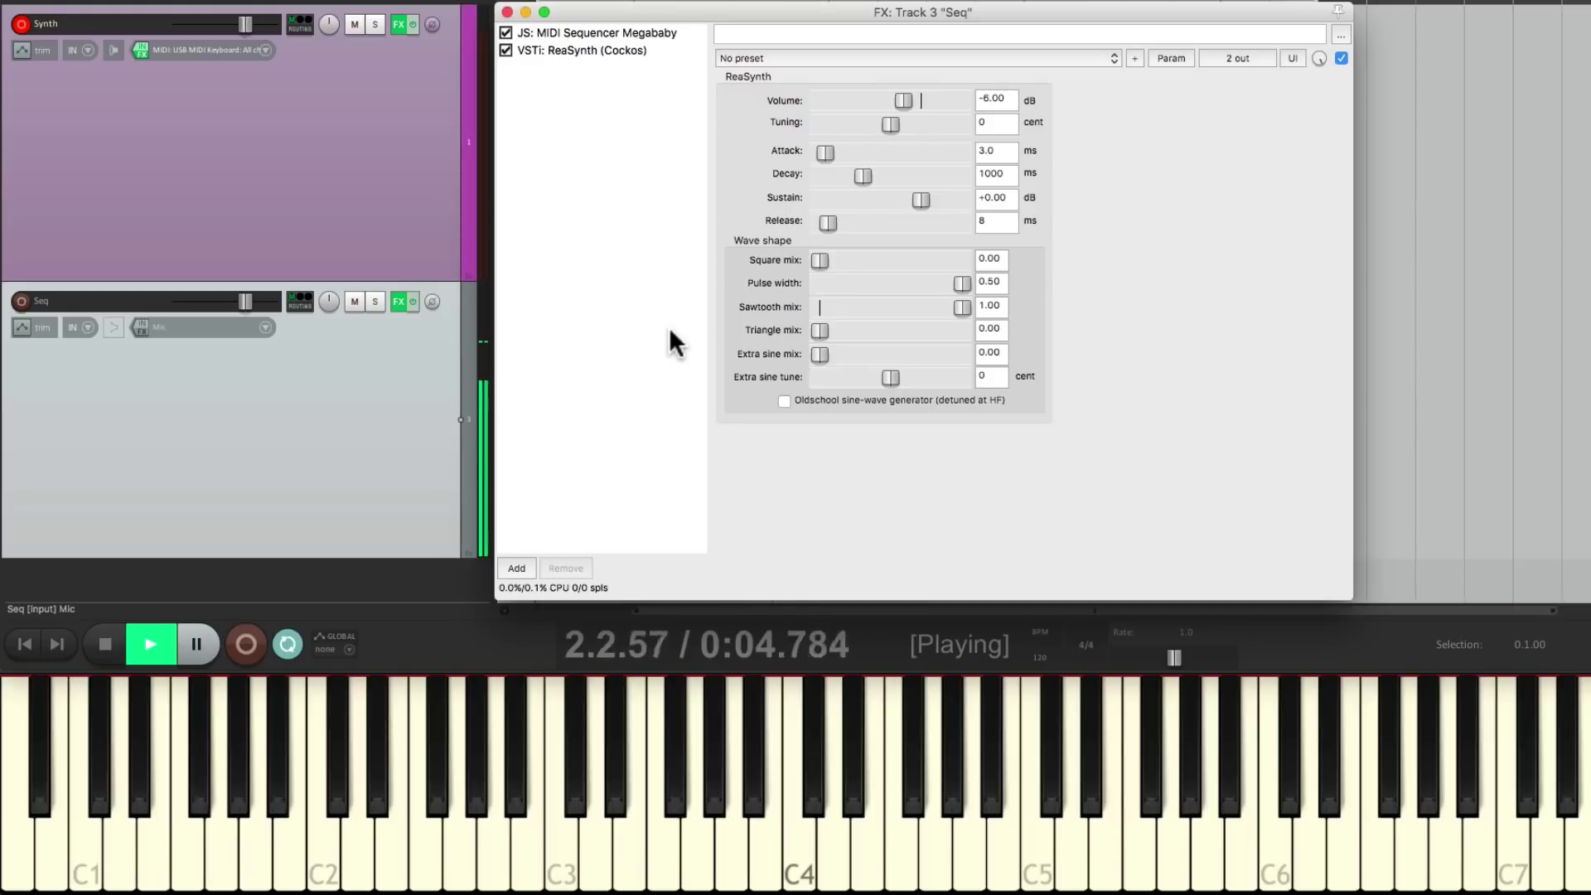
pyautogui.press('space')
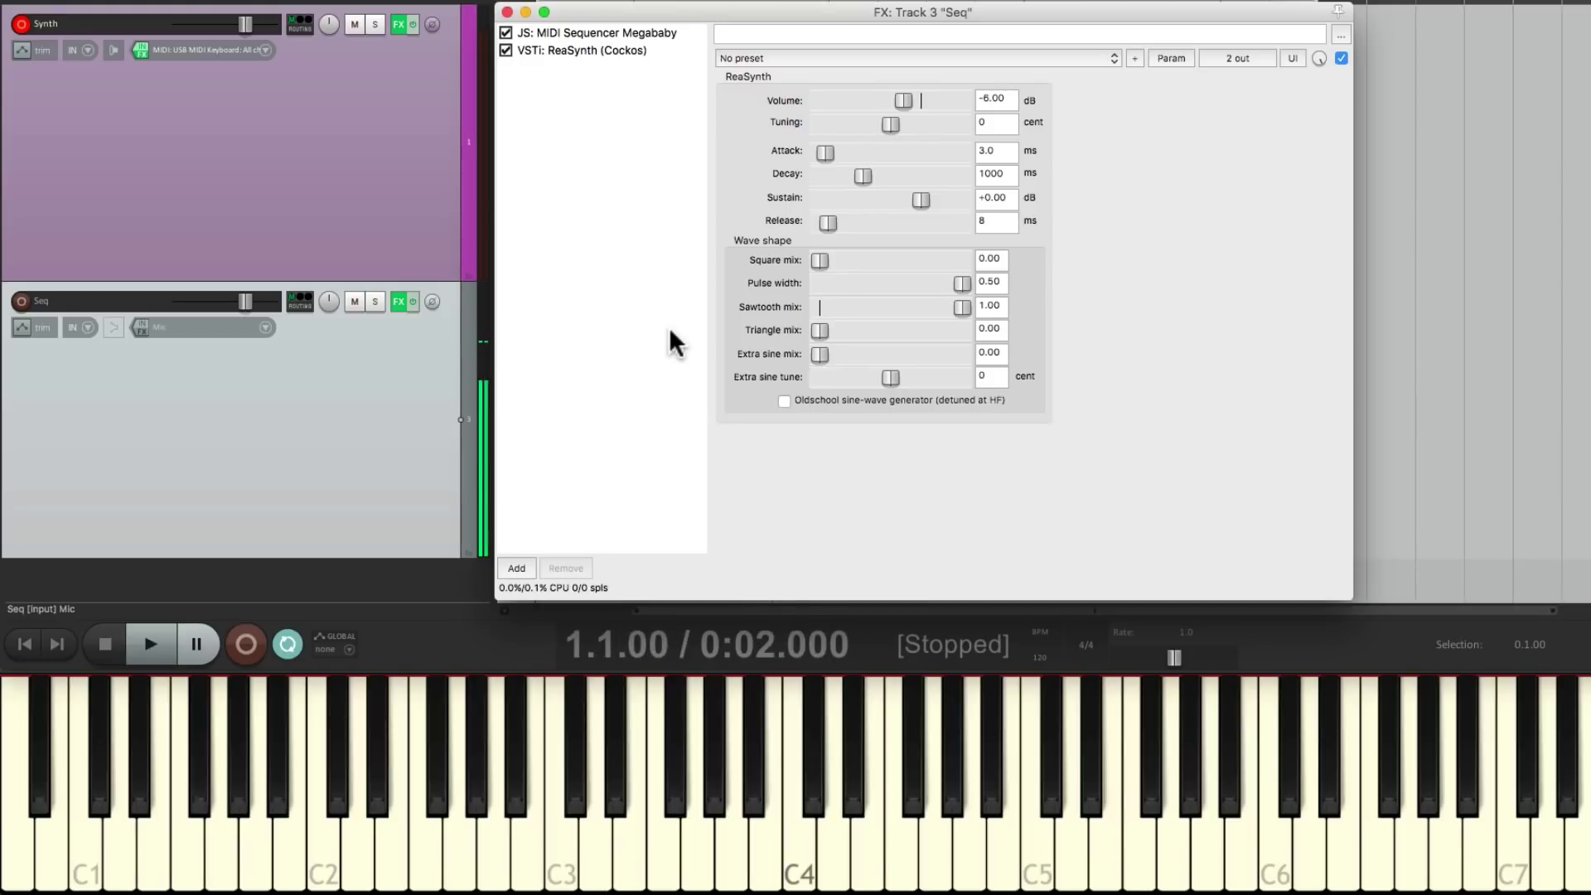
pyautogui.click(638, 33)
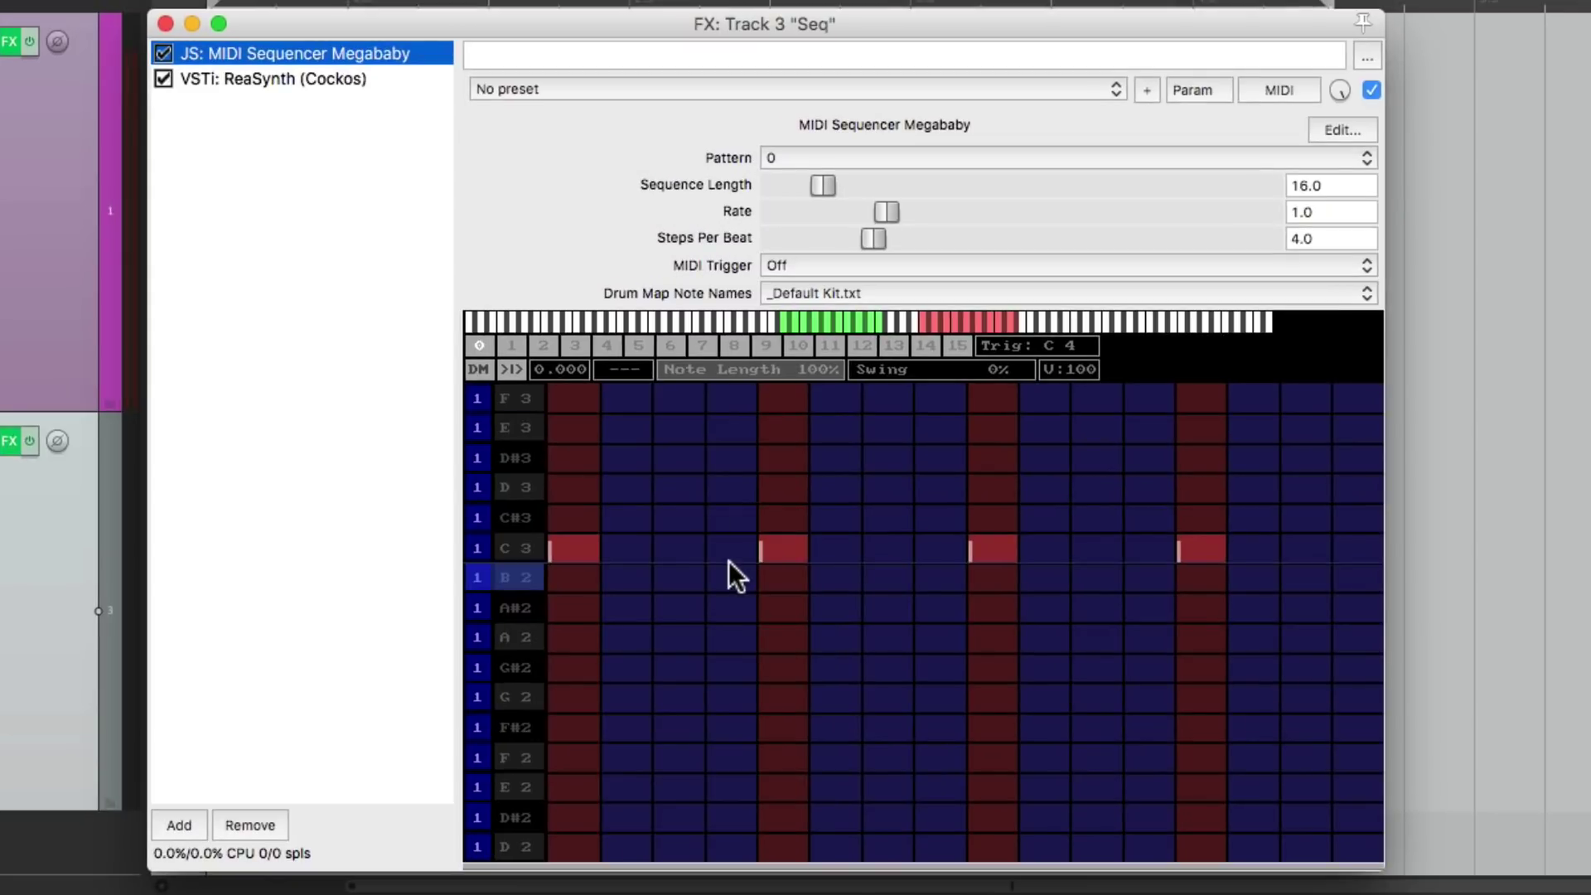
pyautogui.press('space')
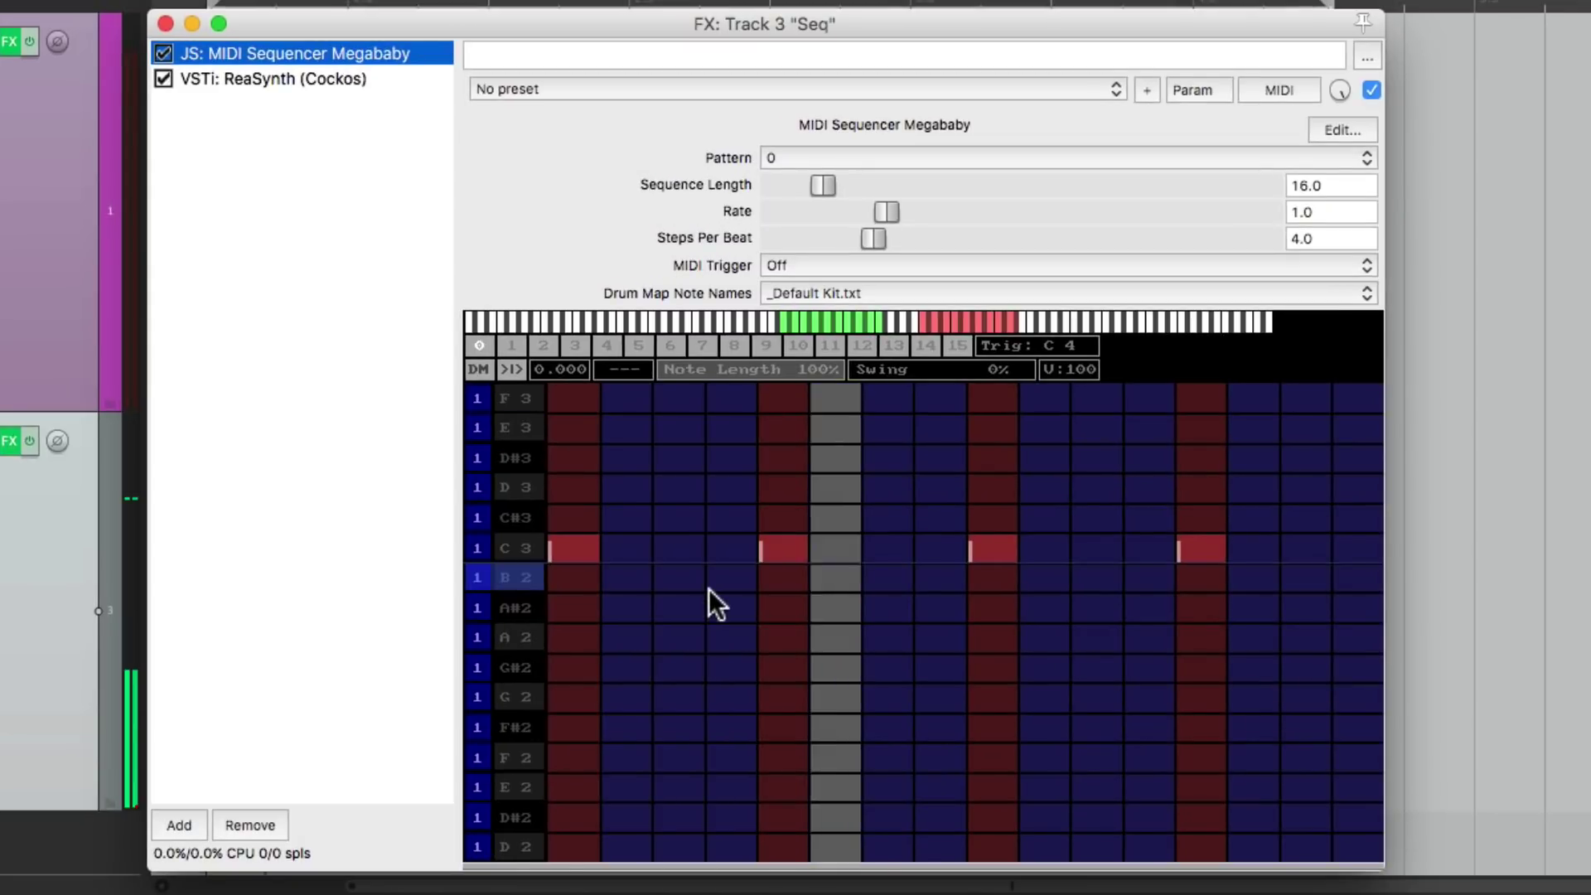
pyautogui.press('space')
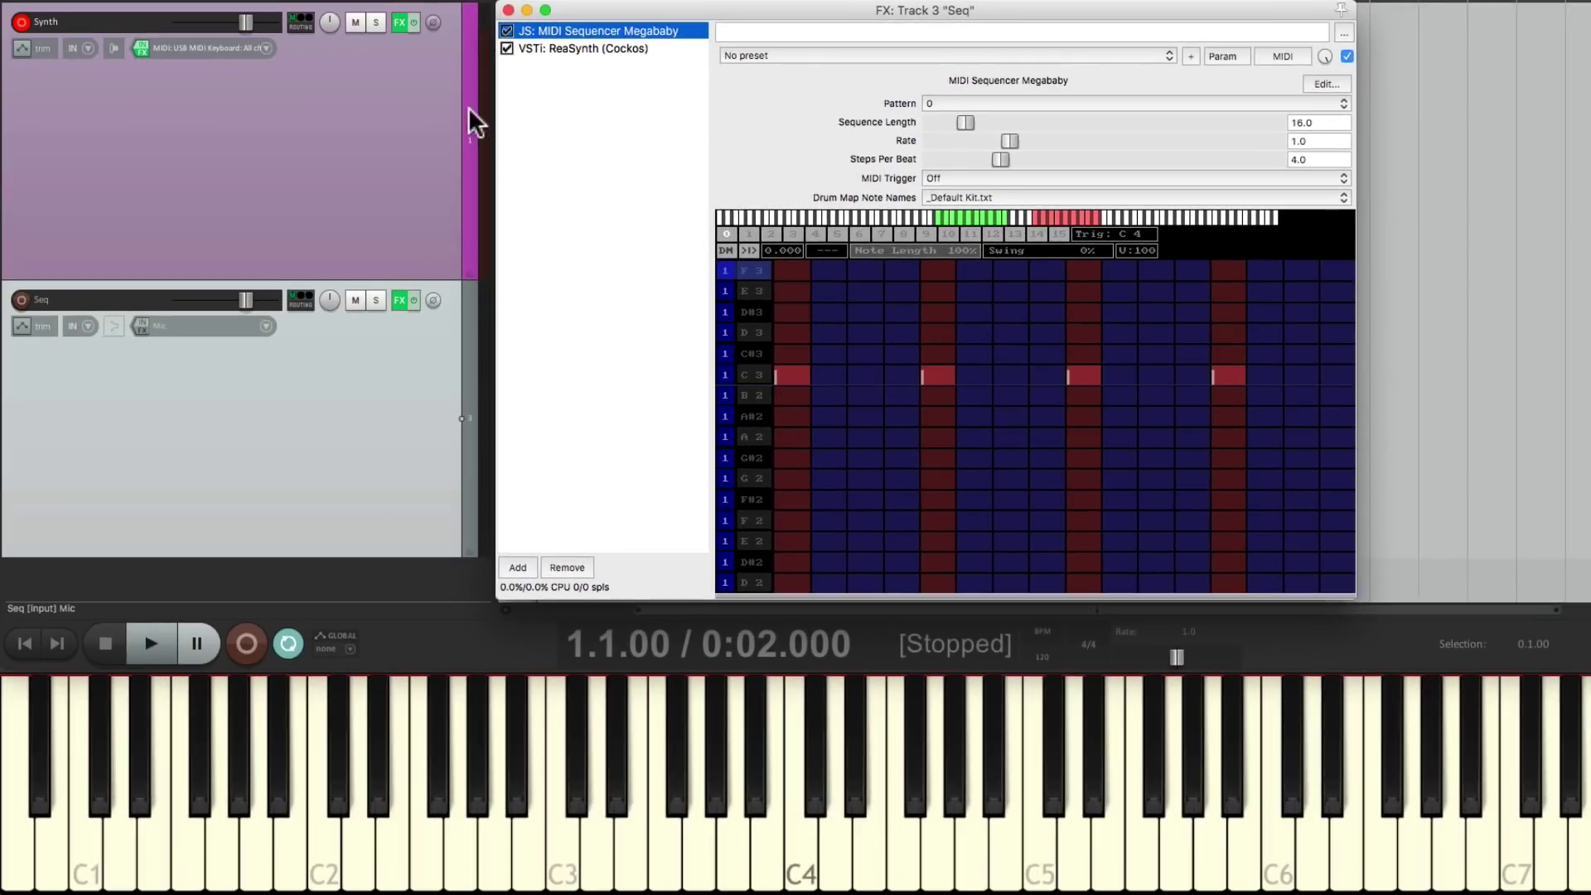
# Turn off the Seq track's Master send in its routing settings.
pyautogui.click(384, 98)
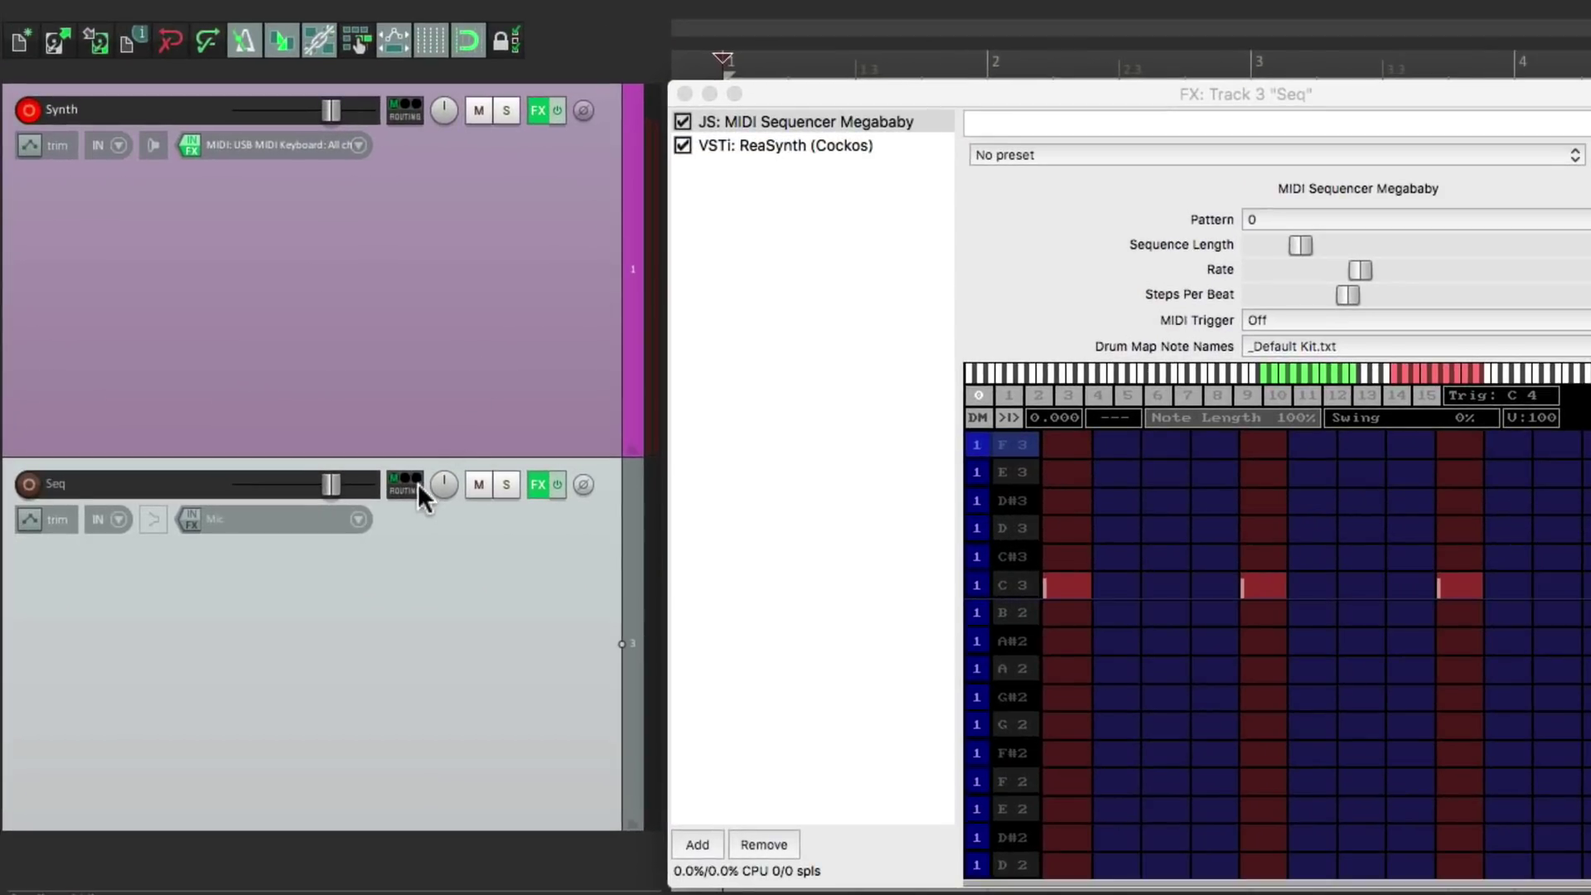
pyautogui.click(408, 491)
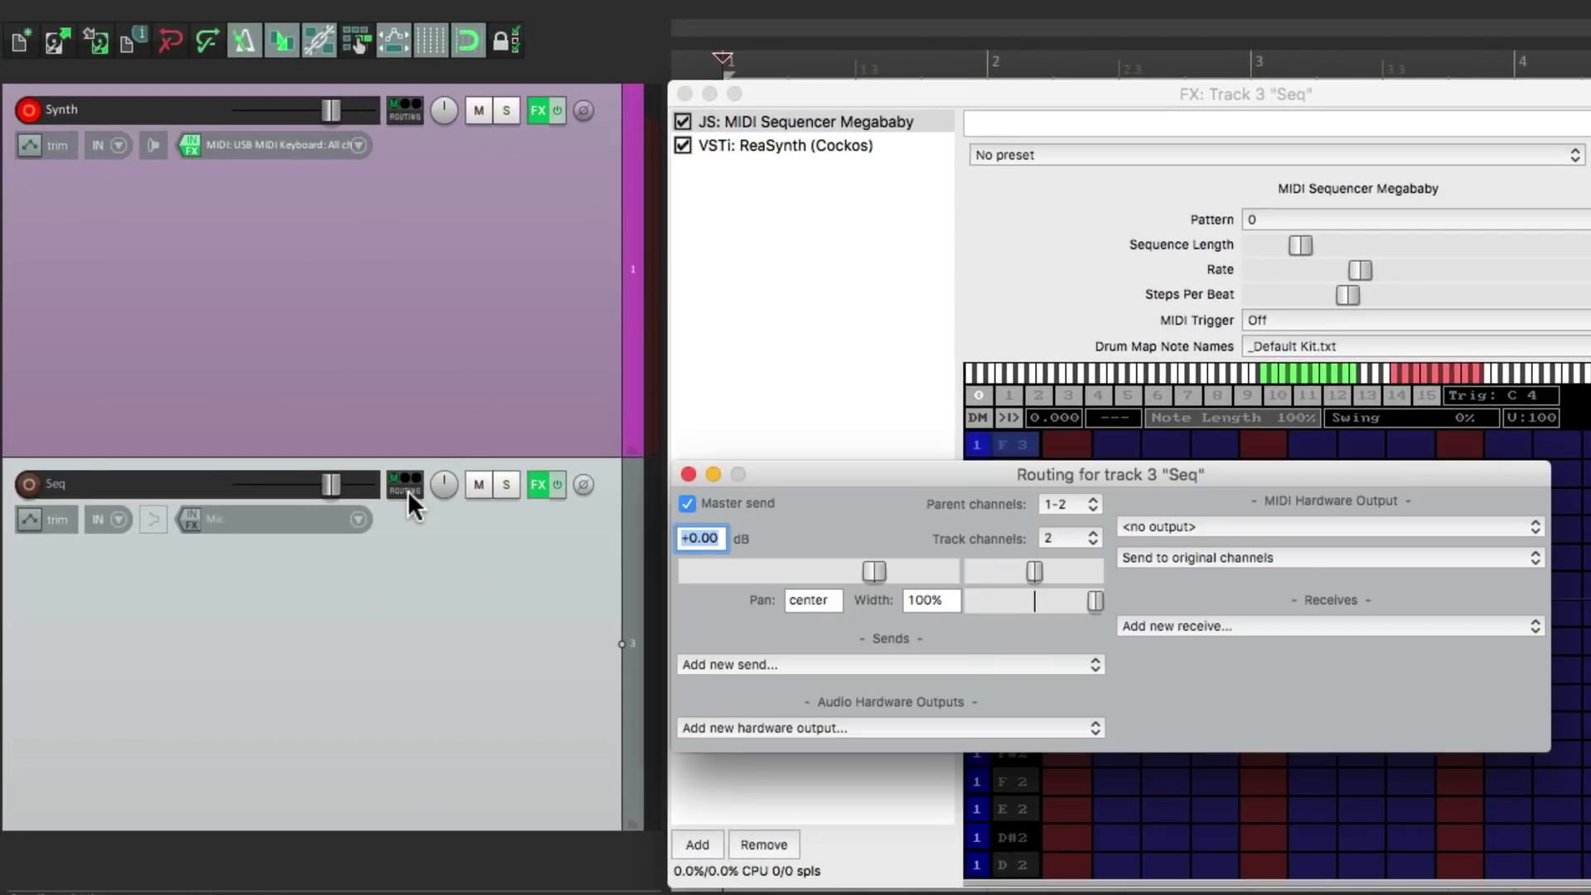
pyautogui.click(687, 503)
pyautogui.click(688, 474)
# Play back twice to confirm the Seq track is now silent.
pyautogui.press('space')
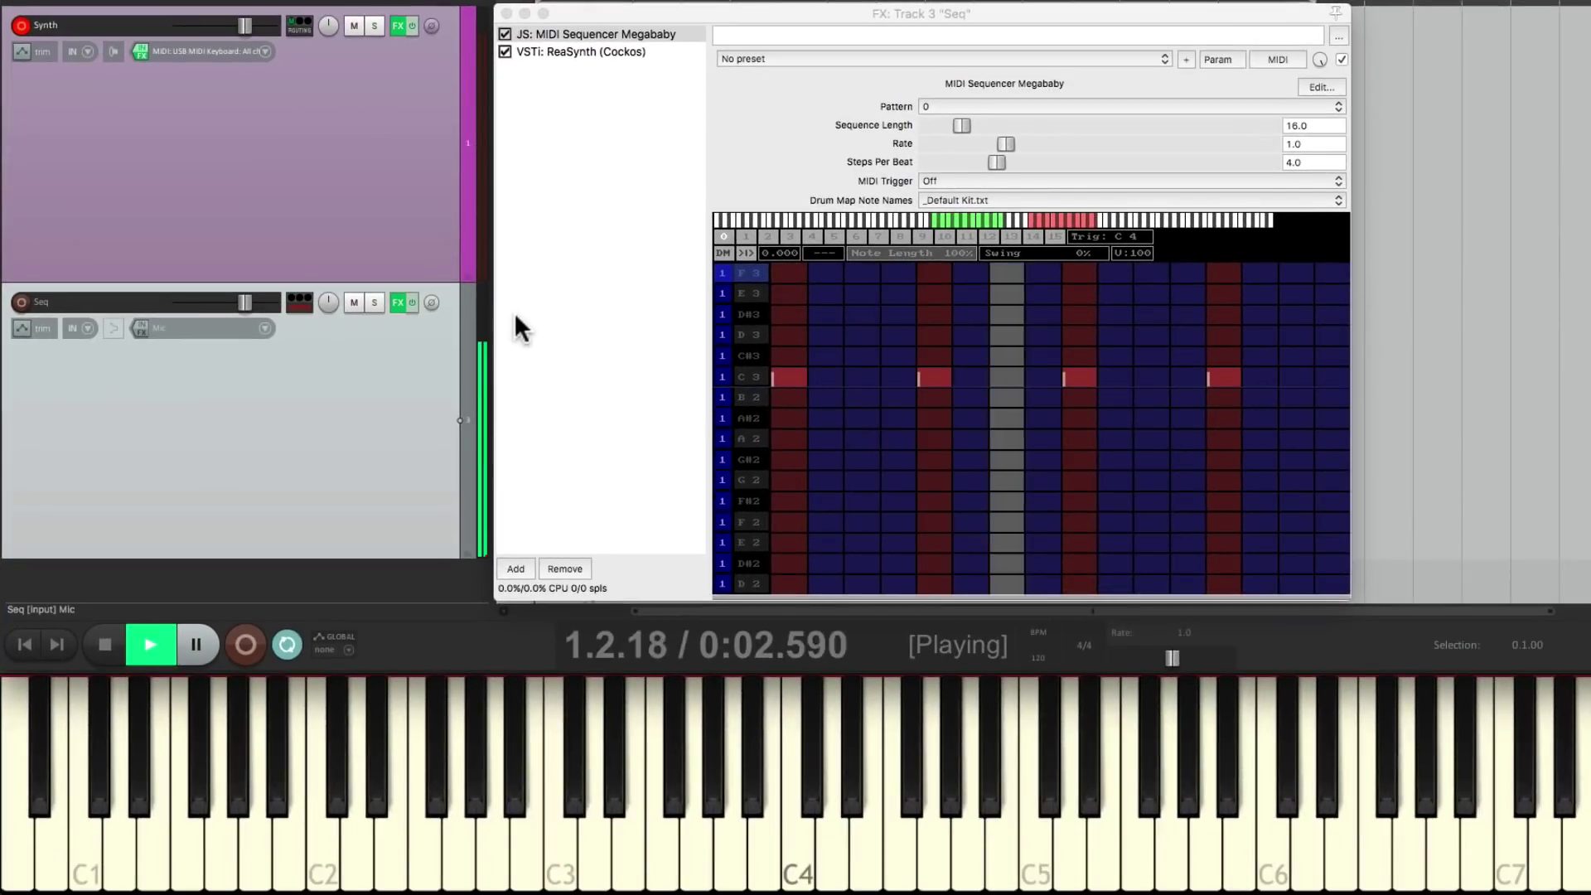
pyautogui.press('space')
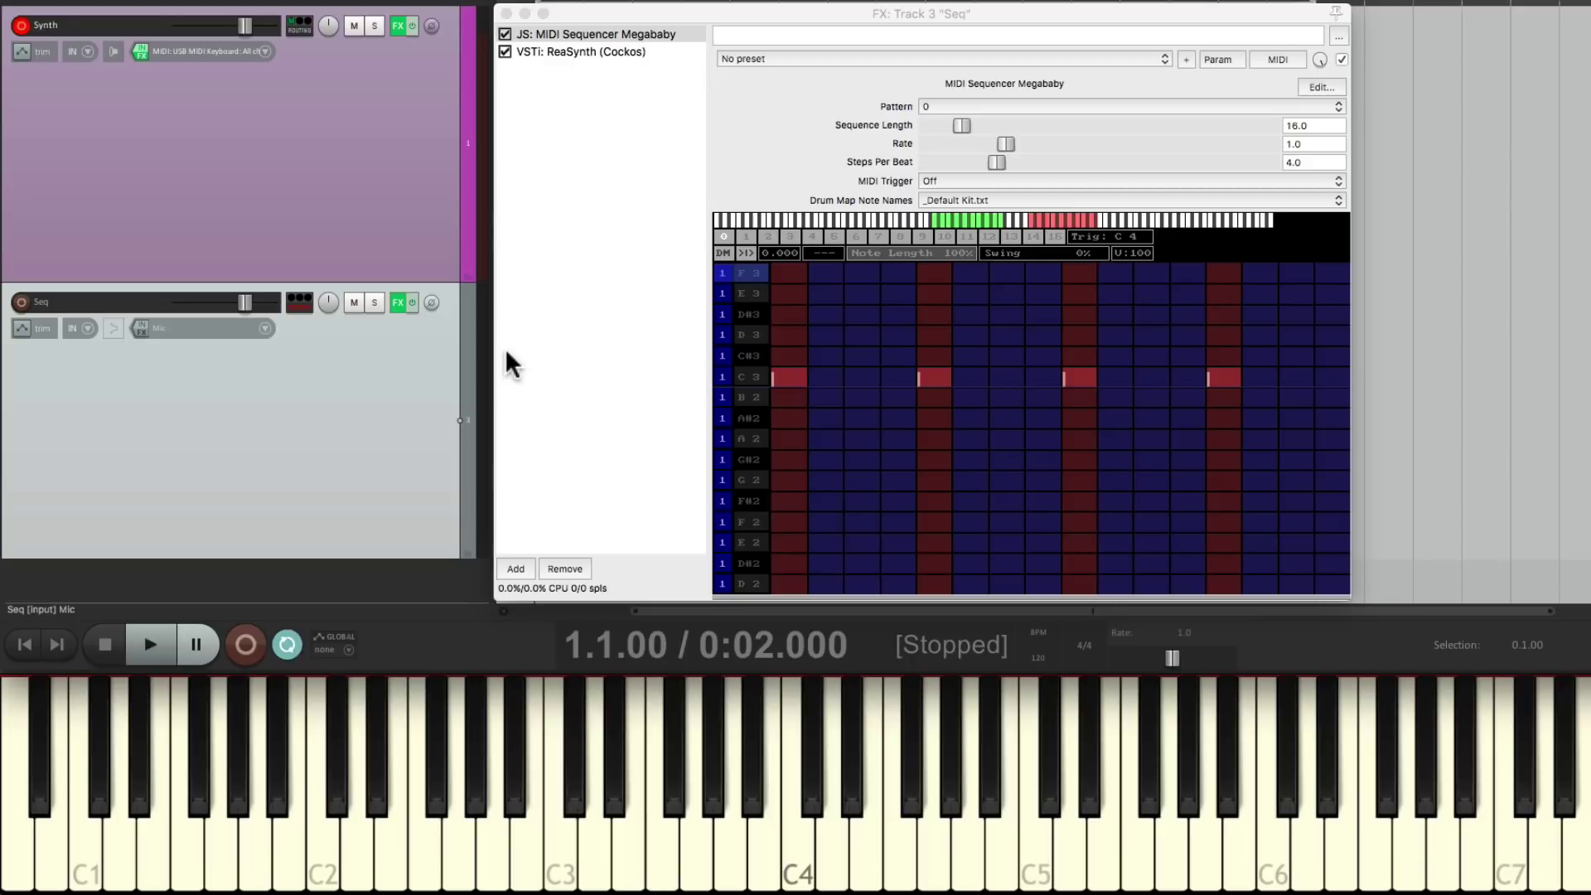
pyautogui.press('space')
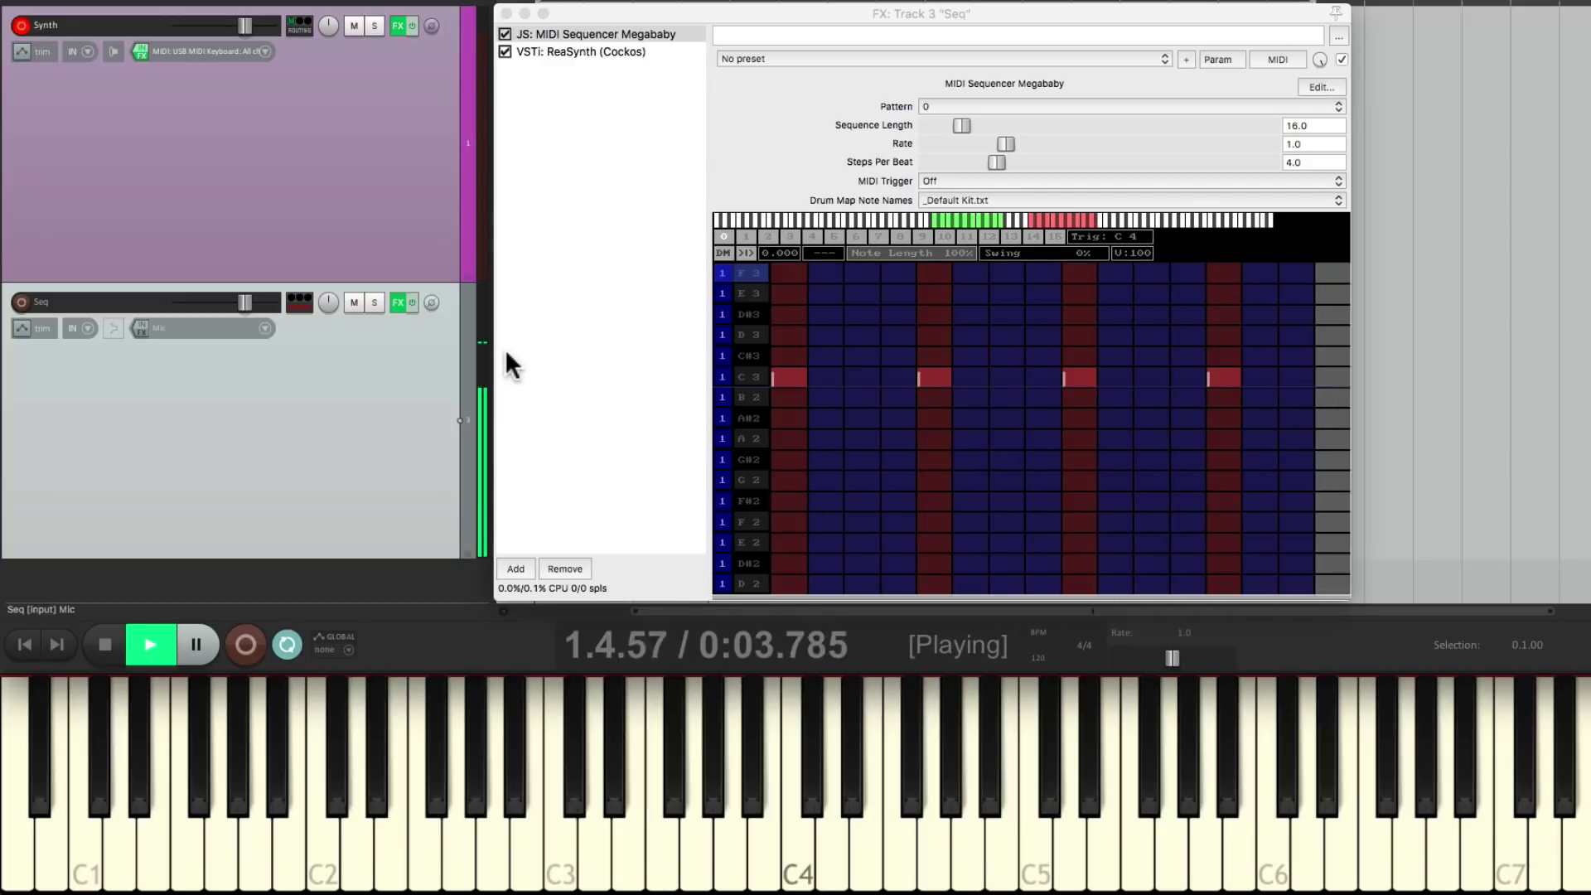
pyautogui.press('space')
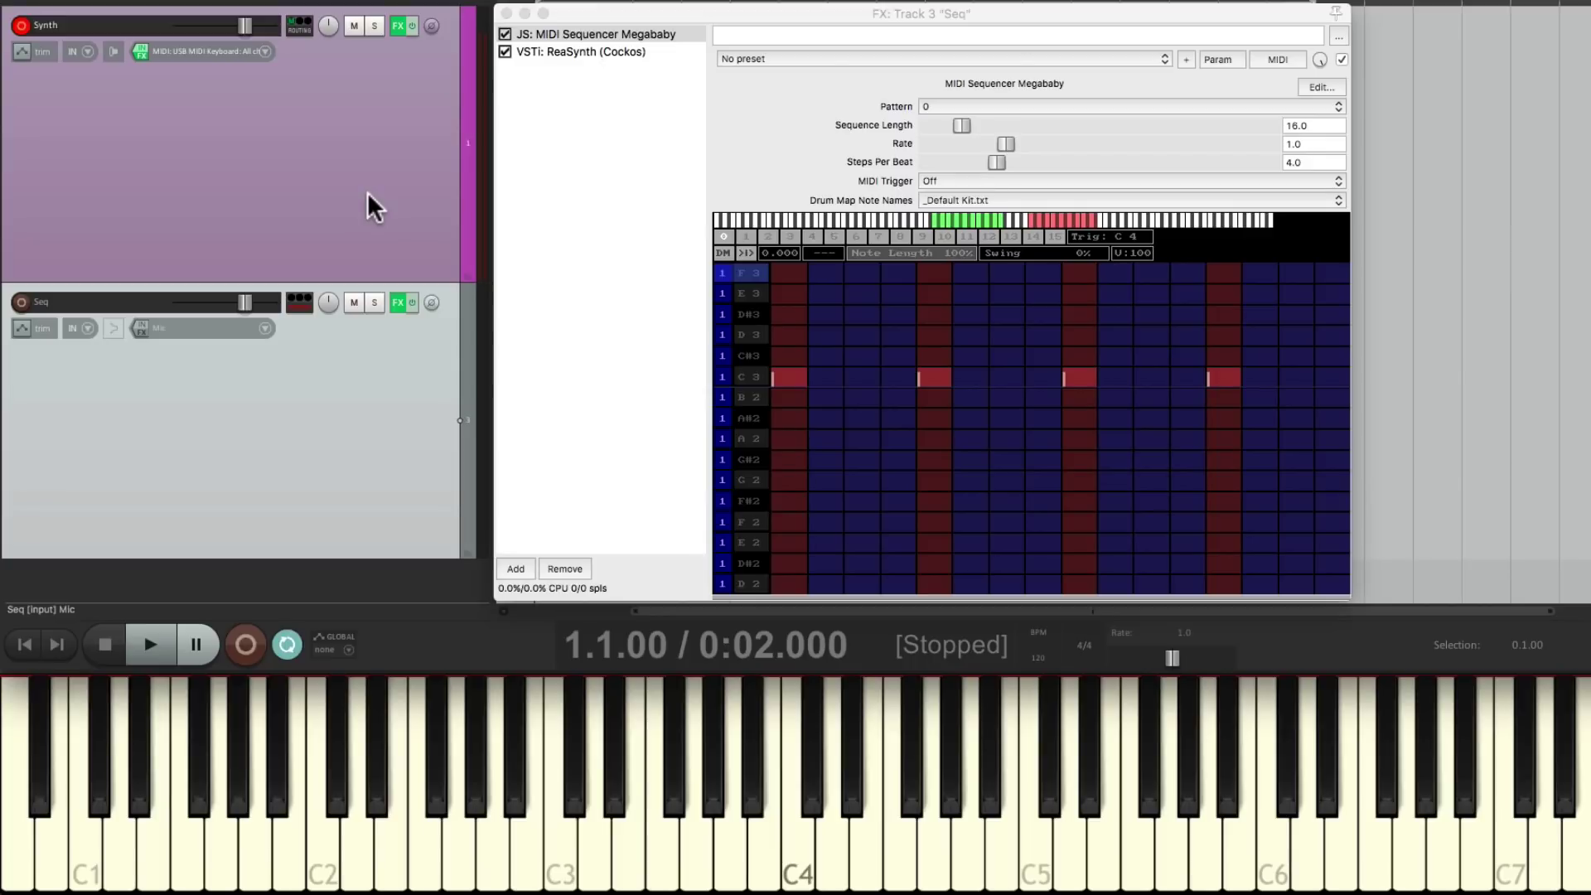
# Append Cockos ReaGate after Xpand!2 at the end of the Synth track's FX chain.
pyautogui.click(398, 25)
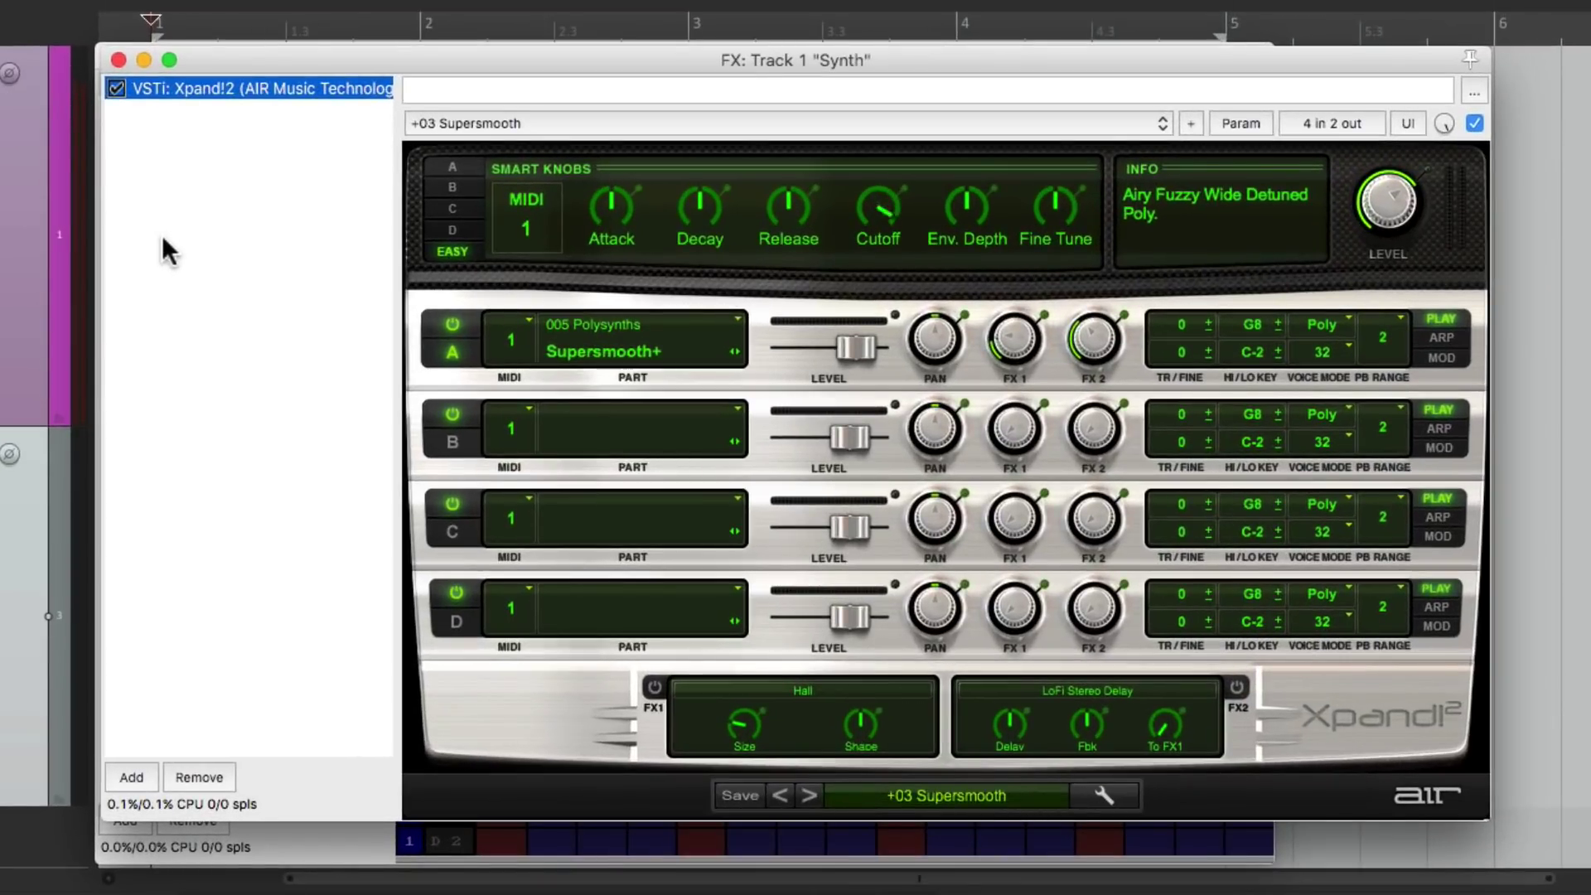
pyautogui.click(194, 240)
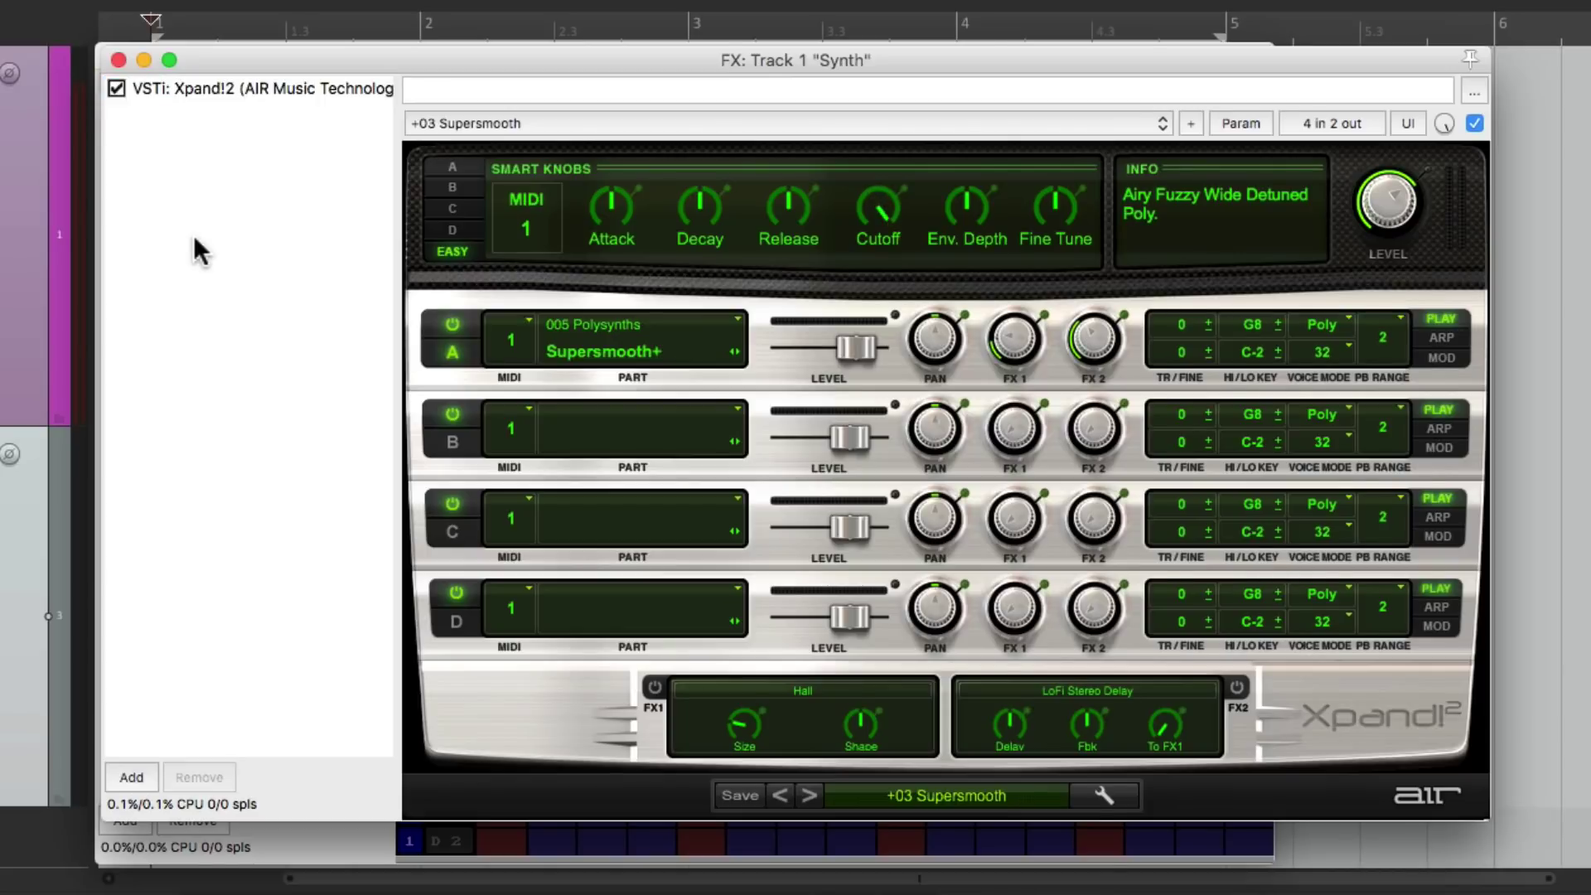
pyautogui.doubleClick(192, 236)
pyautogui.click(527, 342)
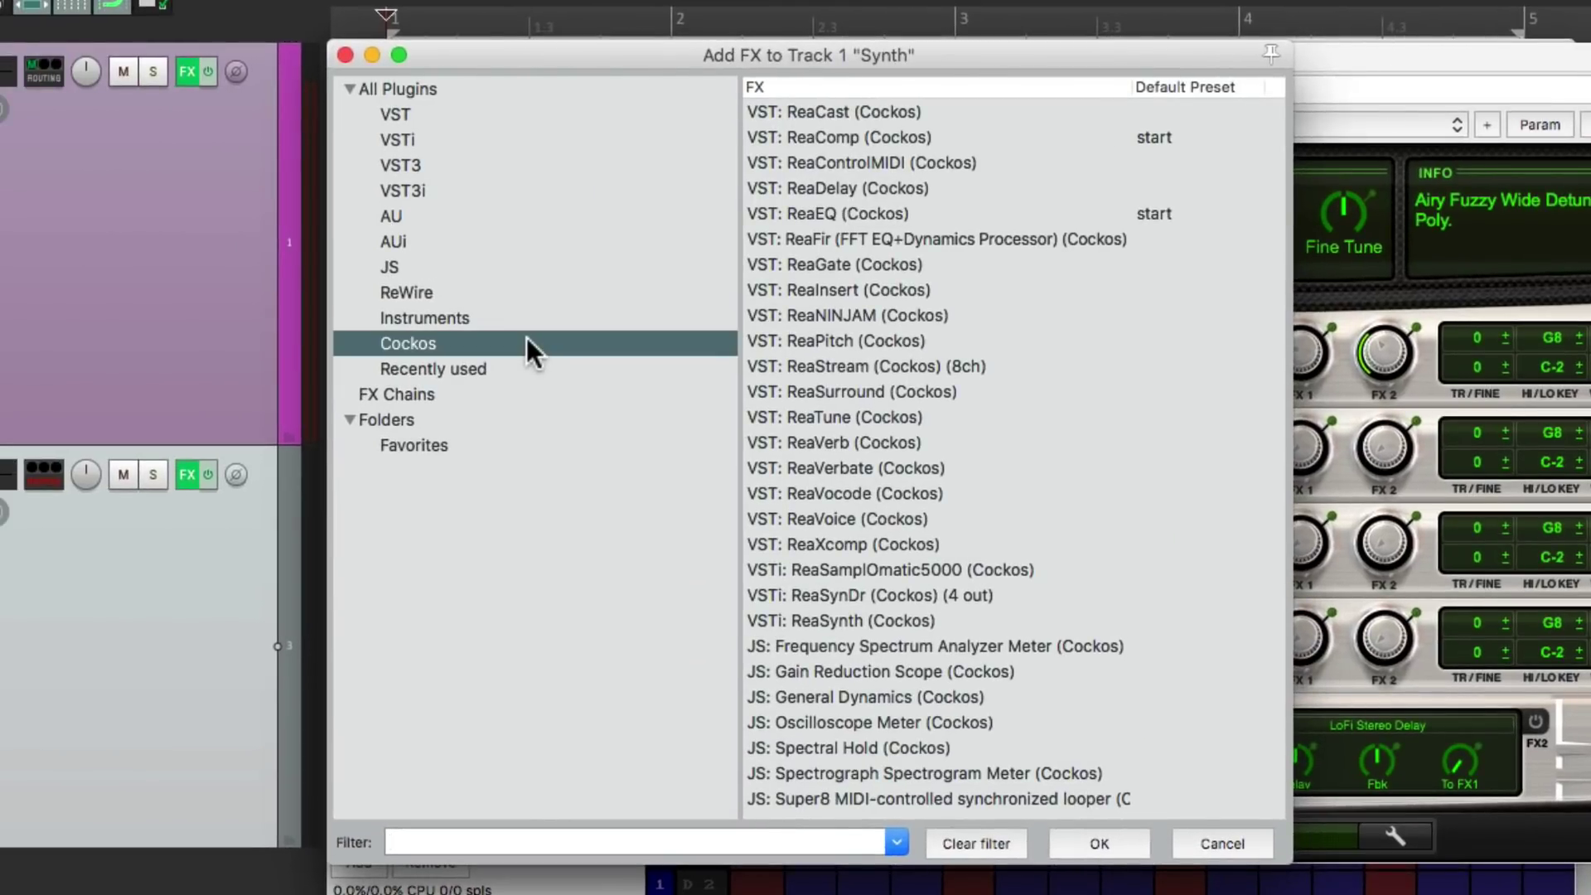
pyautogui.click(953, 266)
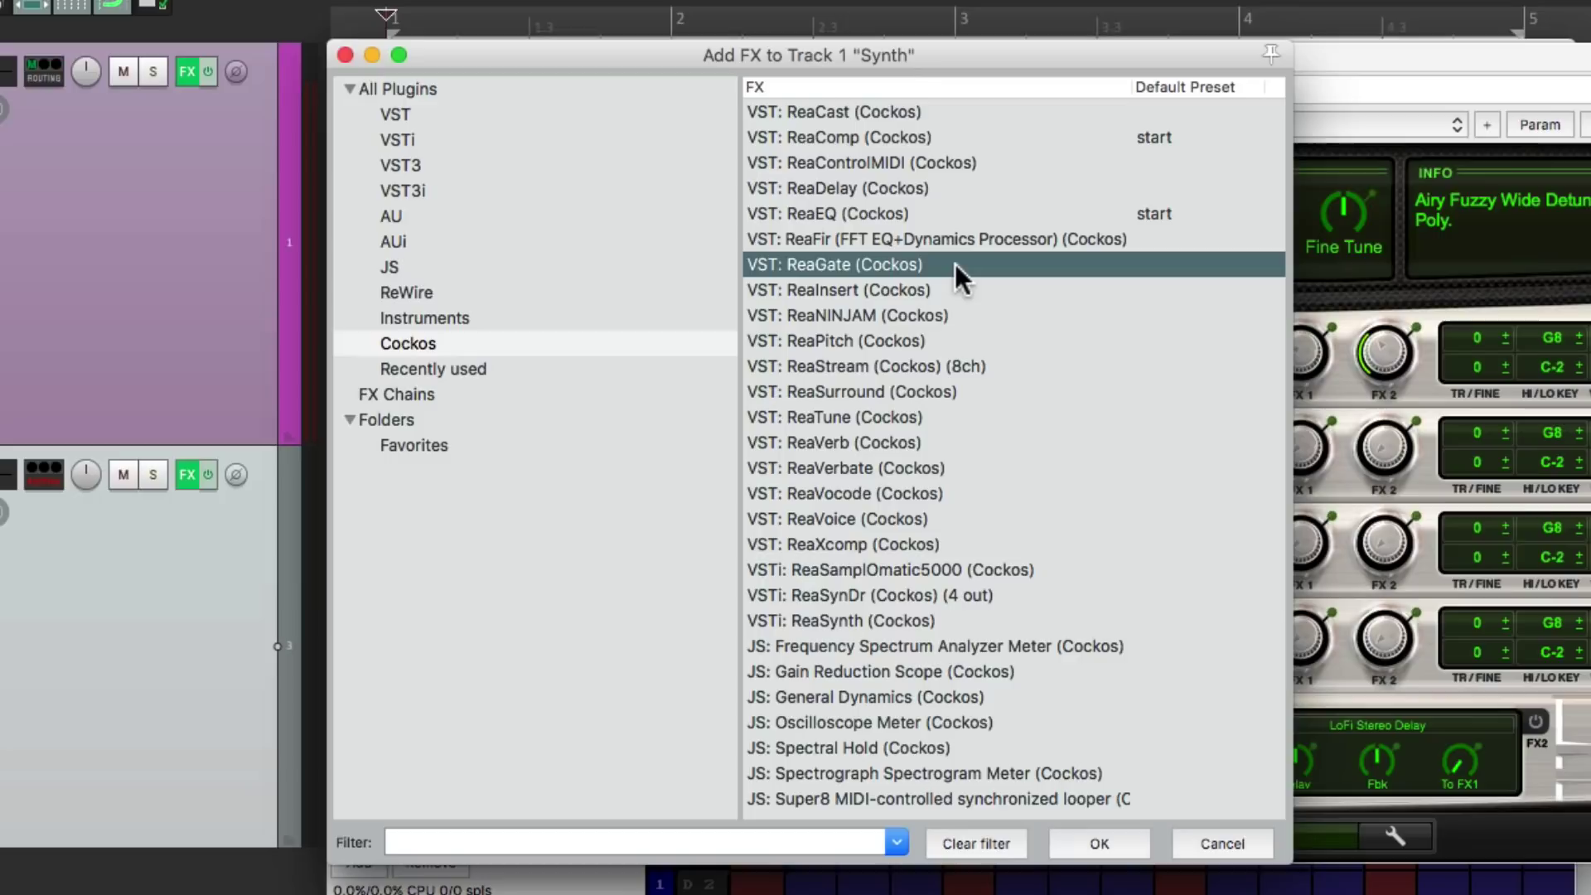
pyautogui.doubleClick(954, 264)
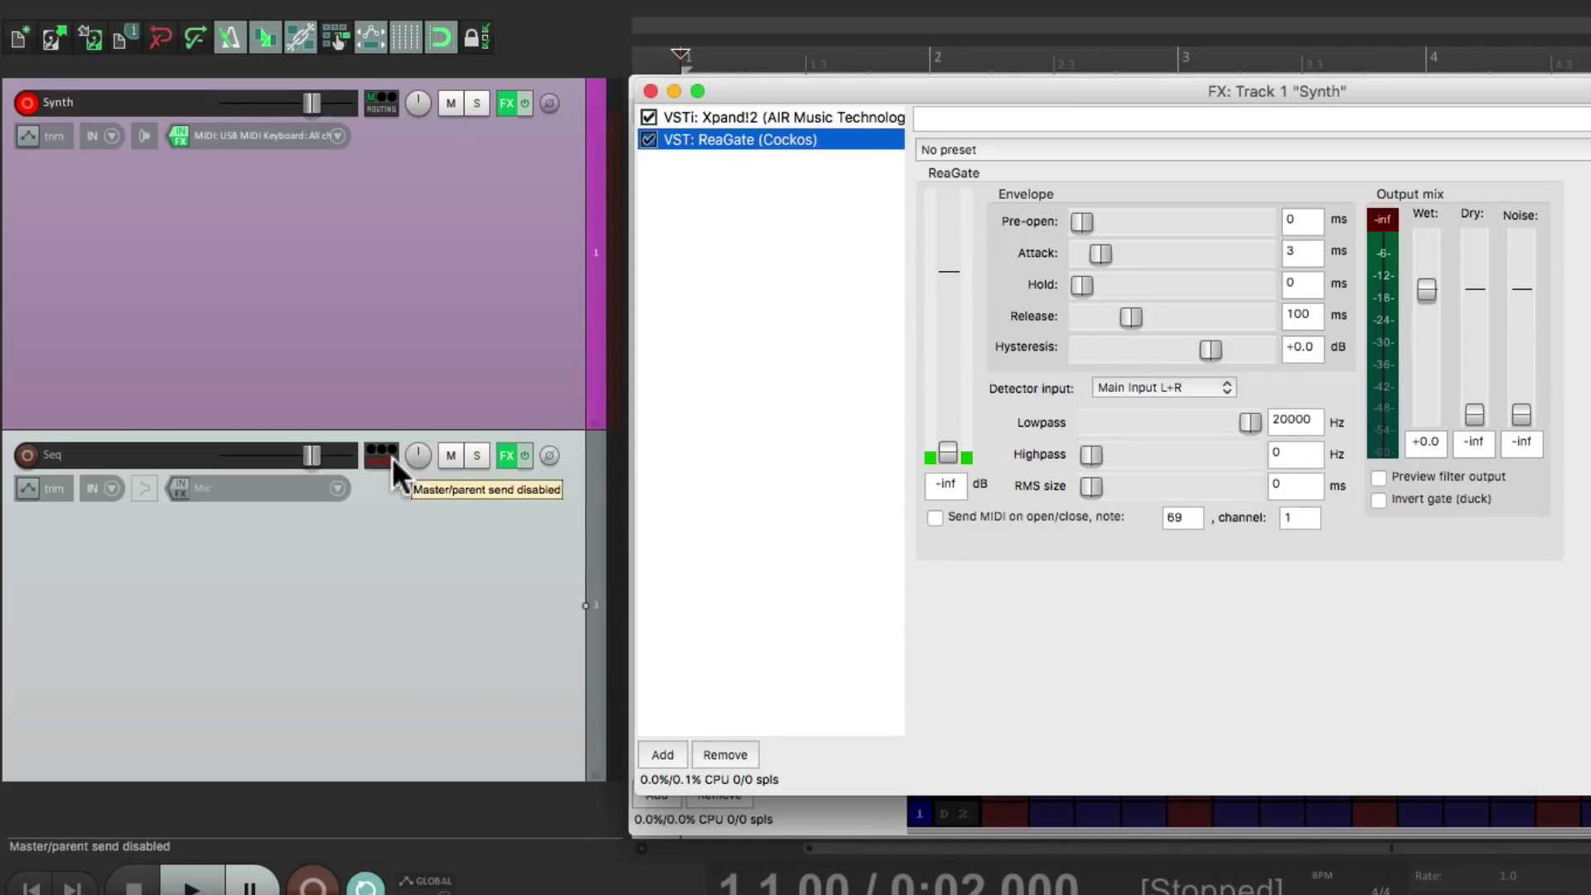
# Create a send from Seq to Synth, audio 1/2 into channels 3/4, and audition it.
pyautogui.moveTo(391, 456); pyautogui.dragTo(842, 331)
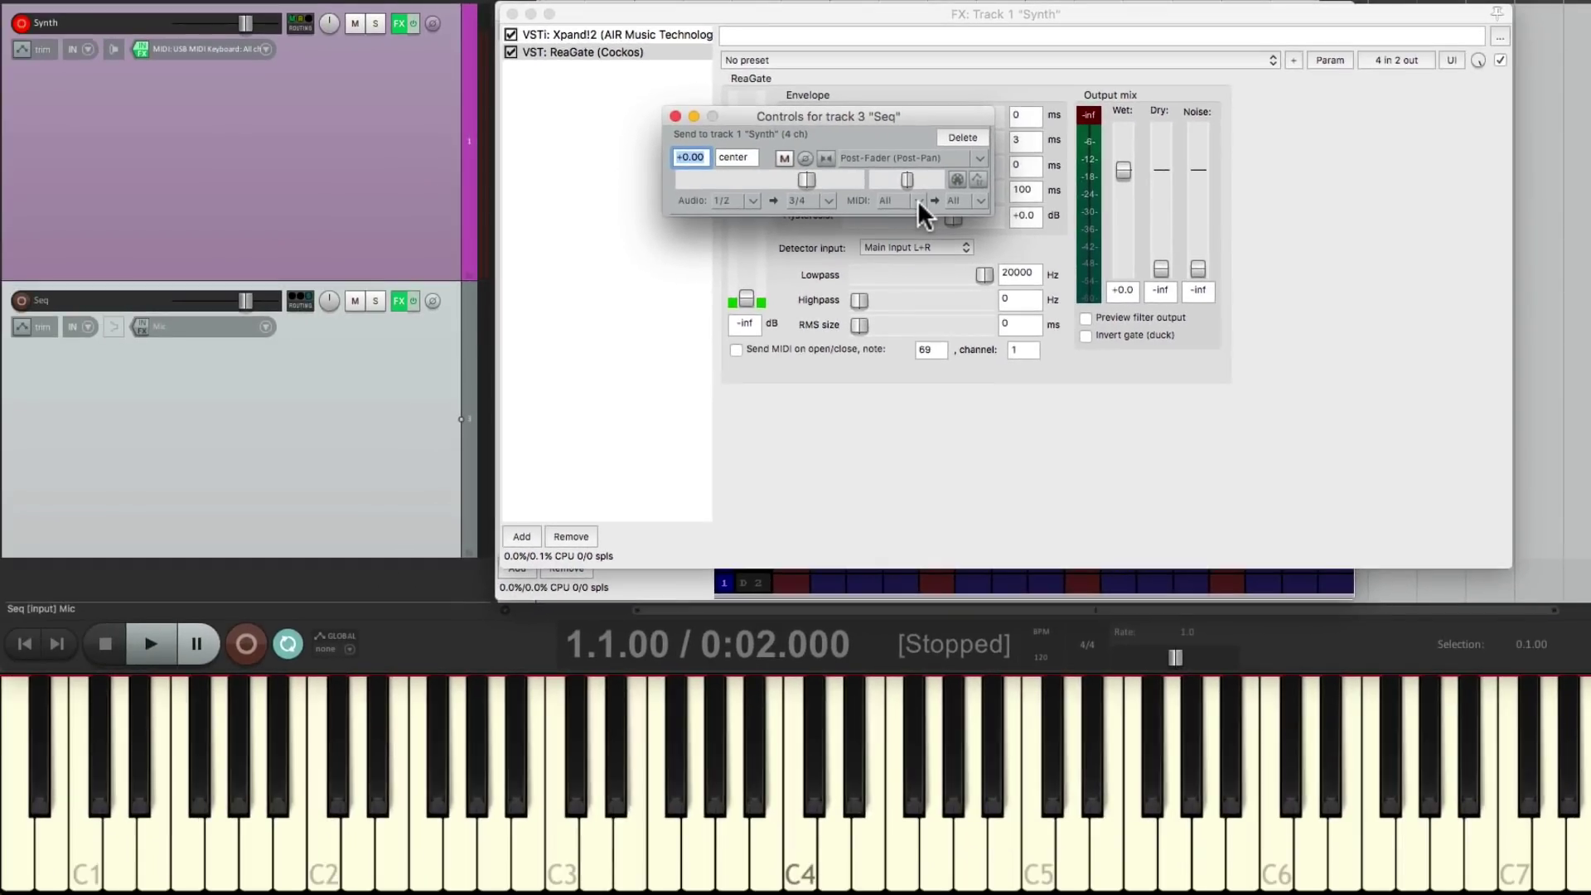
pyautogui.press('space')
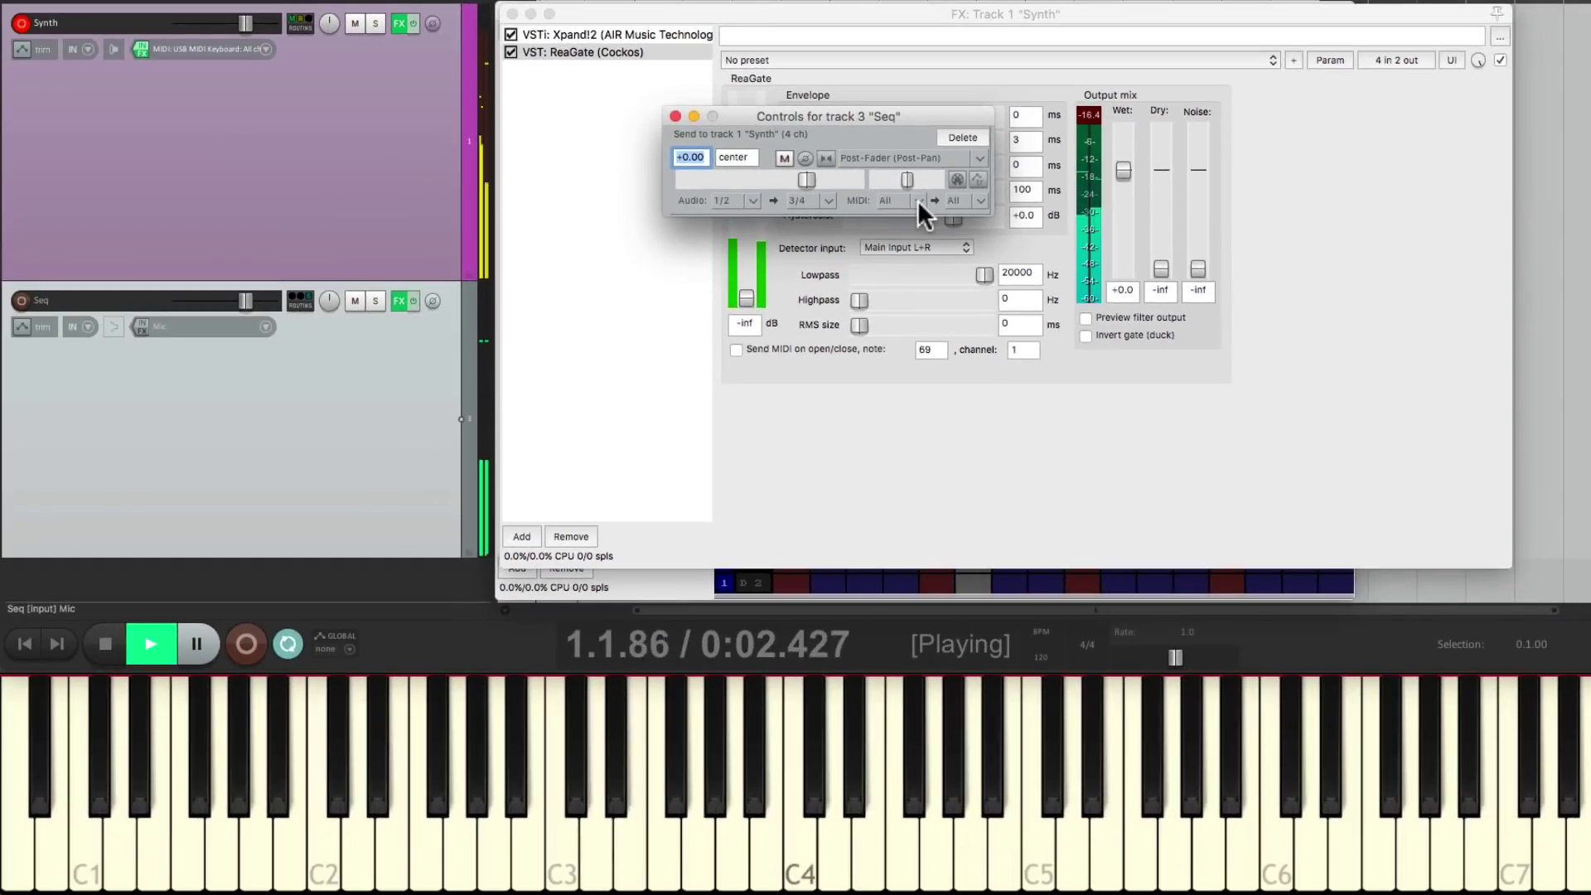
pyautogui.press('space')
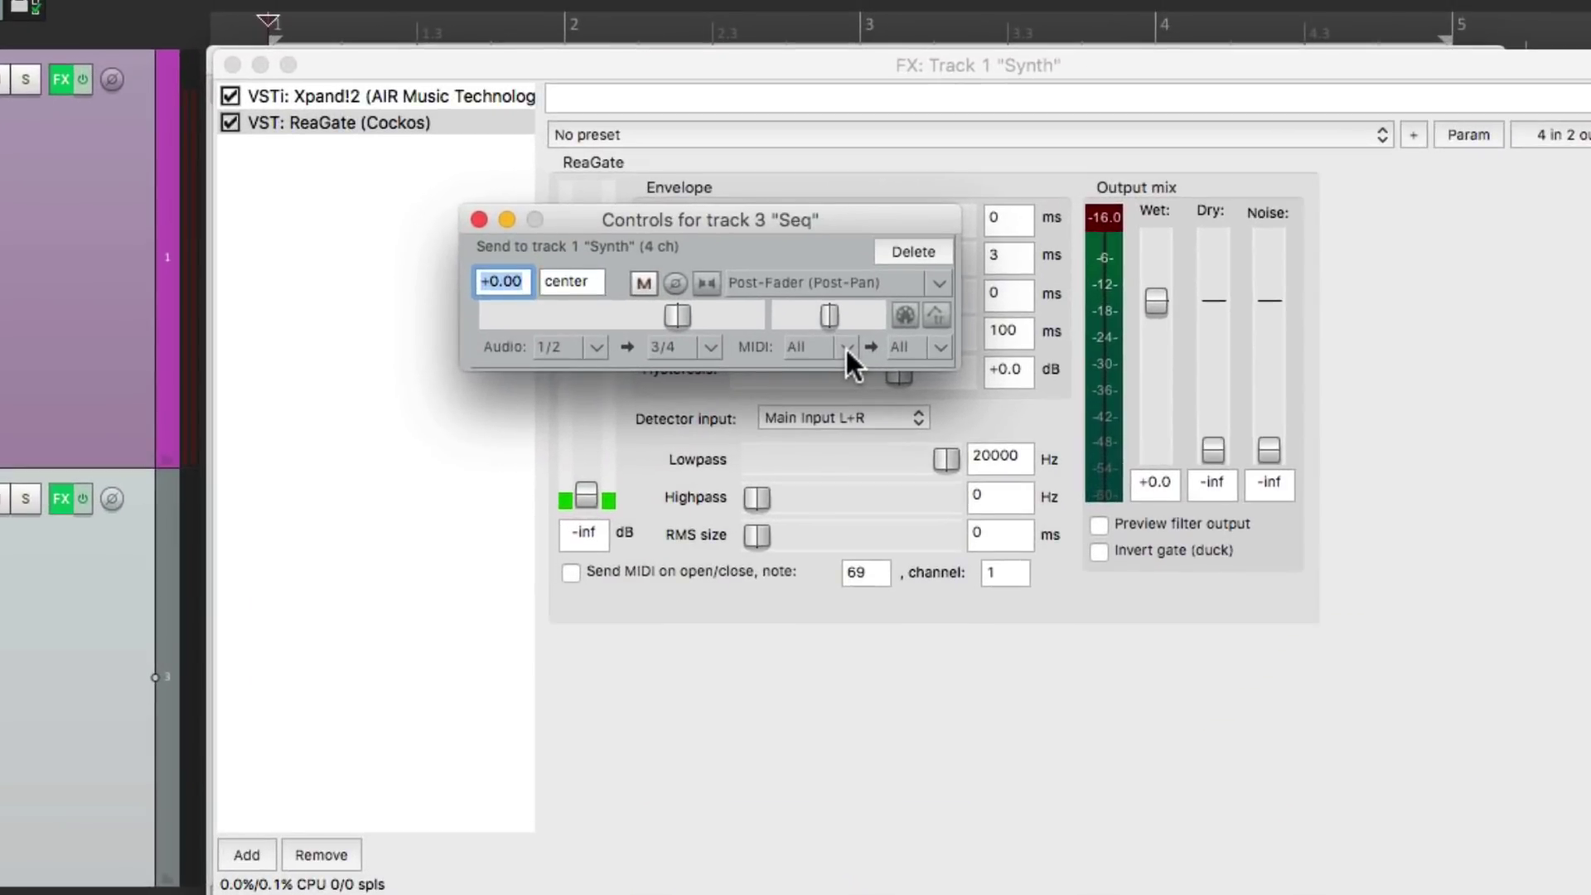
# Set the Seq send's MIDI to None and start playback.
pyautogui.click(919, 201)
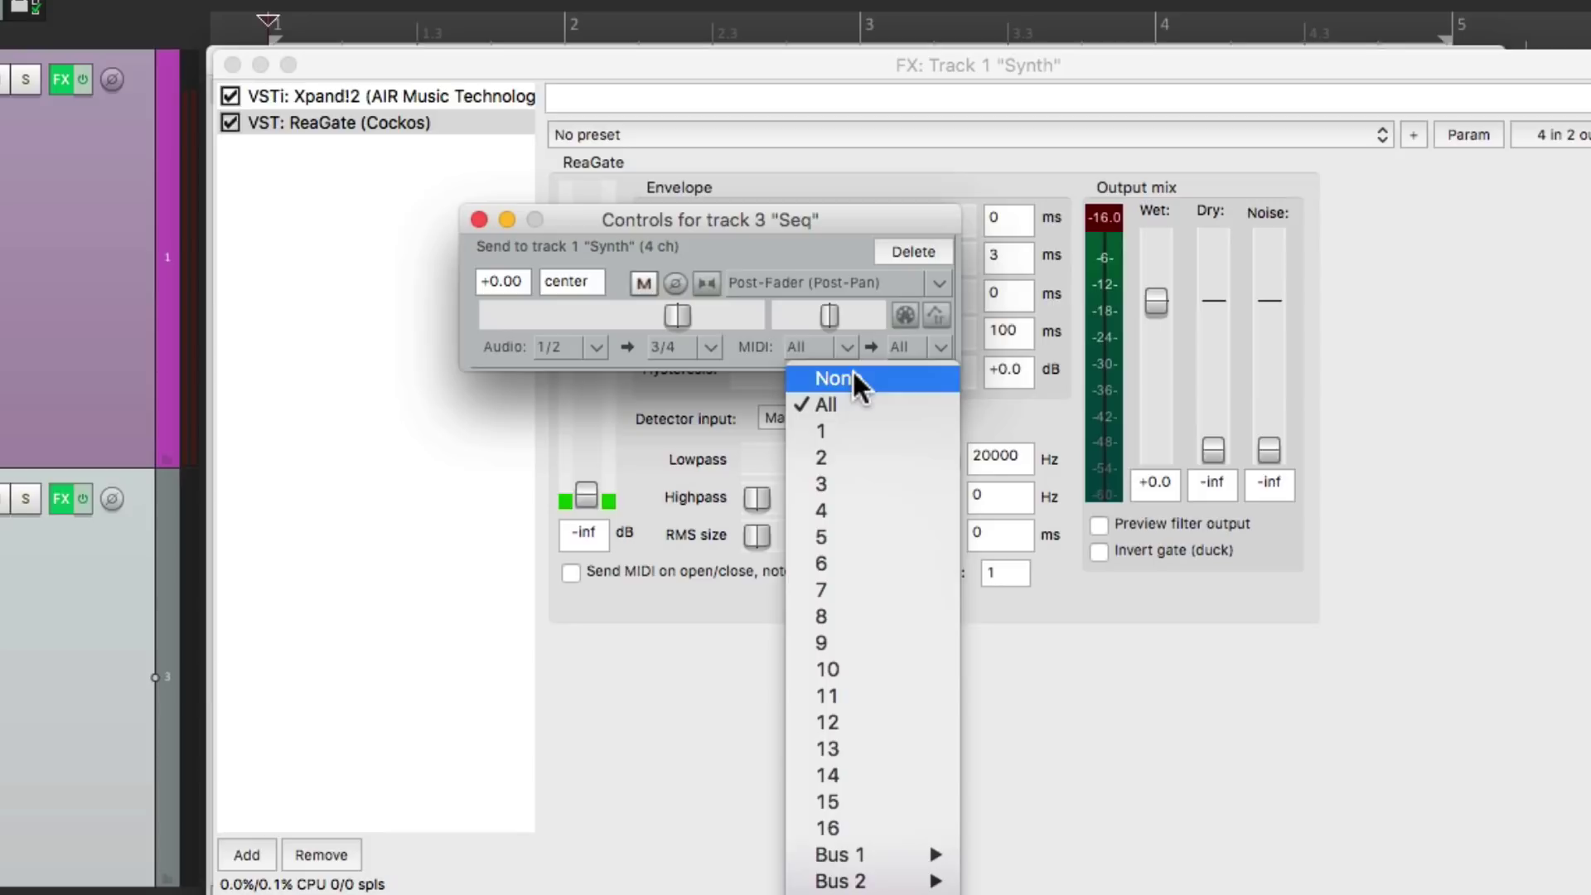
pyautogui.click(852, 374)
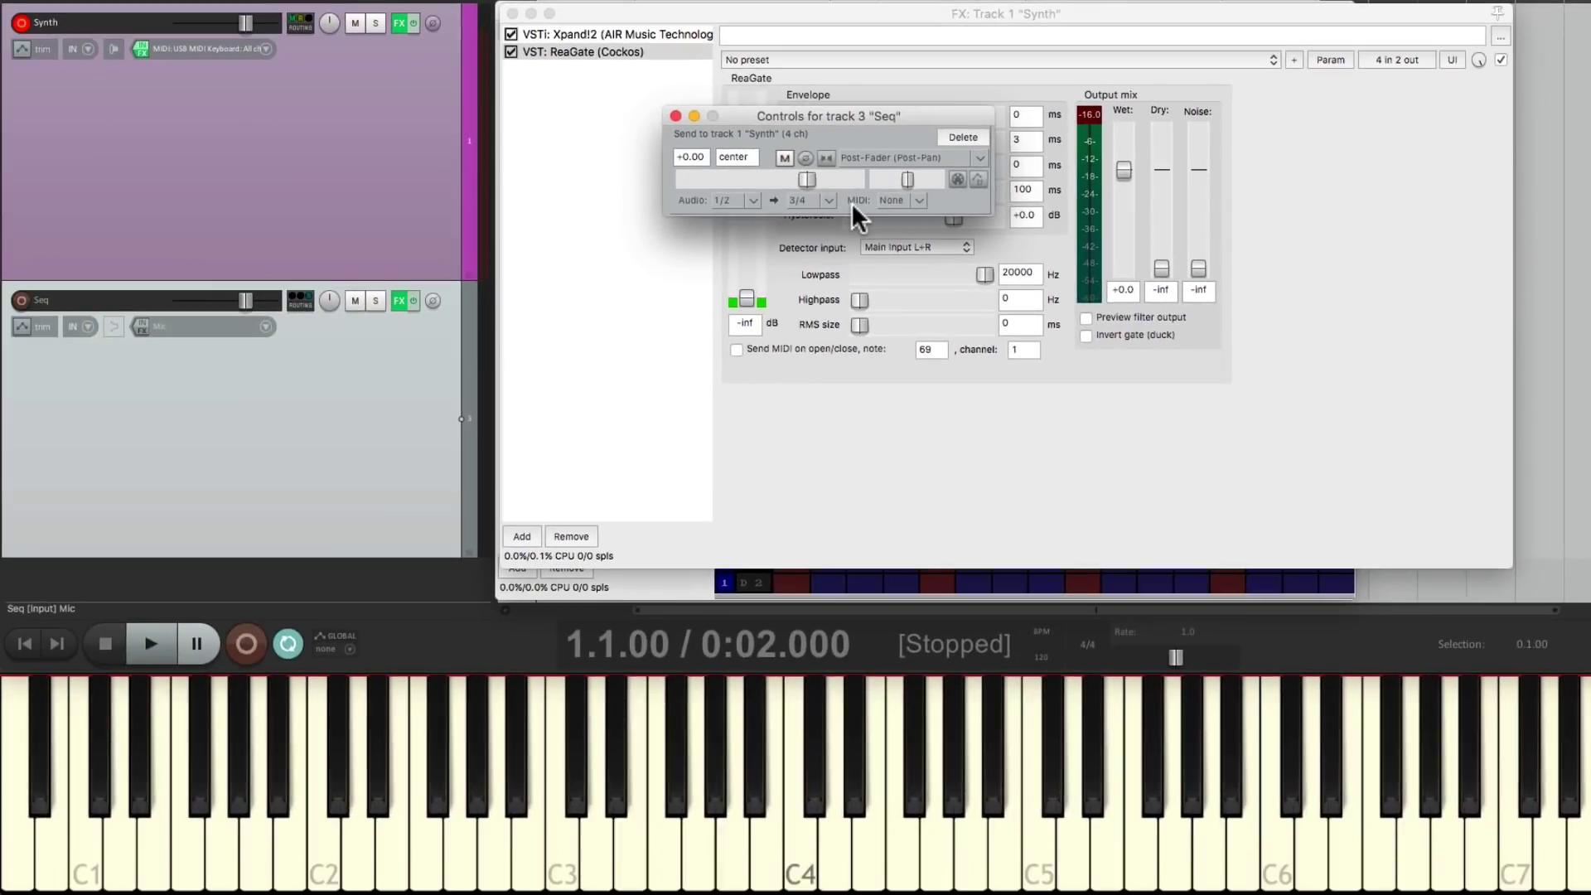
pyautogui.press('space')
pyautogui.press('space')
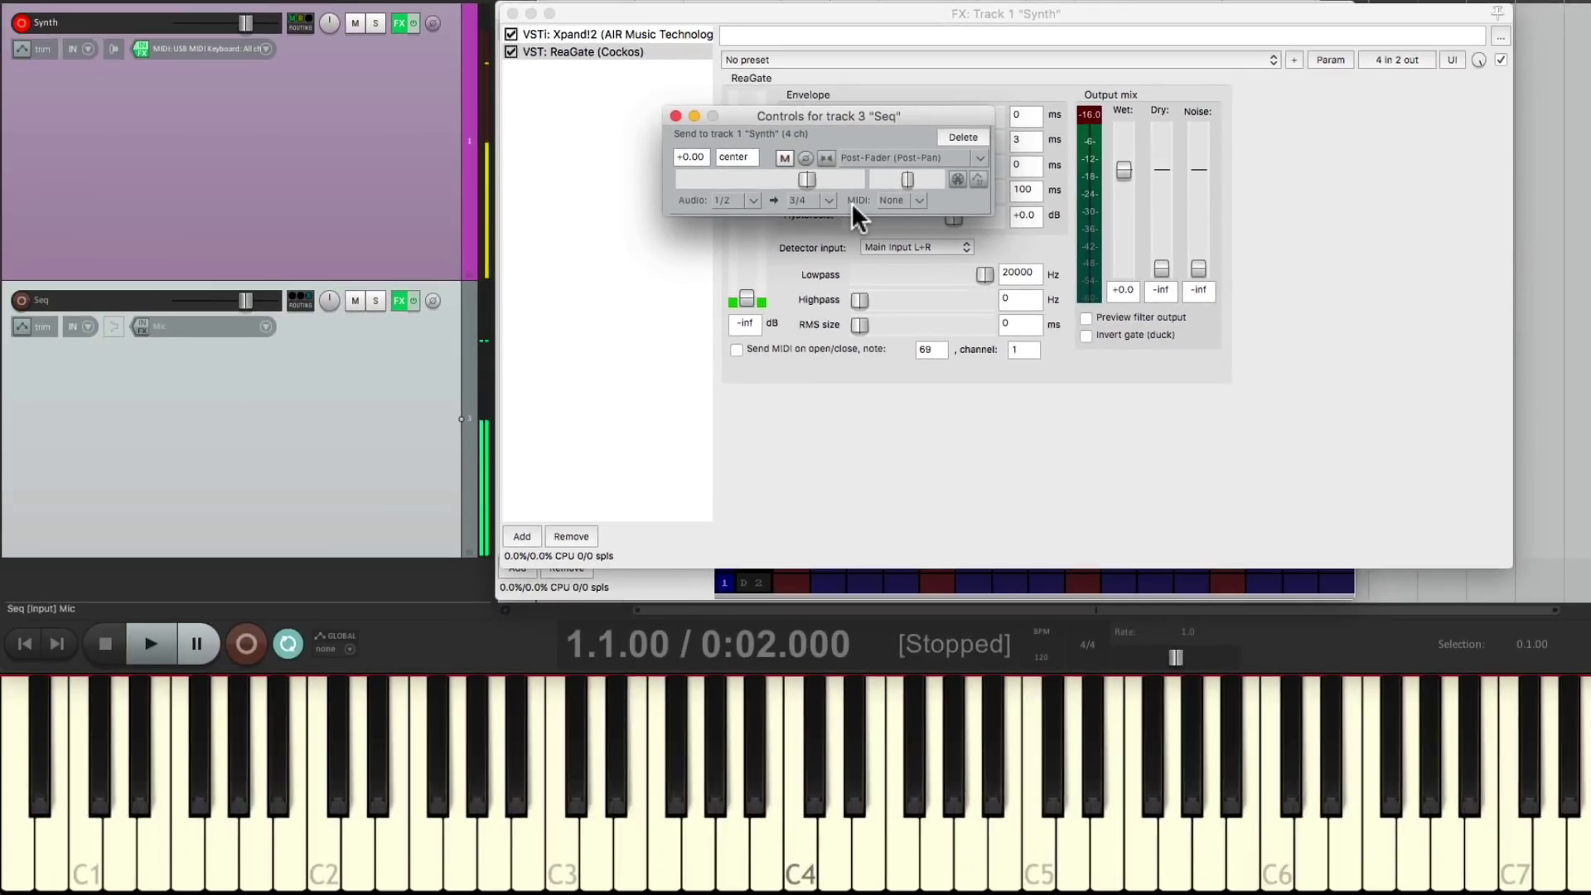
# Set the Synth ReaGate's detector input to Auxiliary Input L+R.
pyautogui.click(675, 114)
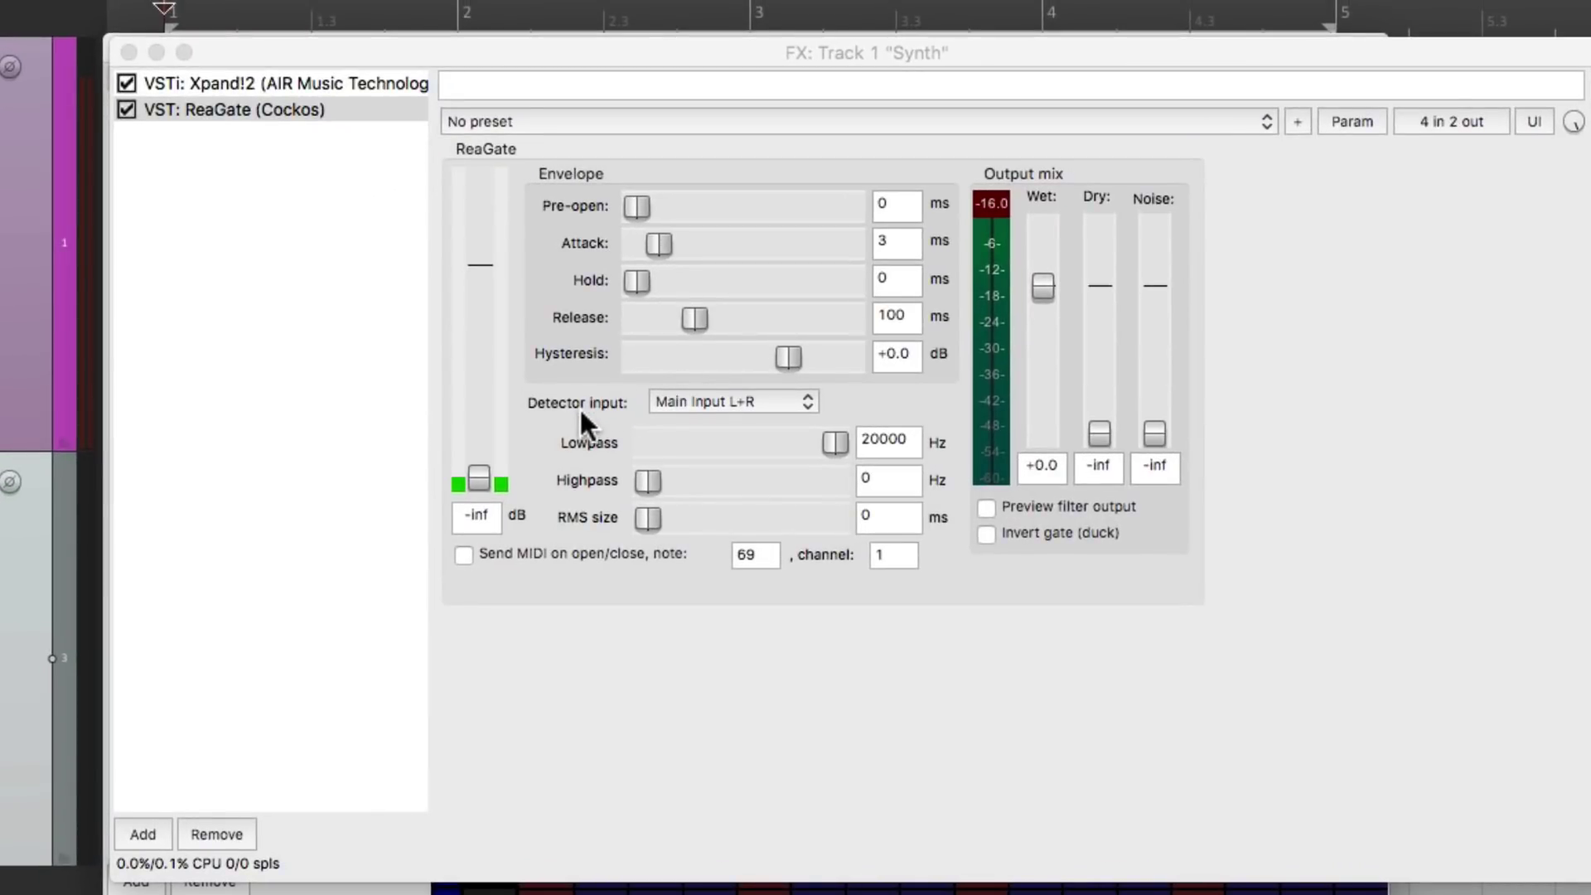
pyautogui.click(754, 405)
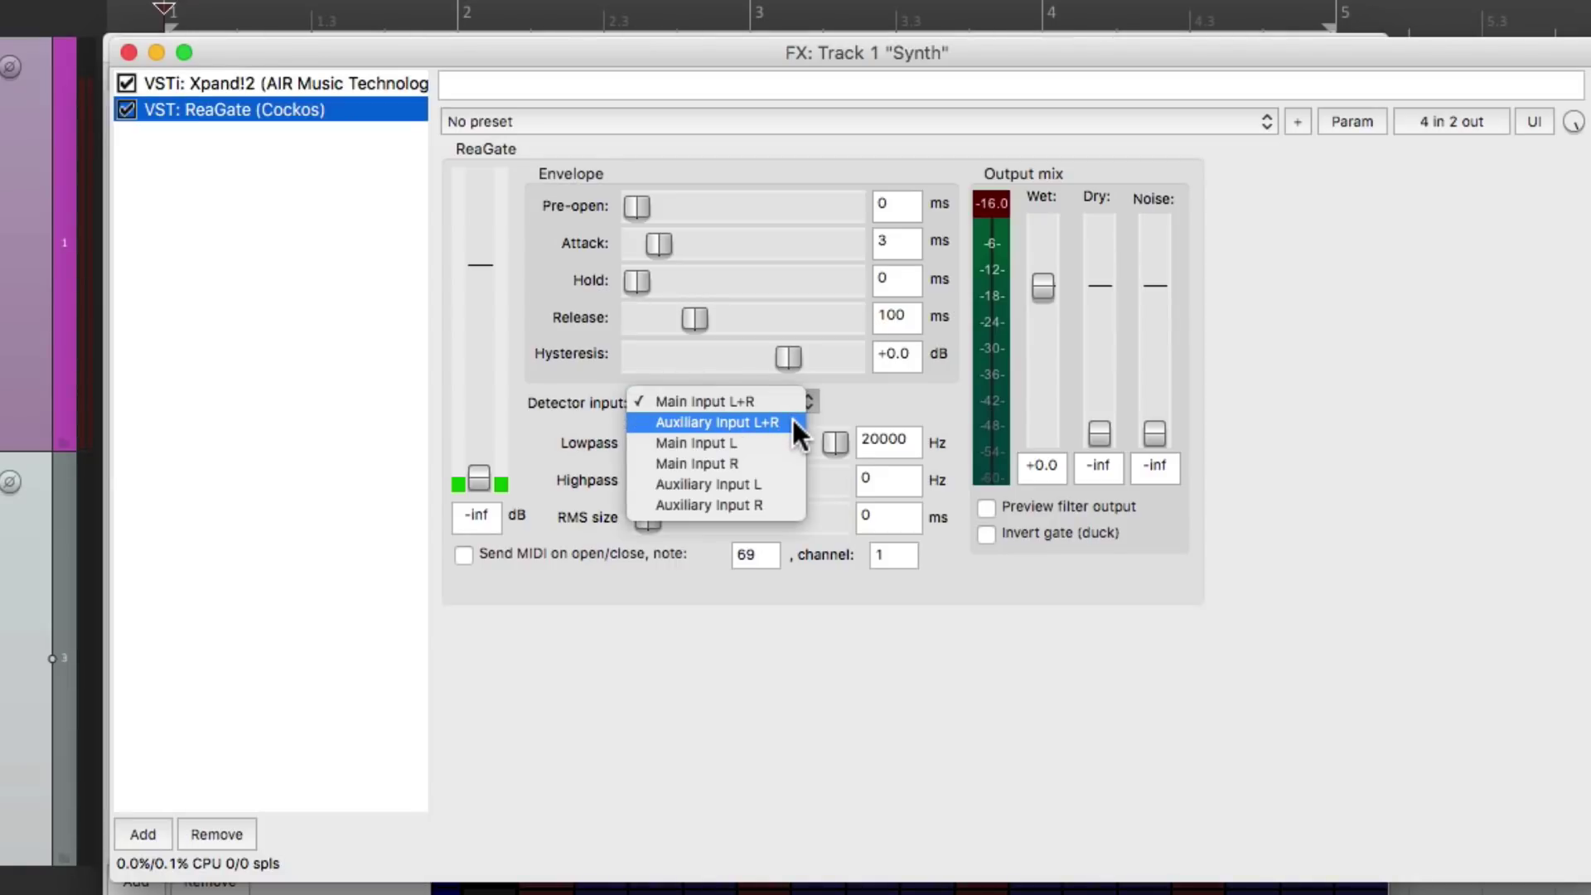
pyautogui.click(793, 420)
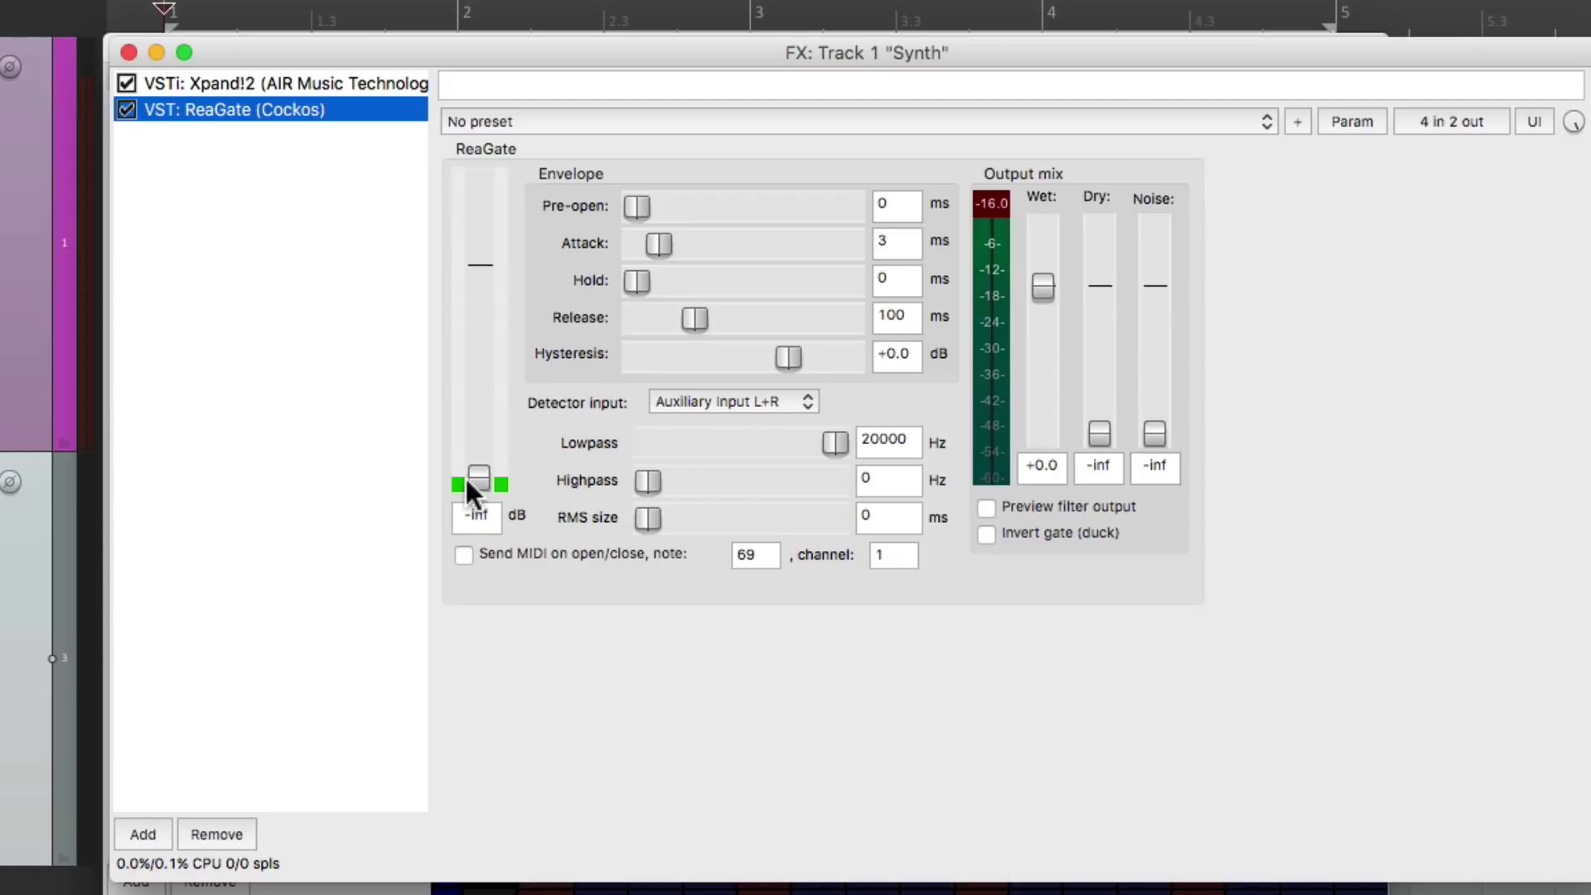
# Move ReaGate's threshold from -0.7 dB down to about -17.4 dB and audition the gated synth.
pyautogui.moveTo(482, 474); pyautogui.dragTo(489, 266)
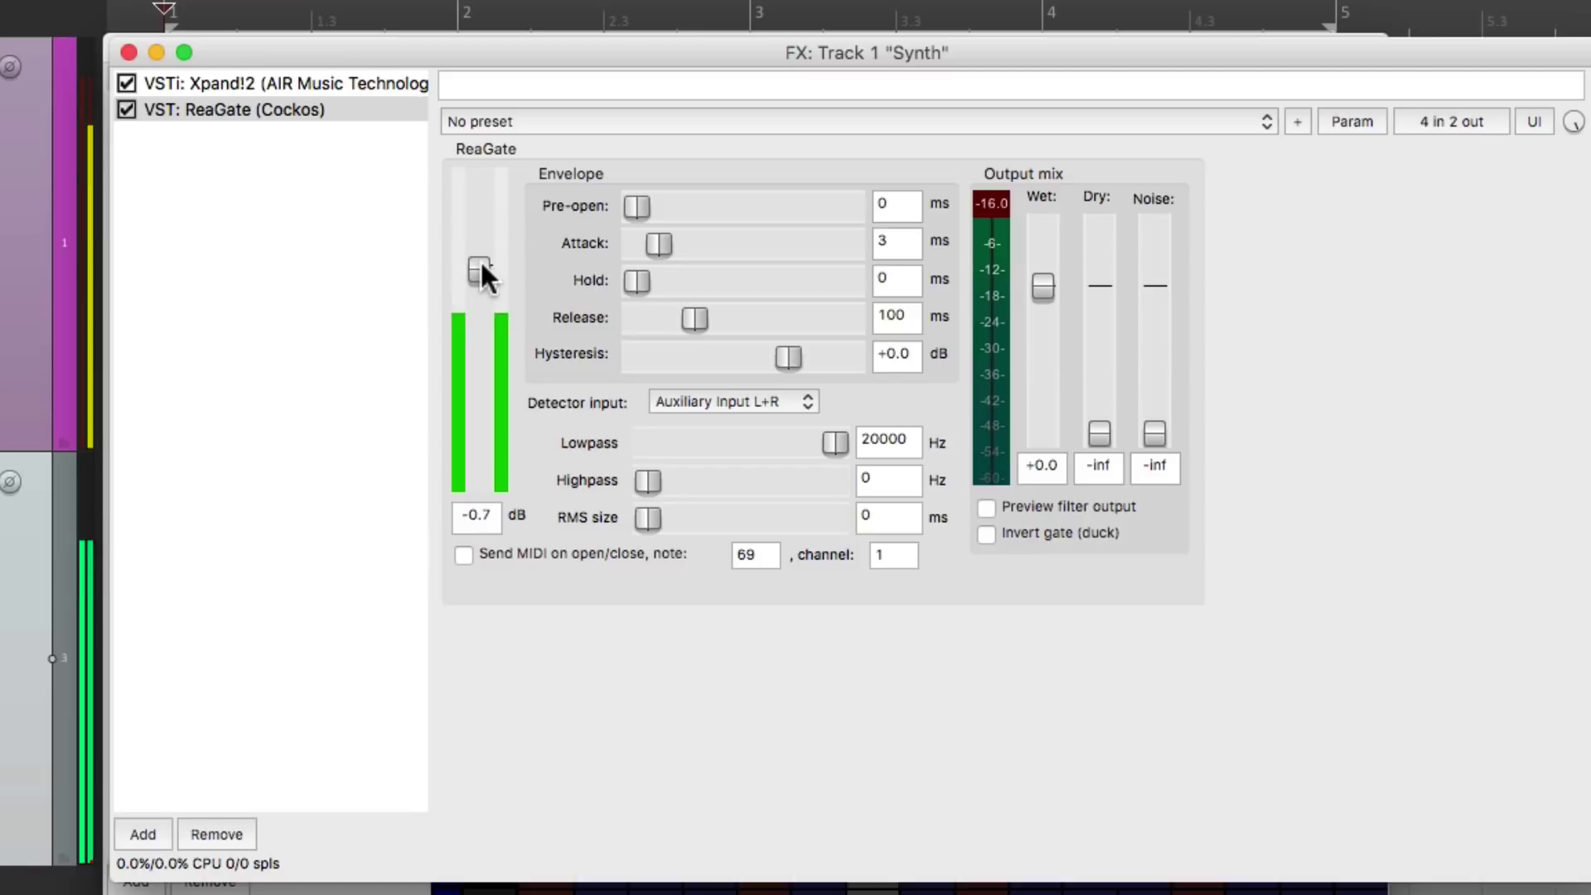
pyautogui.moveTo(480, 266); pyautogui.dragTo(486, 348)
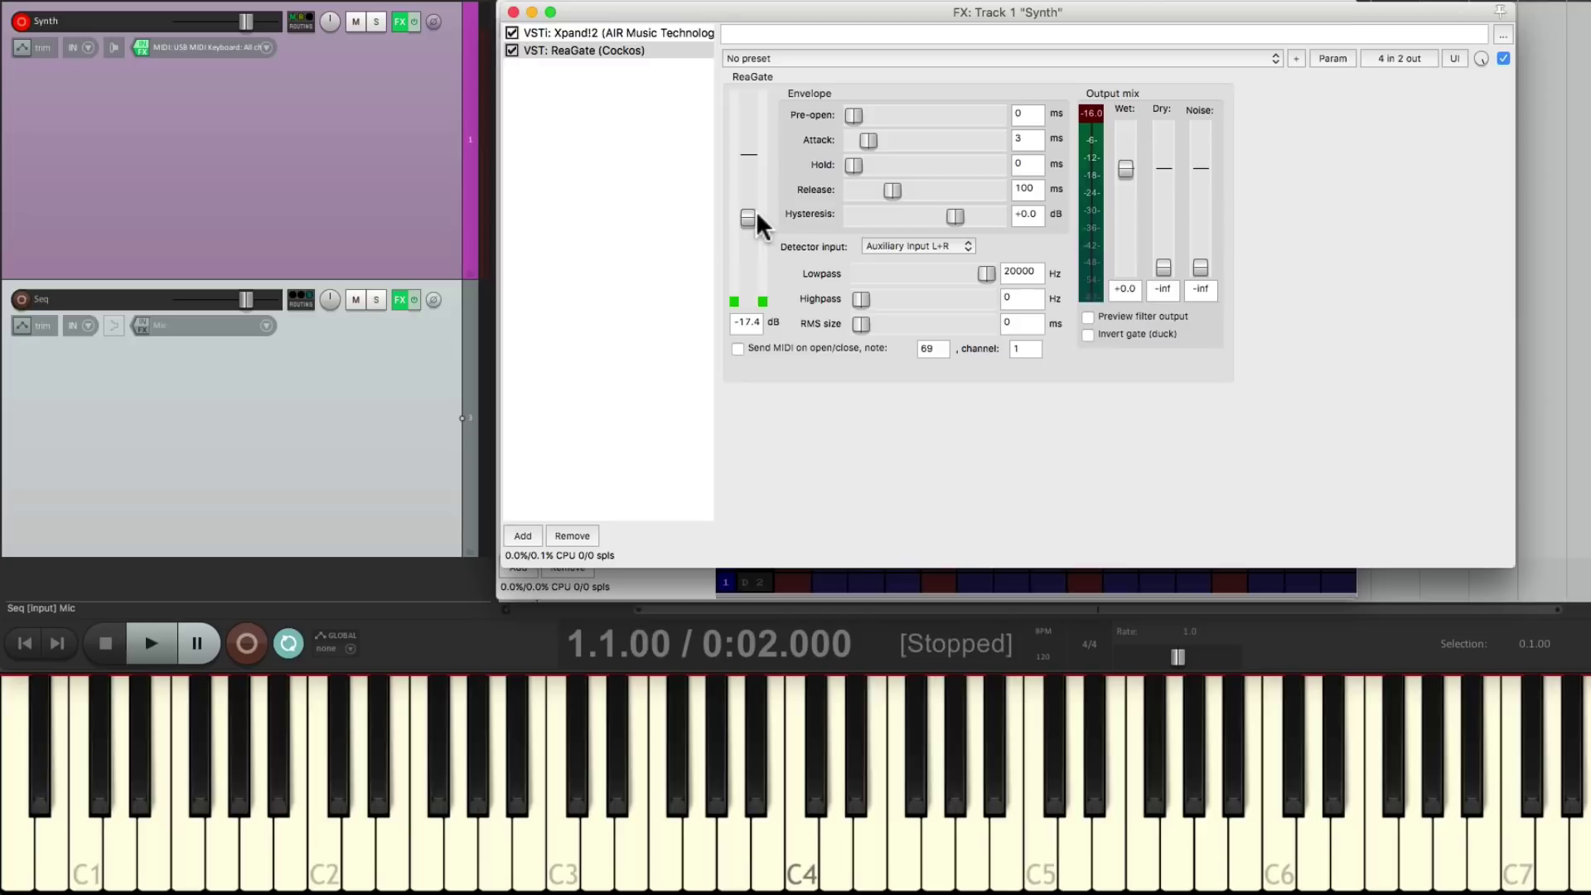
pyautogui.press('space')
# Fill all 16 steps of the Megababy C3 row with notes and audition the pattern.
pyautogui.click(513, 12)
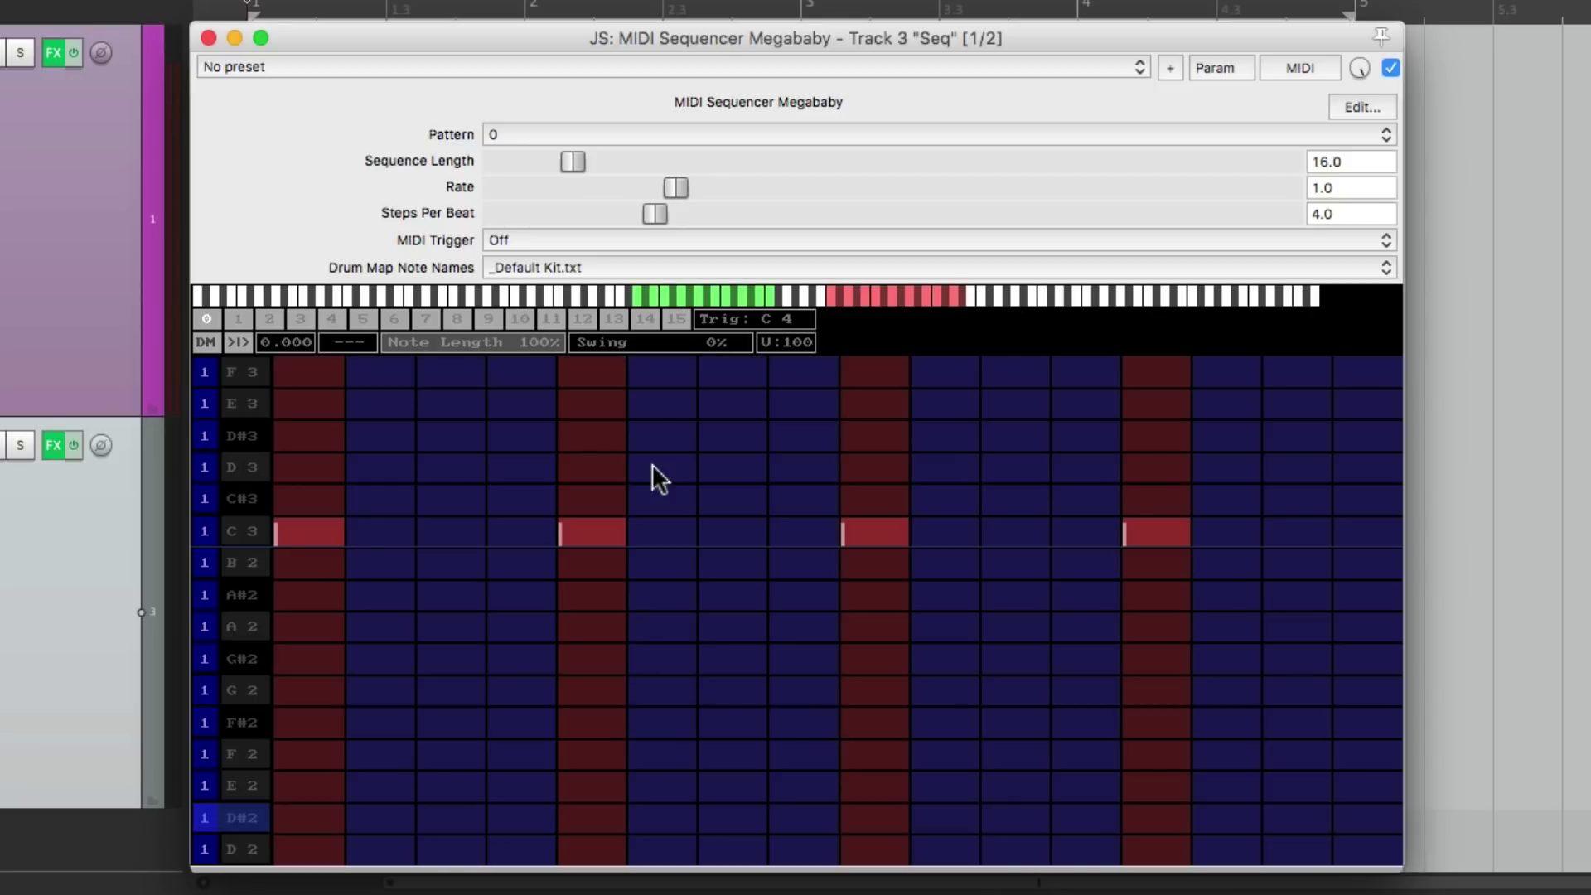
pyautogui.click(464, 531)
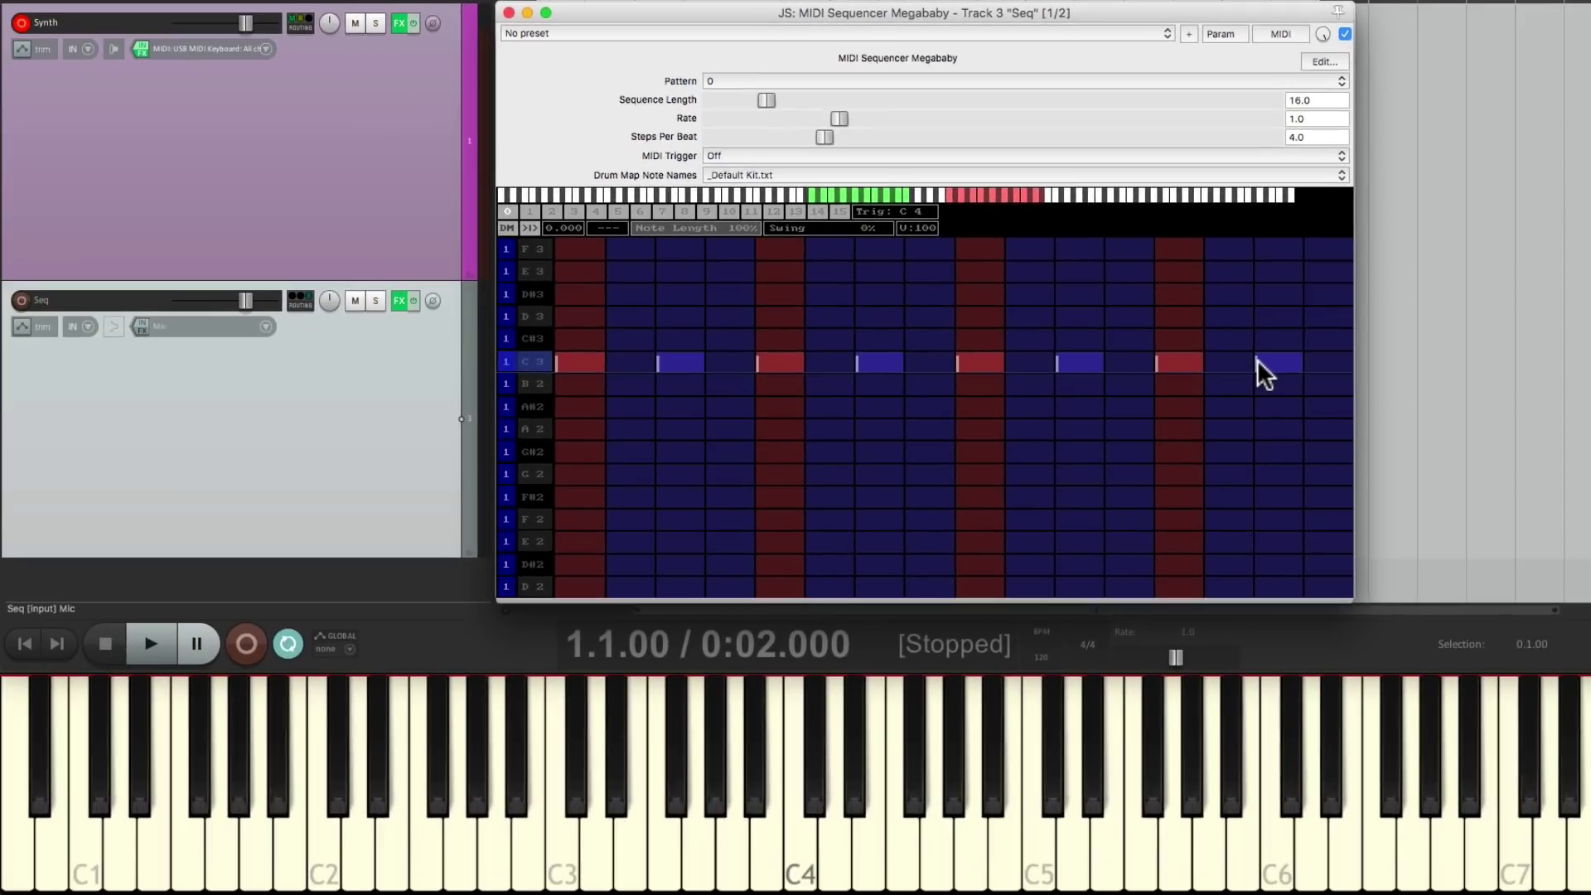
pyautogui.press('space')
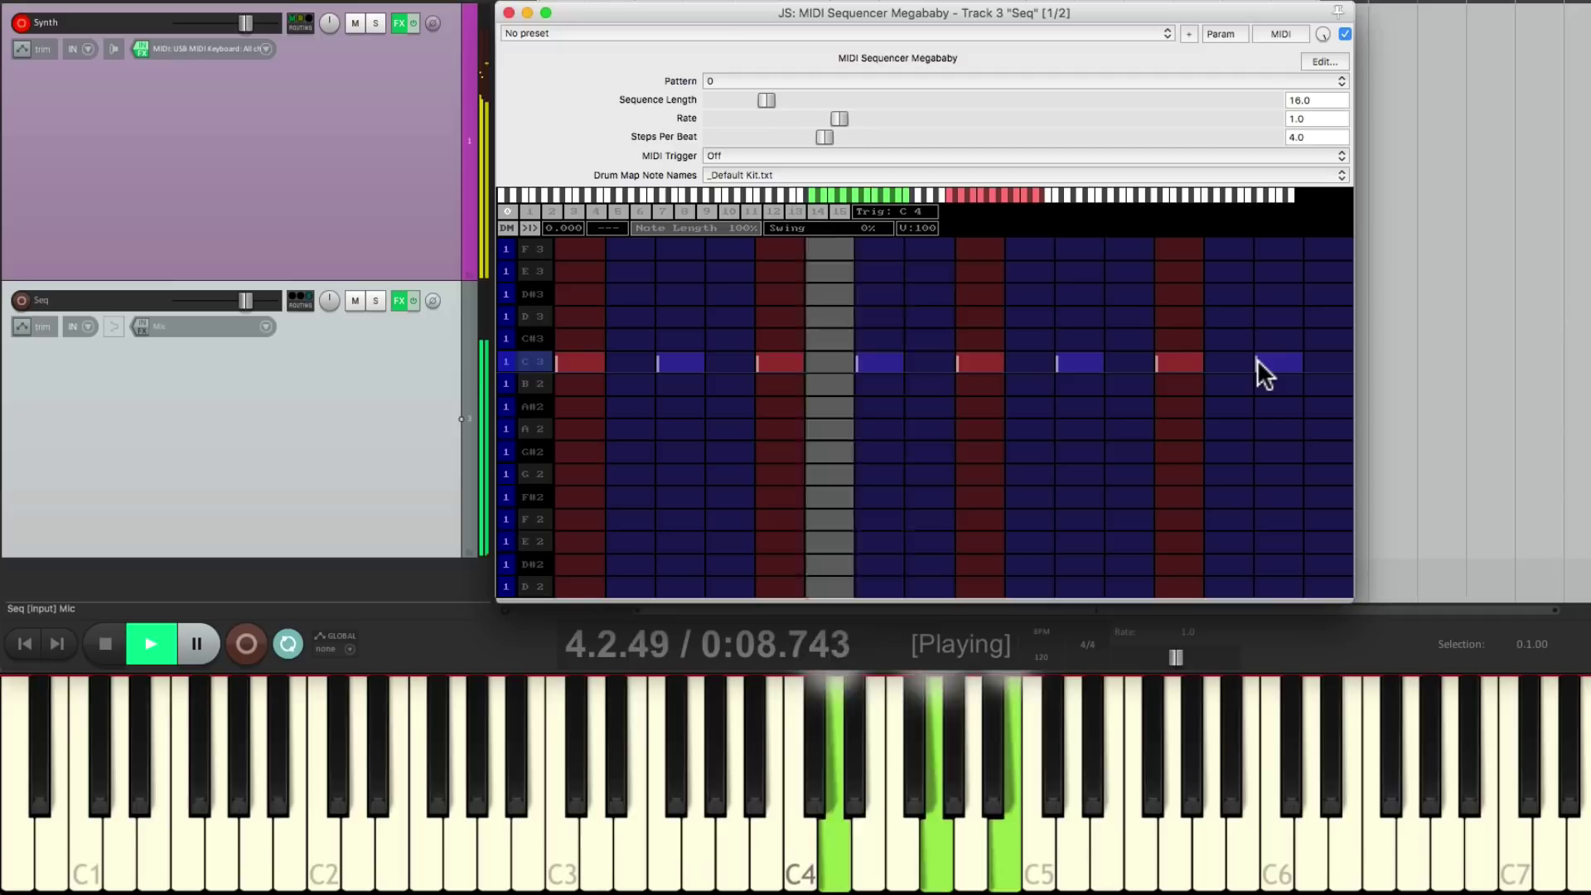
pyautogui.press('space')
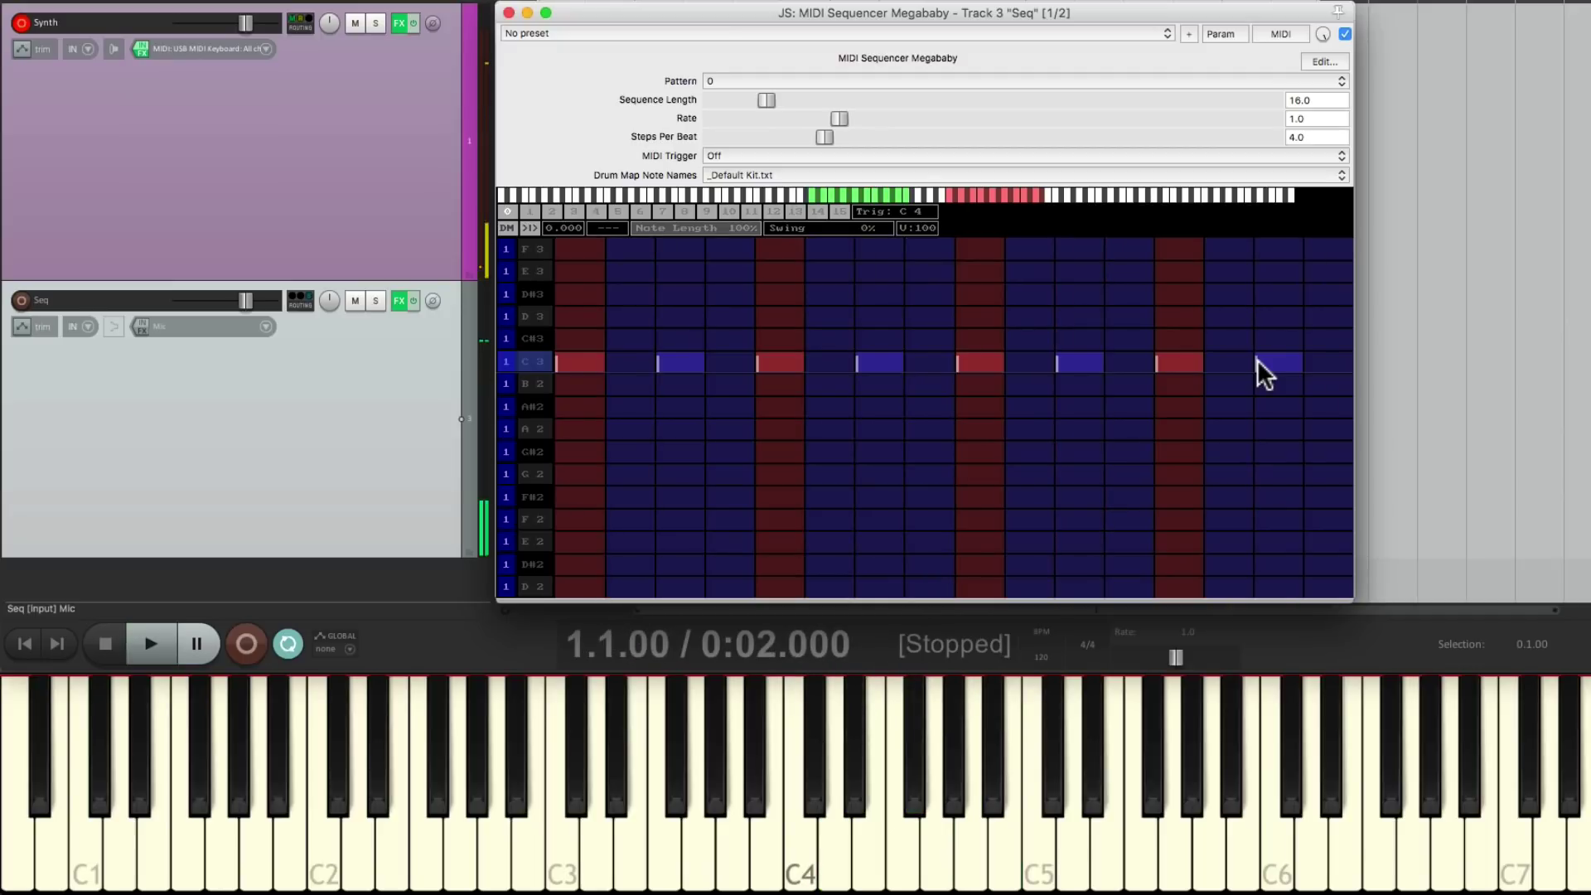
pyautogui.moveTo(597, 362); pyautogui.dragTo(1101, 362)
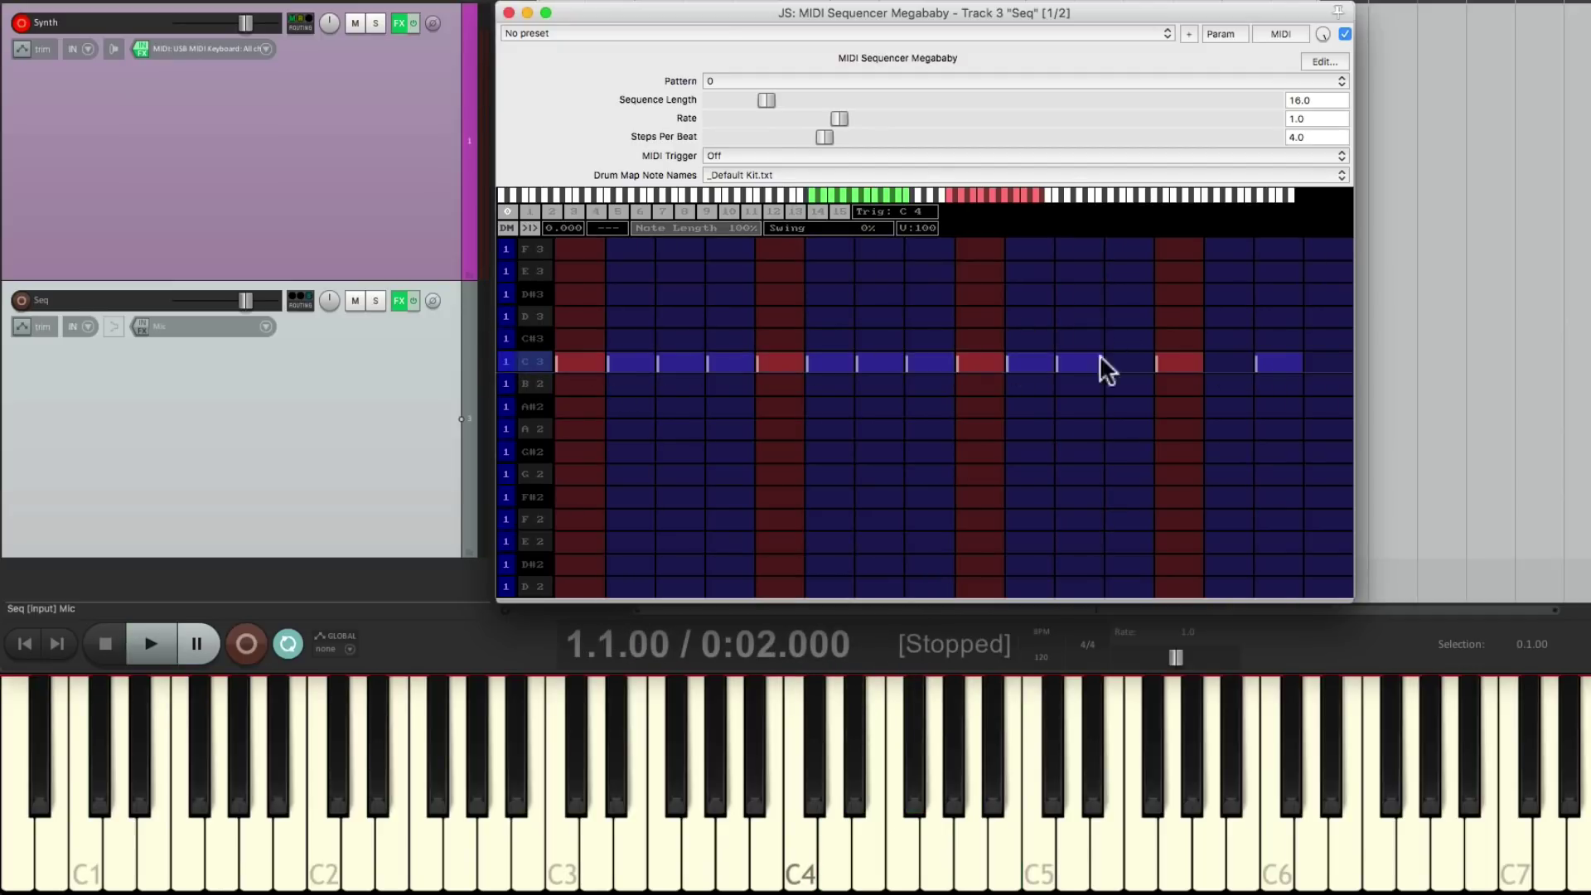
pyautogui.press('space')
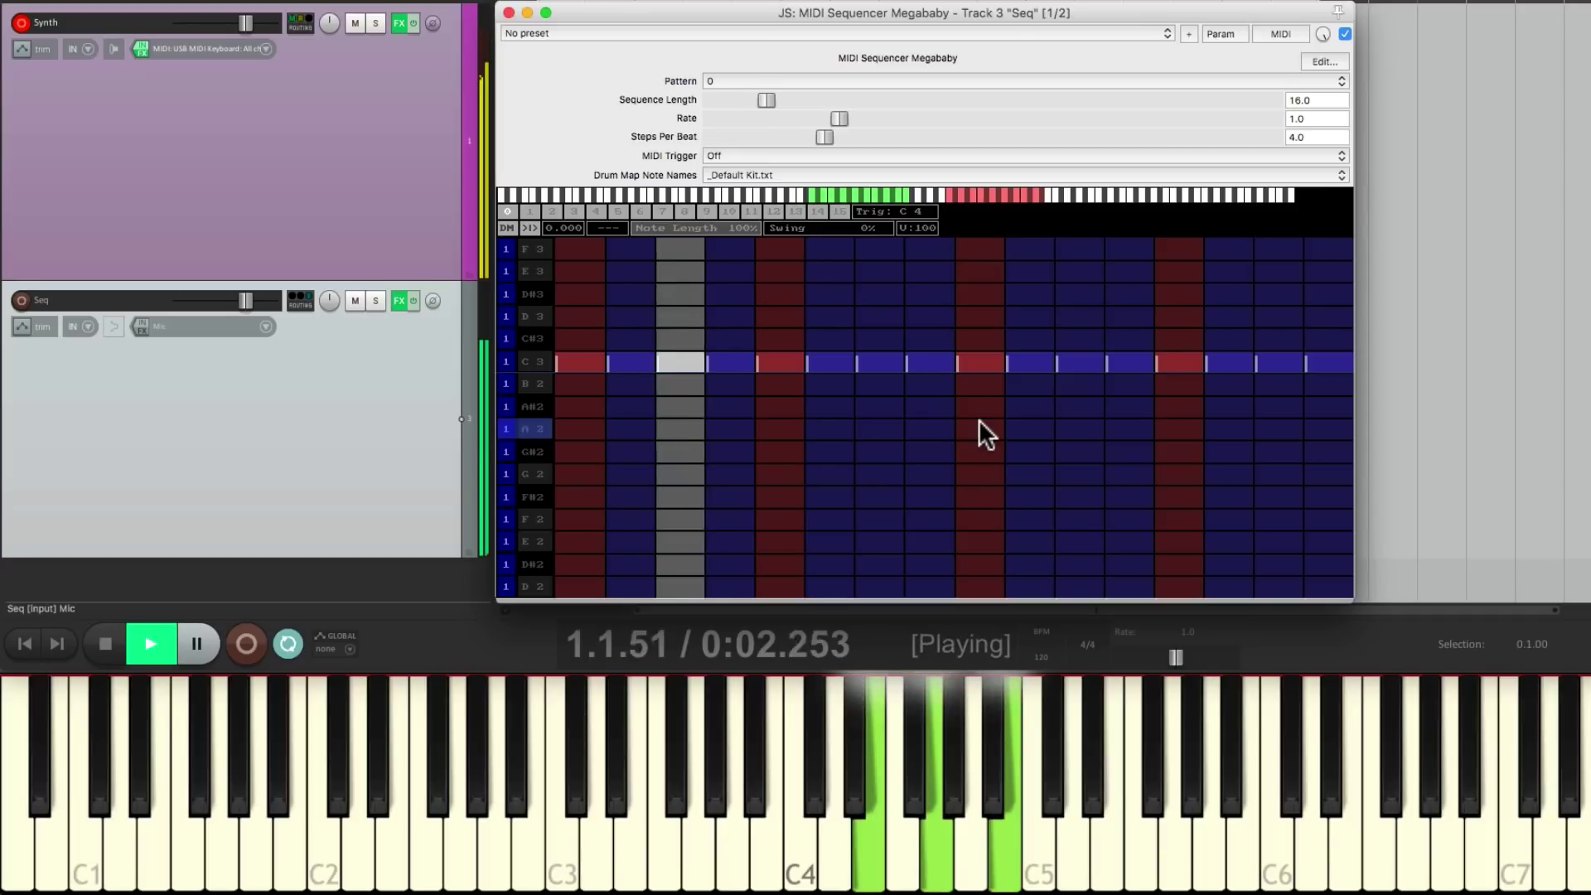
pyautogui.press('space')
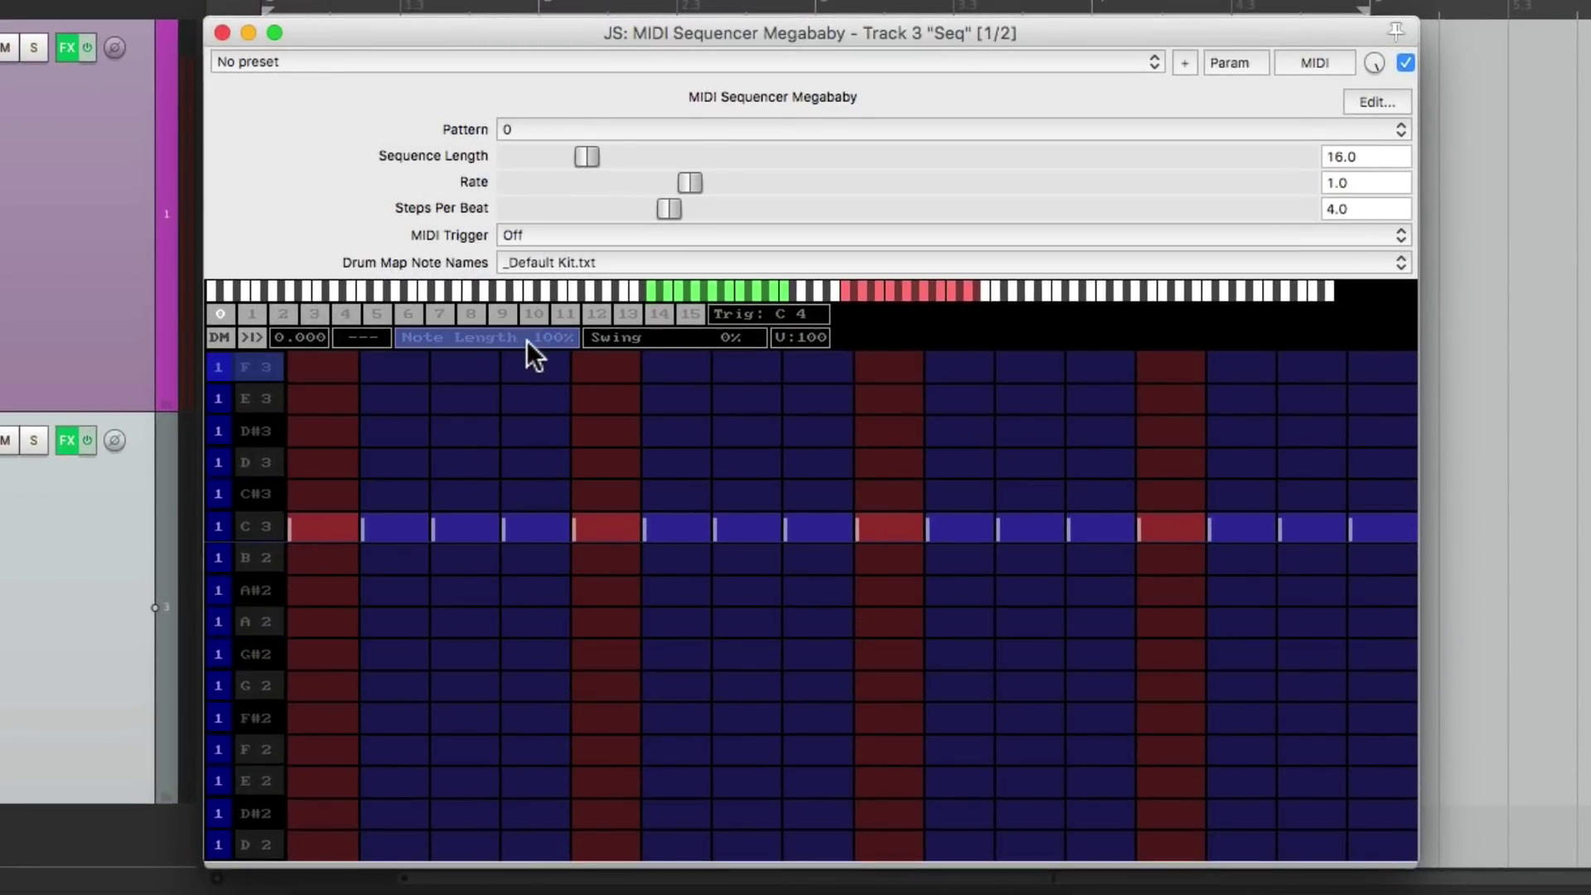
# Audition shorter Megababy note lengths, restore Note Length to 100%, and erase C3 down to step 1.
pyautogui.moveTo(528, 339); pyautogui.dragTo(453, 341)
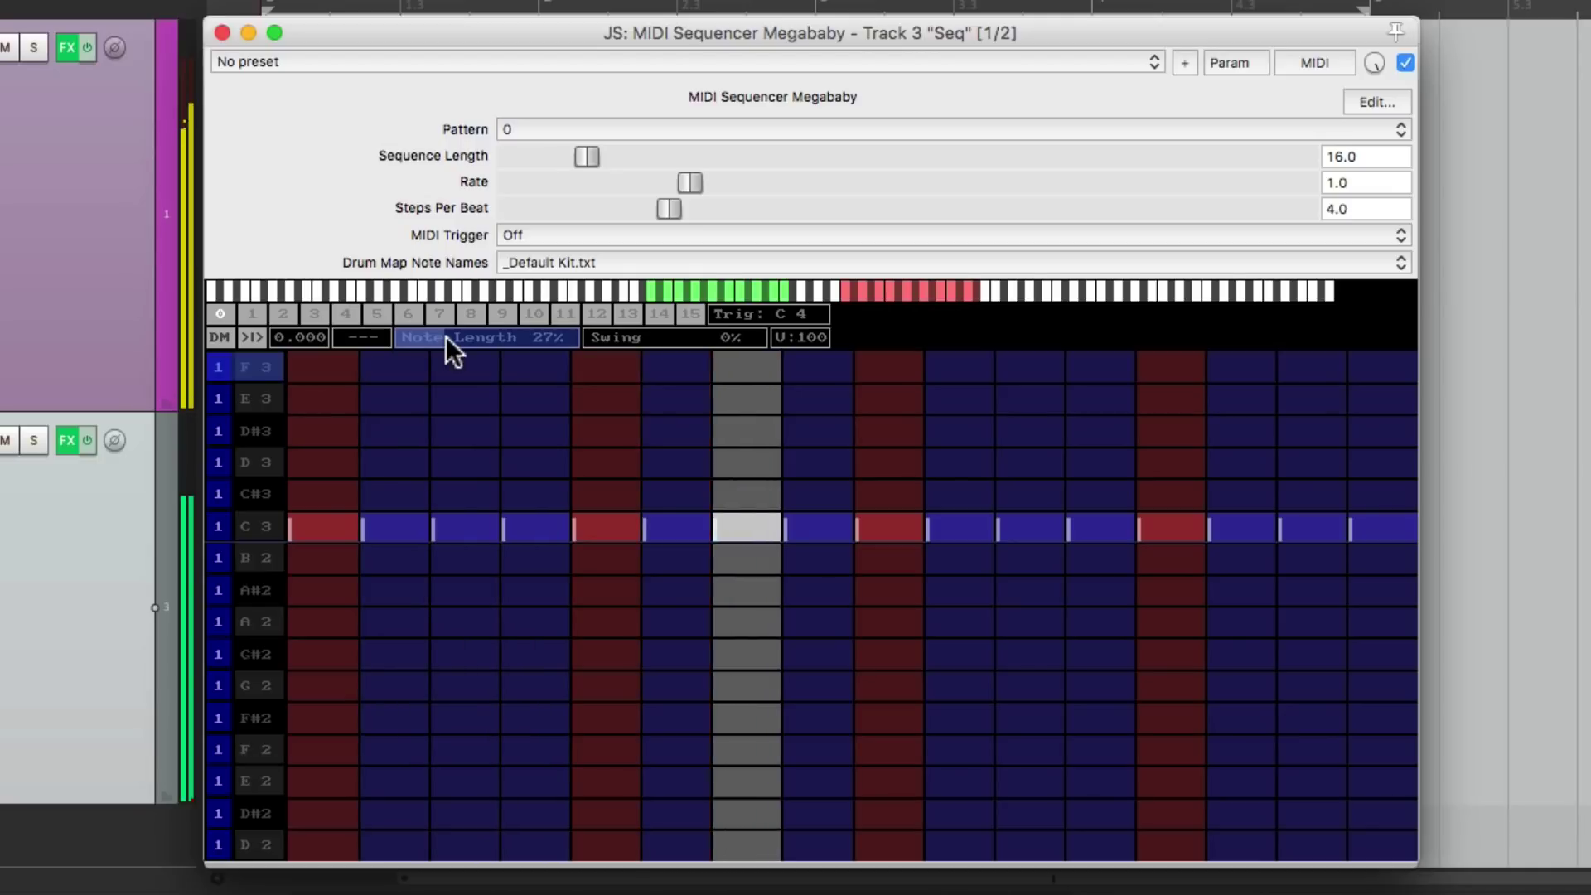
pyautogui.moveTo(446, 336); pyautogui.dragTo(421, 339)
pyautogui.moveTo(421, 340)
pyautogui.mouseDown()
pyautogui.moveTo(408, 339)
pyautogui.moveTo(485, 339)
pyautogui.moveTo(431, 339)
pyautogui.mouseUp()
pyautogui.press('space')
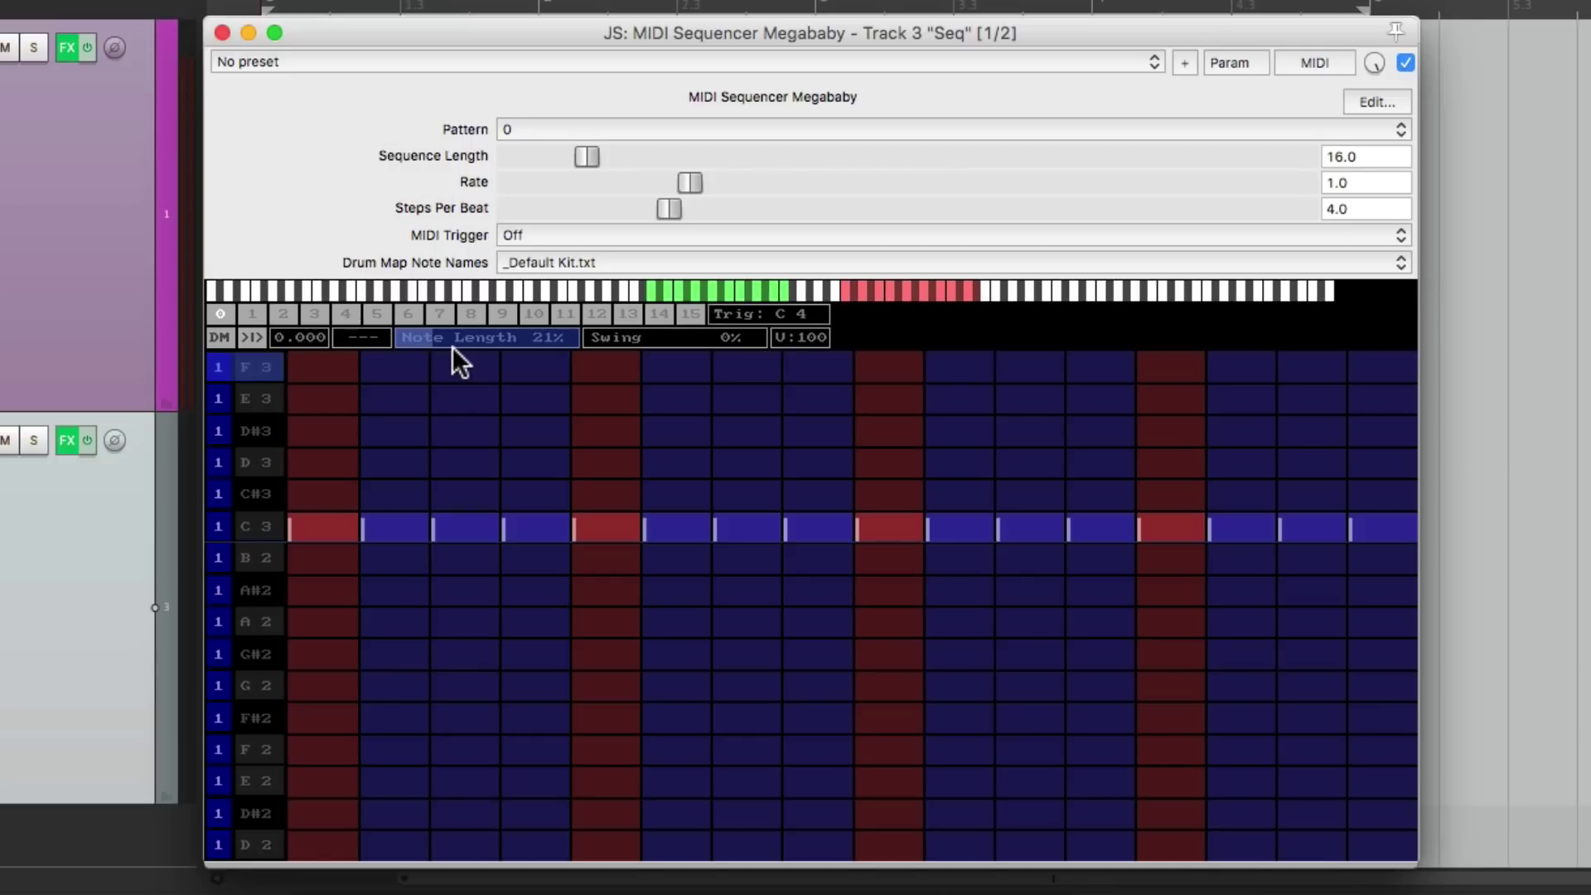
pyautogui.moveTo(443, 340); pyautogui.dragTo(551, 336)
pyautogui.moveTo(345, 525); pyautogui.dragTo(1384, 526)
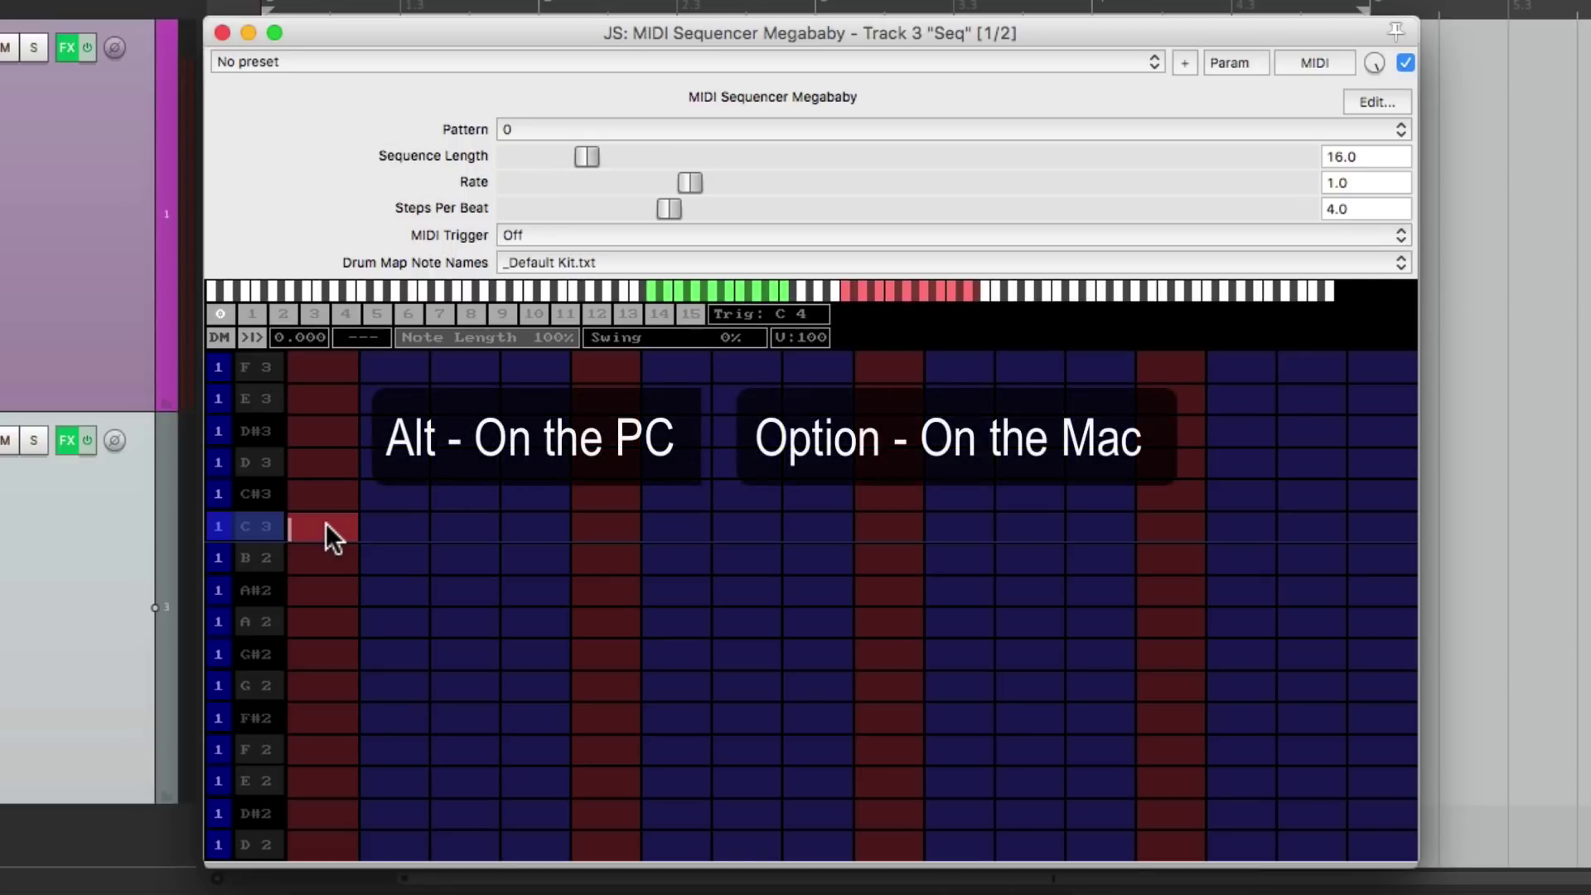
# Draw two-step C3 notes on steps 1, 5, 9 and 13, then audition the pattern.
pyautogui.moveTo(325, 524); pyautogui.dragTo(336, 528)
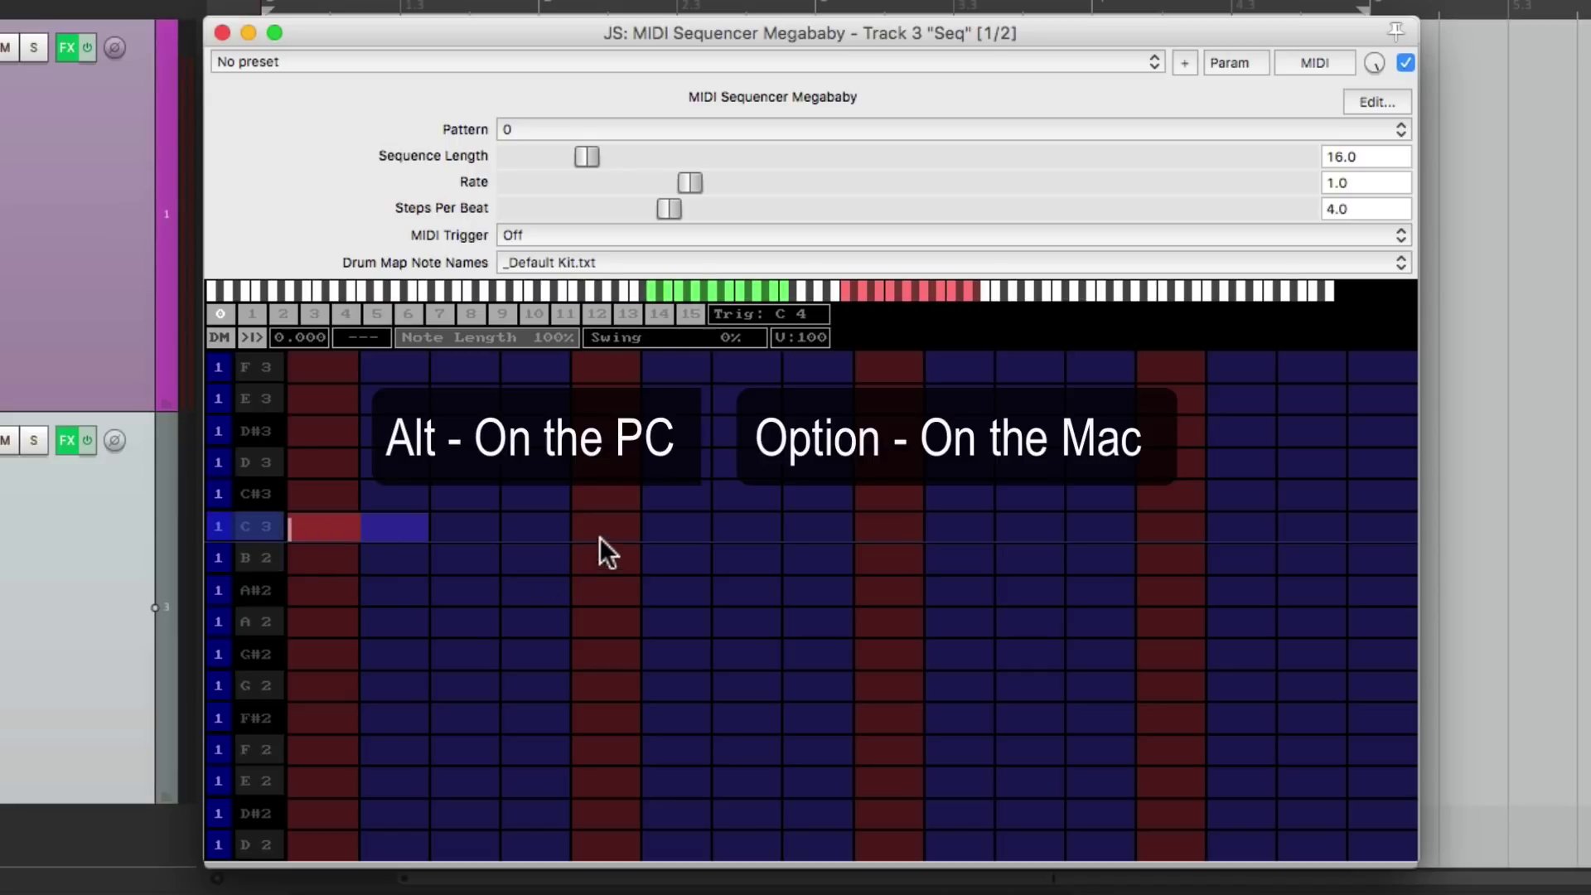
pyautogui.moveTo(597, 531); pyautogui.dragTo(618, 525)
pyautogui.moveTo(910, 522); pyautogui.dragTo(912, 524)
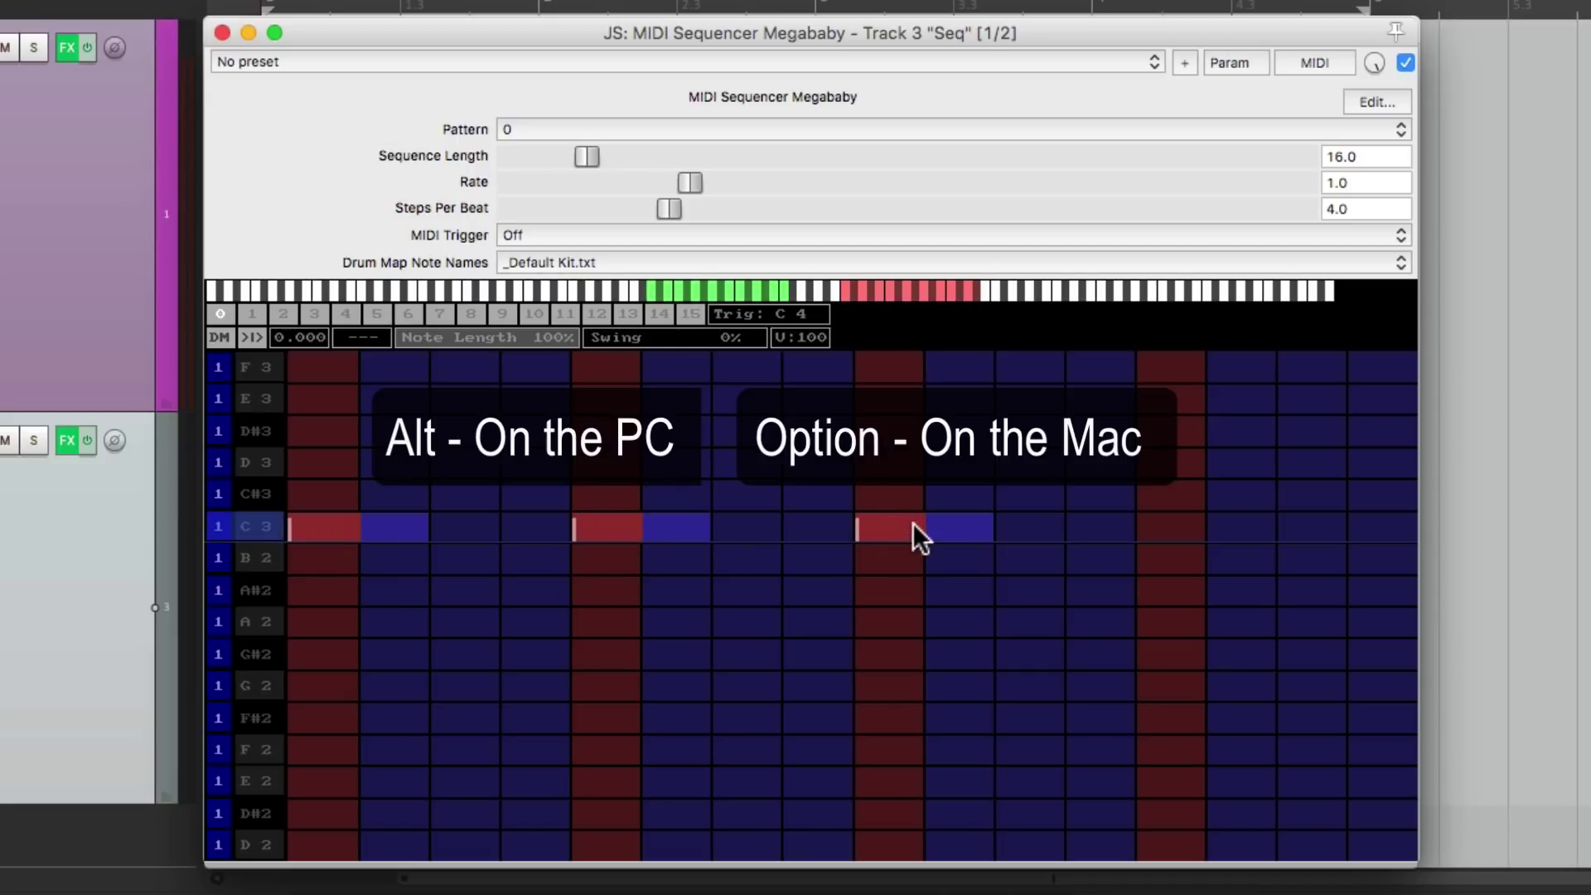
pyautogui.moveTo(1173, 526); pyautogui.dragTo(1187, 525)
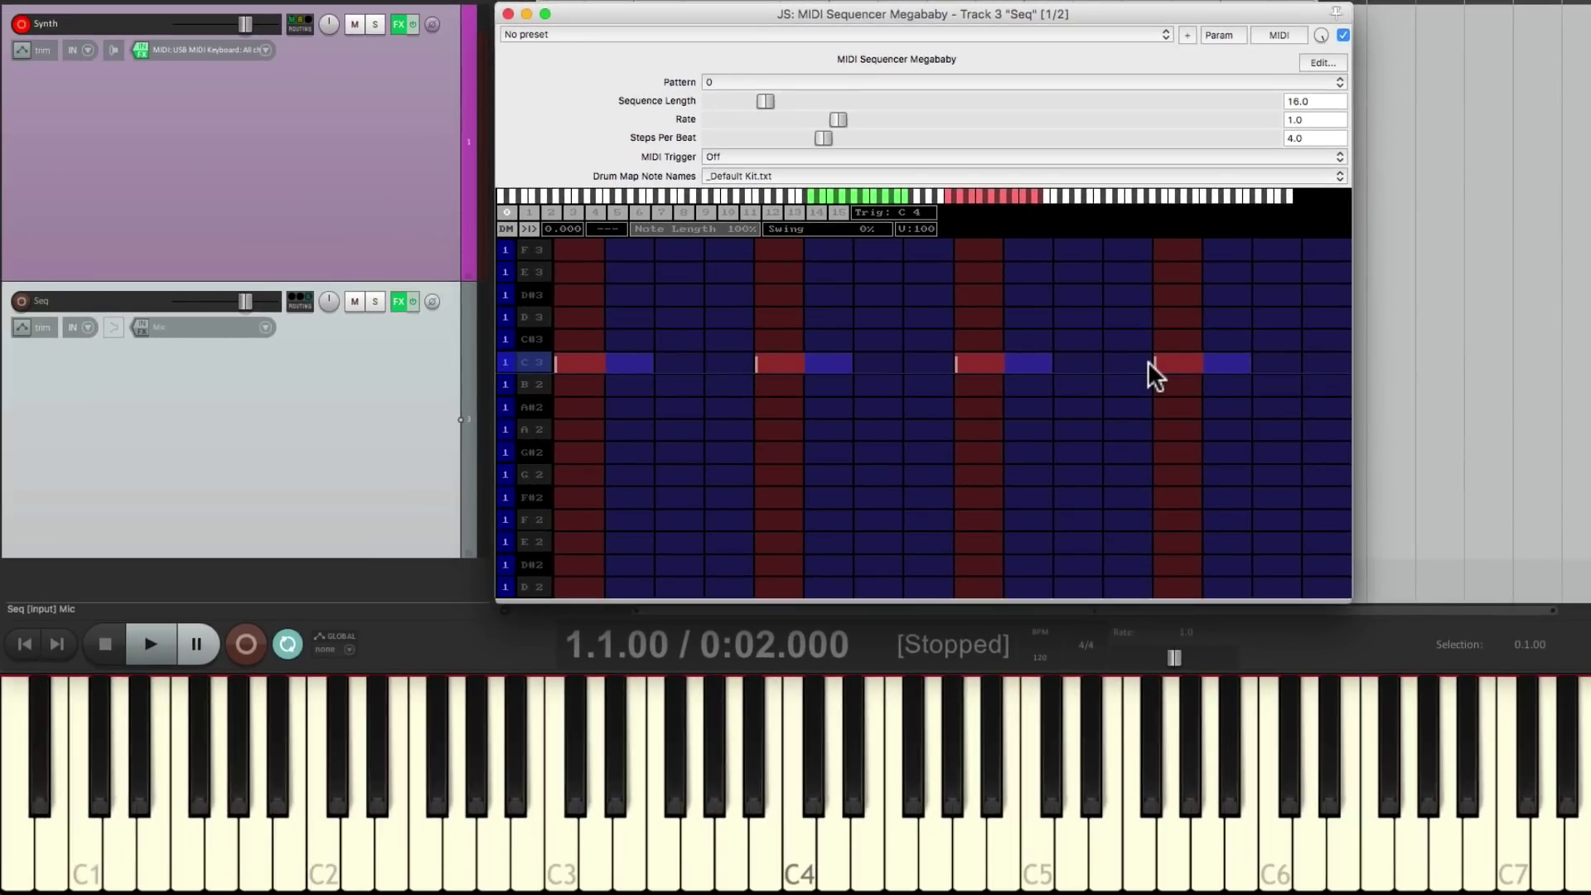
pyautogui.press('space')
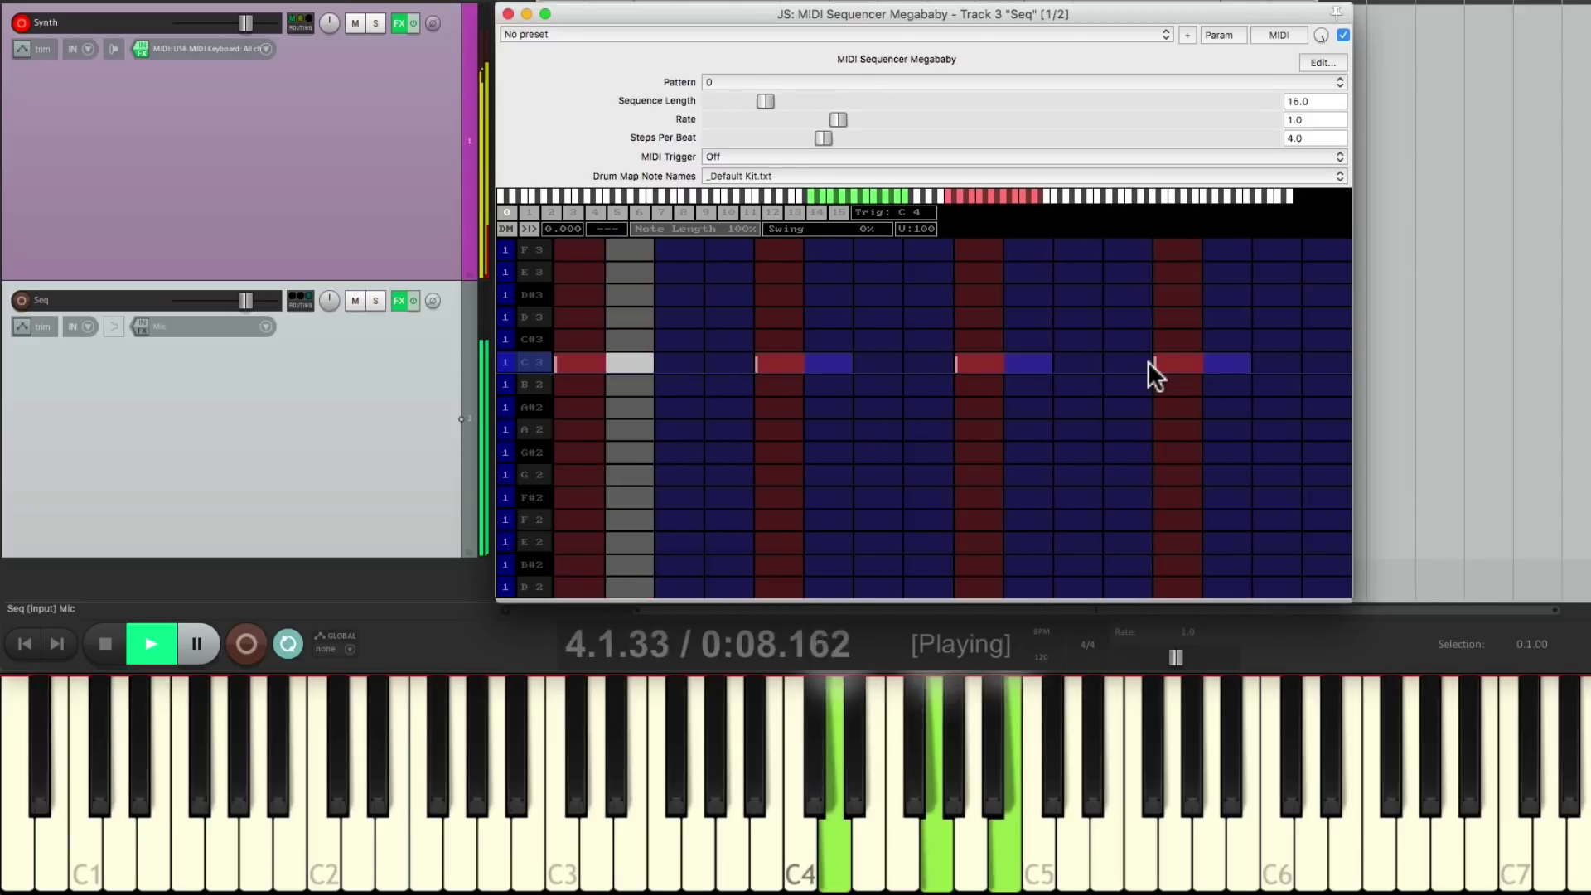
pyautogui.press('space')
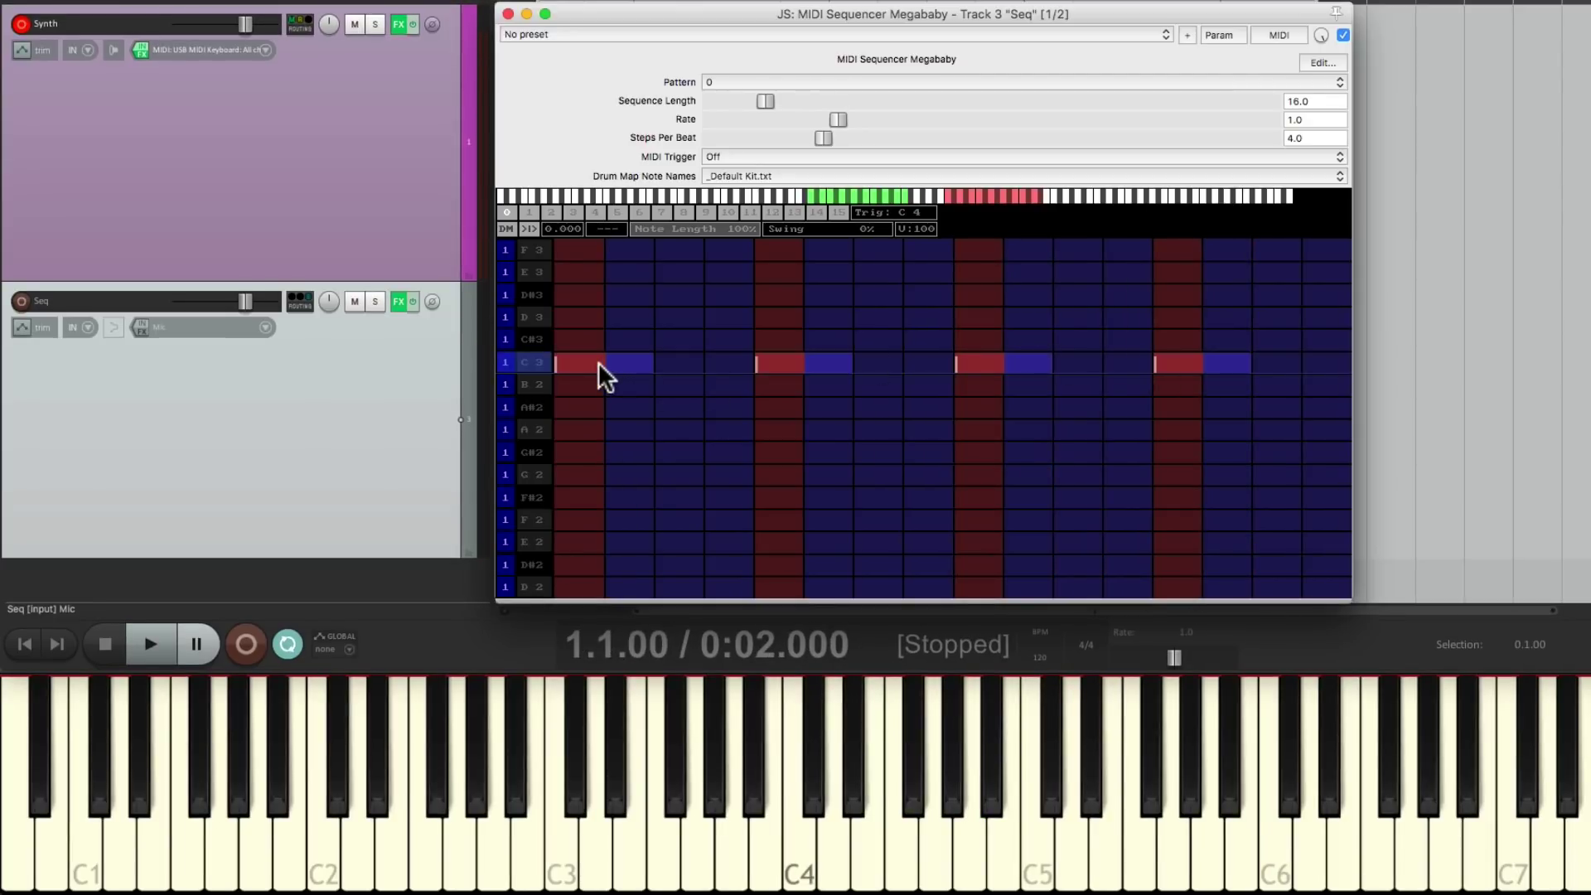
# Replace the C3 notes with offbeat two-step notes on steps 2, 6, 10 and 14, and audition them.
pyautogui.moveTo(598, 362); pyautogui.dragTo(1222, 355)
pyautogui.moveTo(663, 362); pyautogui.dragTo(750, 362)
pyautogui.moveTo(861, 362); pyautogui.dragTo(950, 362)
pyautogui.moveTo(1057, 362); pyautogui.dragTo(1148, 362)
pyautogui.moveTo(1257, 362); pyautogui.dragTo(1347, 362)
pyautogui.press('space')
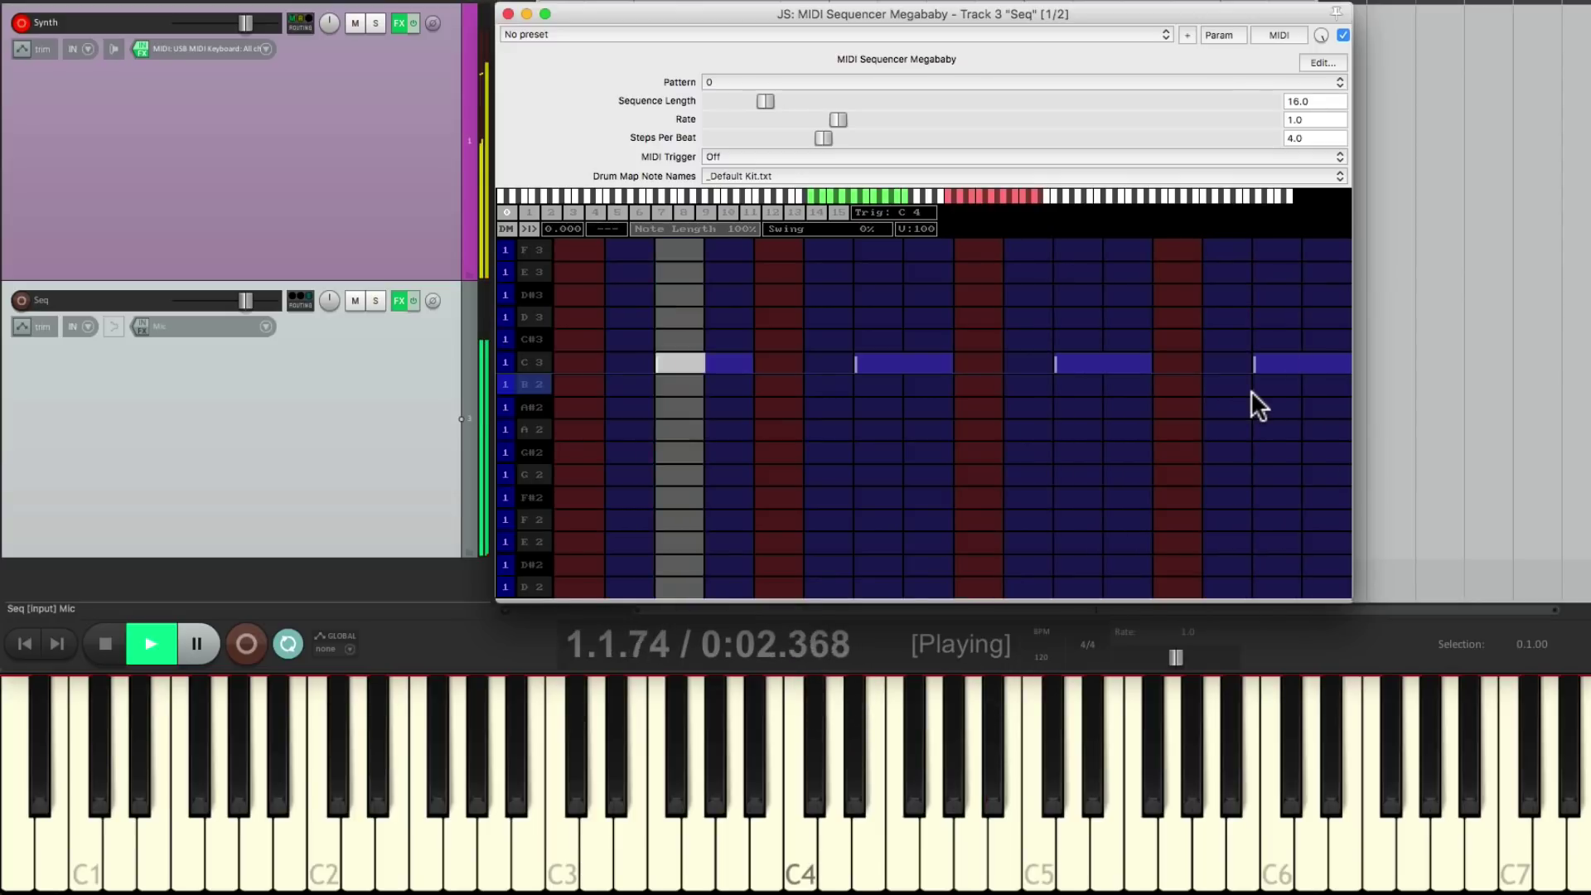
pyautogui.press('space')
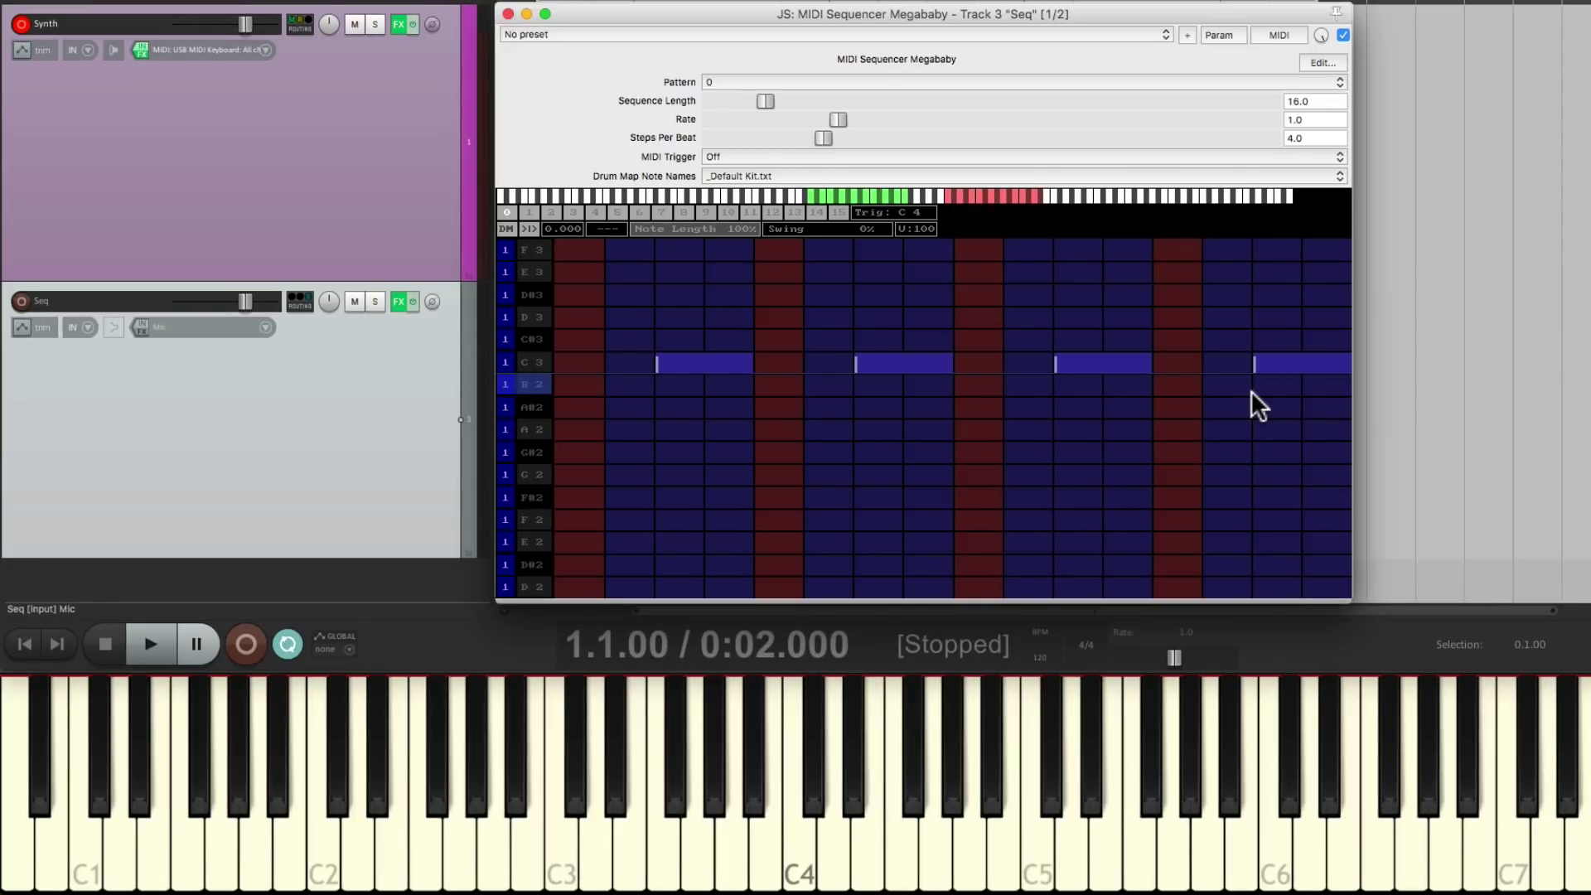
# Rewrite the C3 row as two-step notes starting on steps 1, 4, 7, 10 and 13, then audition it.
pyautogui.moveTo(677, 365); pyautogui.dragTo(1190, 362)
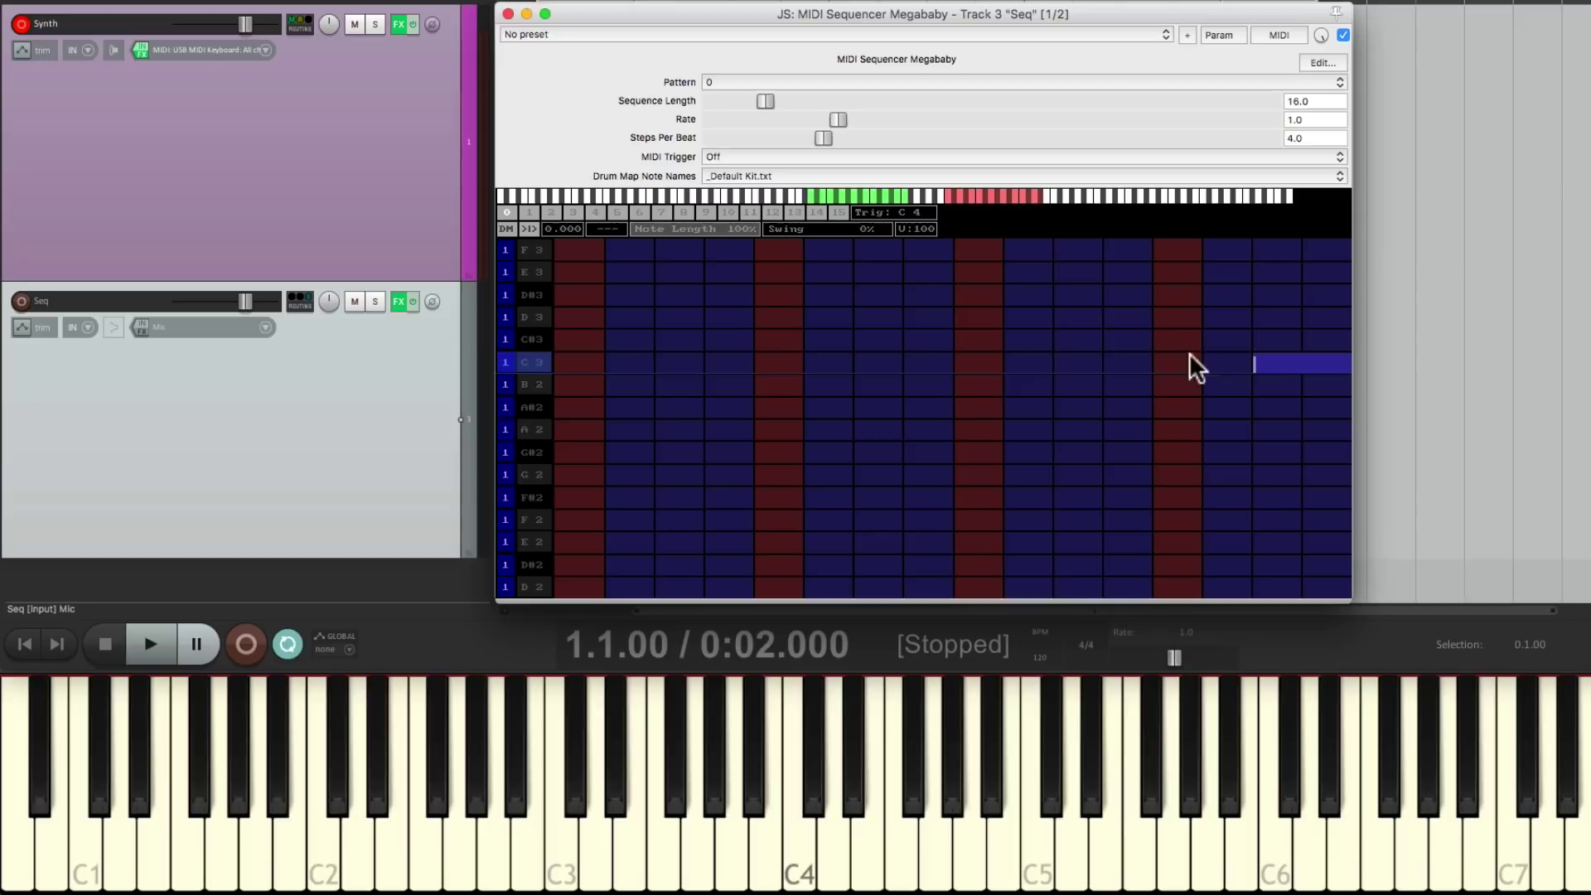
pyautogui.click(1301, 363)
pyautogui.click(582, 366)
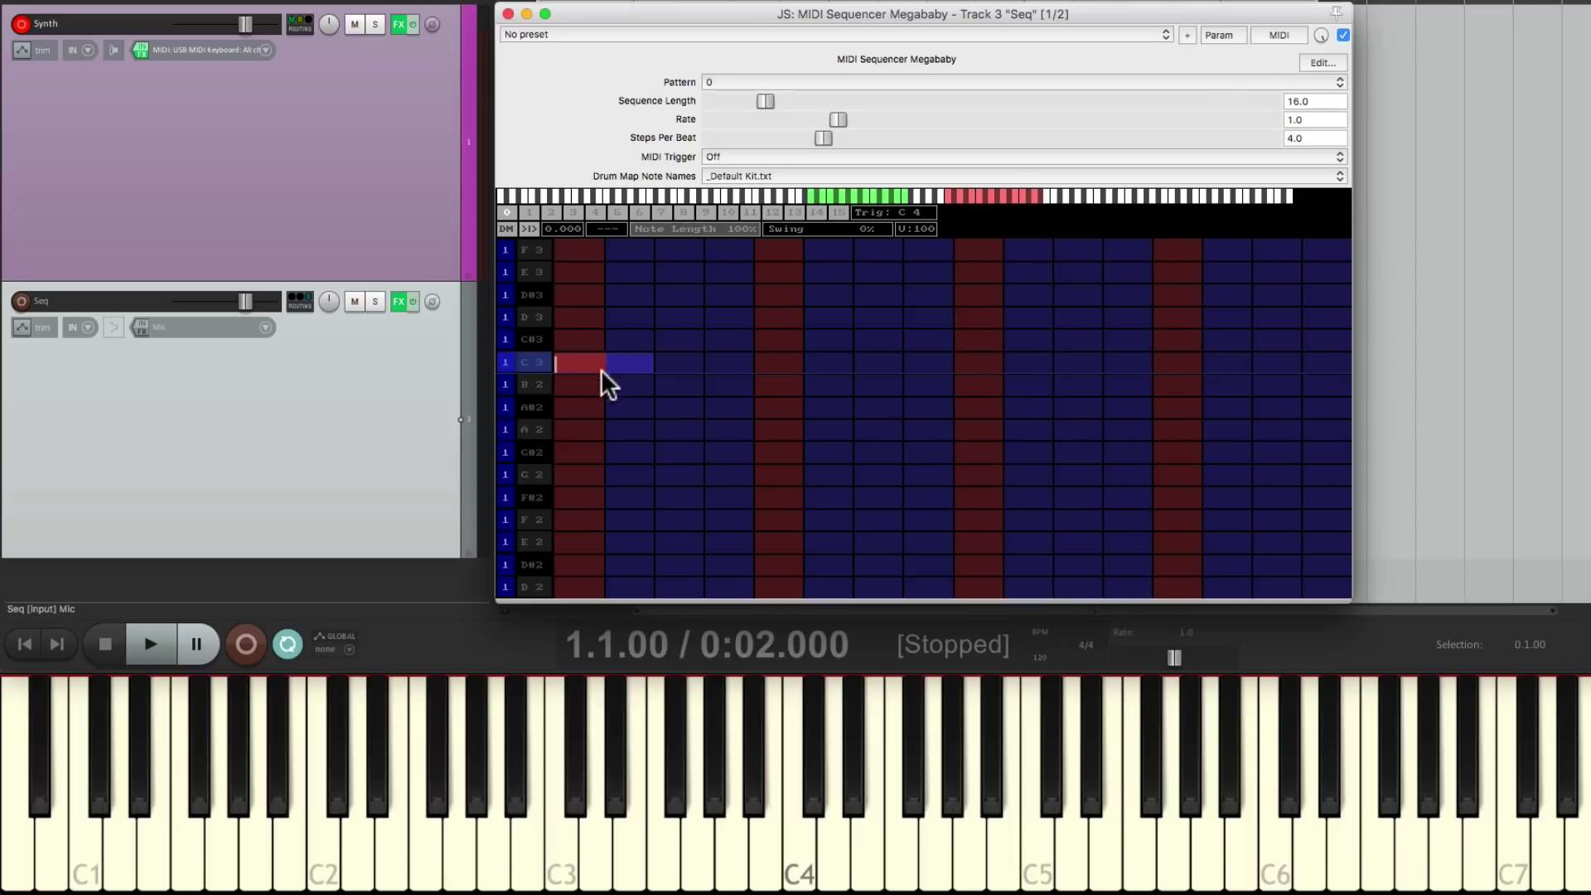
pyautogui.click(742, 363)
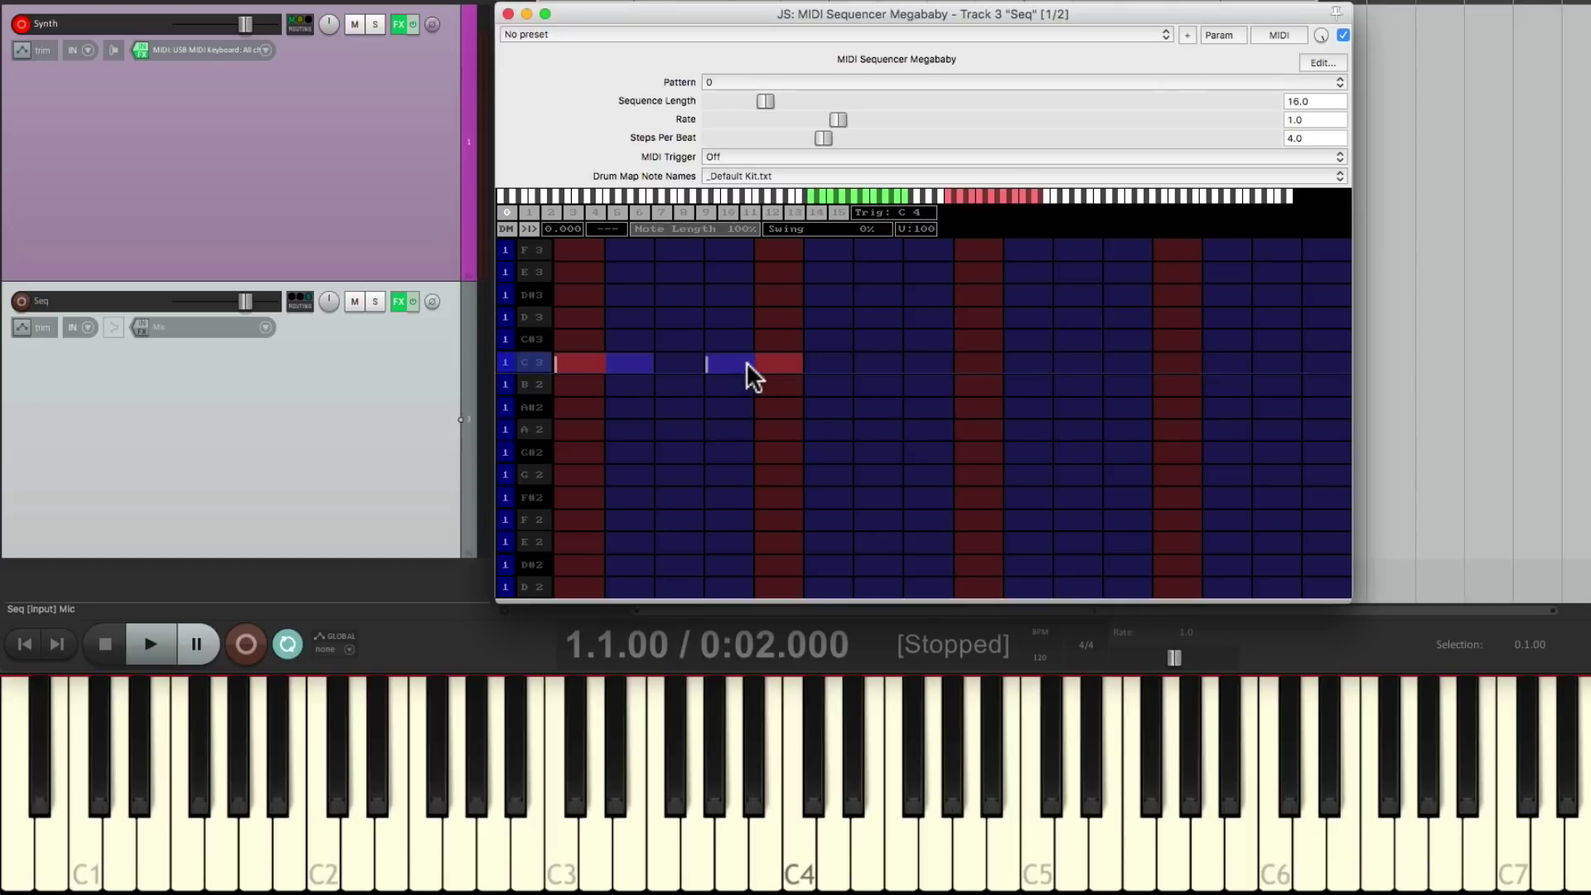
pyautogui.click(879, 363)
pyautogui.click(1031, 363)
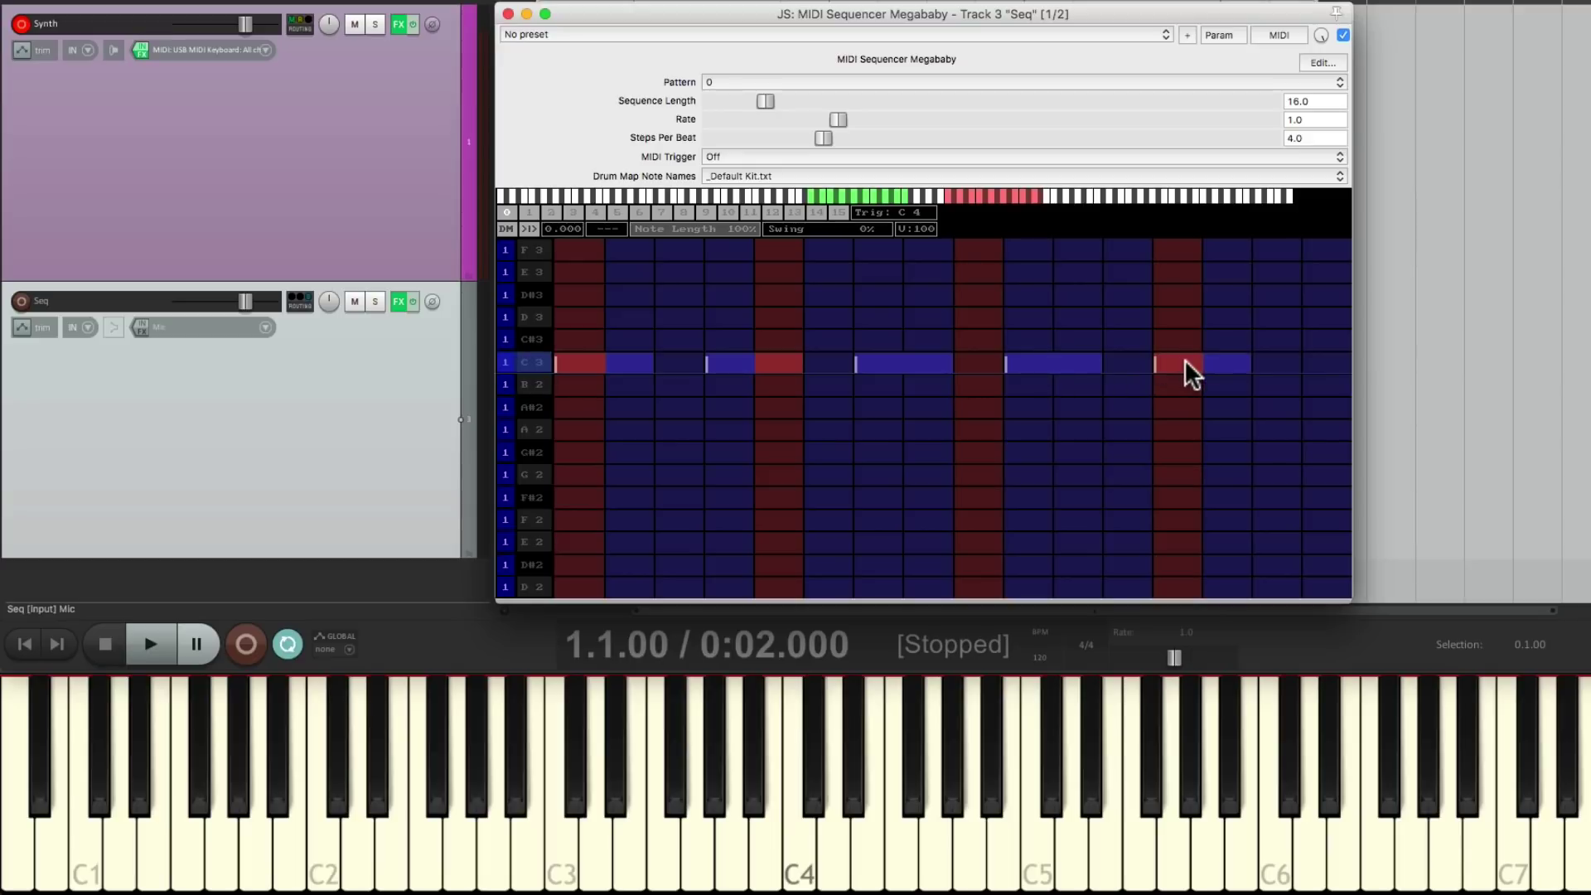
pyautogui.press('space')
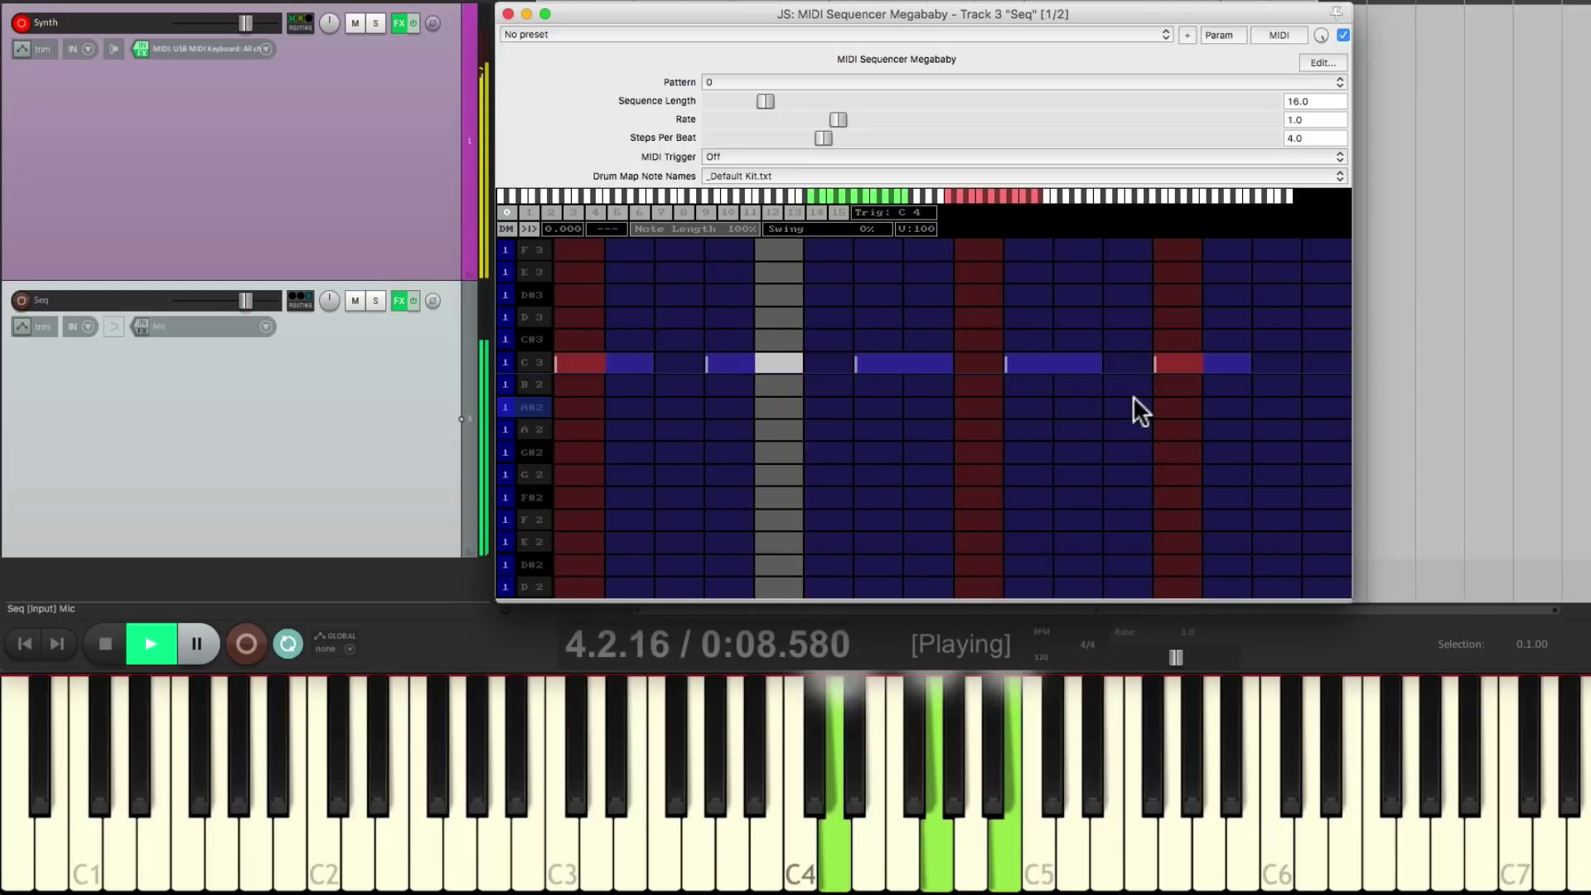
pyautogui.press('space')
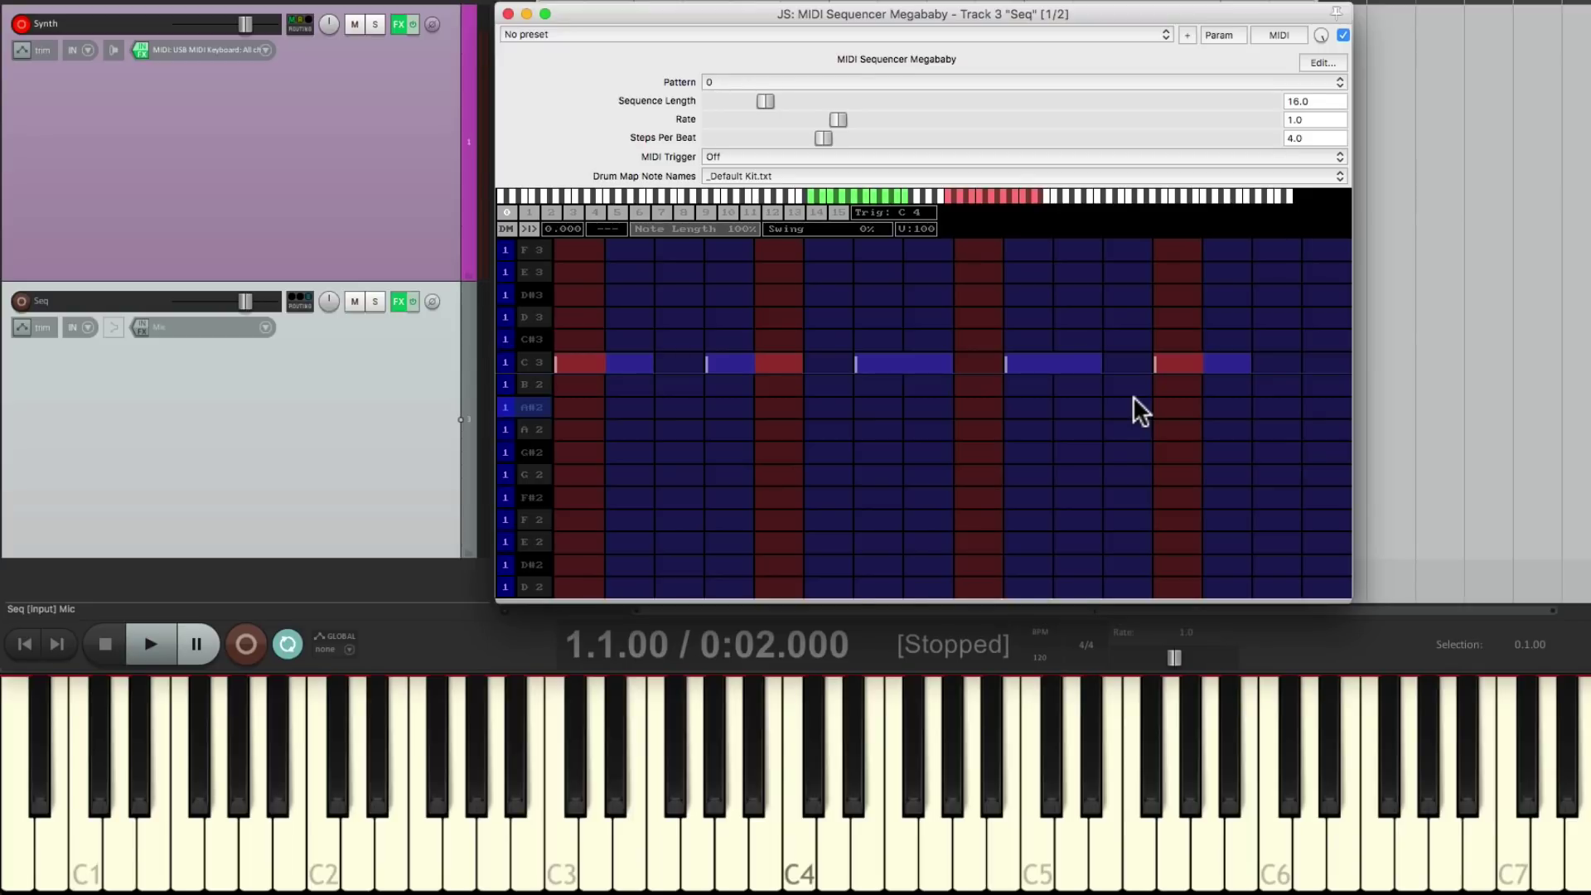
# Repaint the C3 row across steps 1–13 into a denser syncopated rhythm and play it back.
pyautogui.moveTo(575, 362); pyautogui.dragTo(1199, 365)
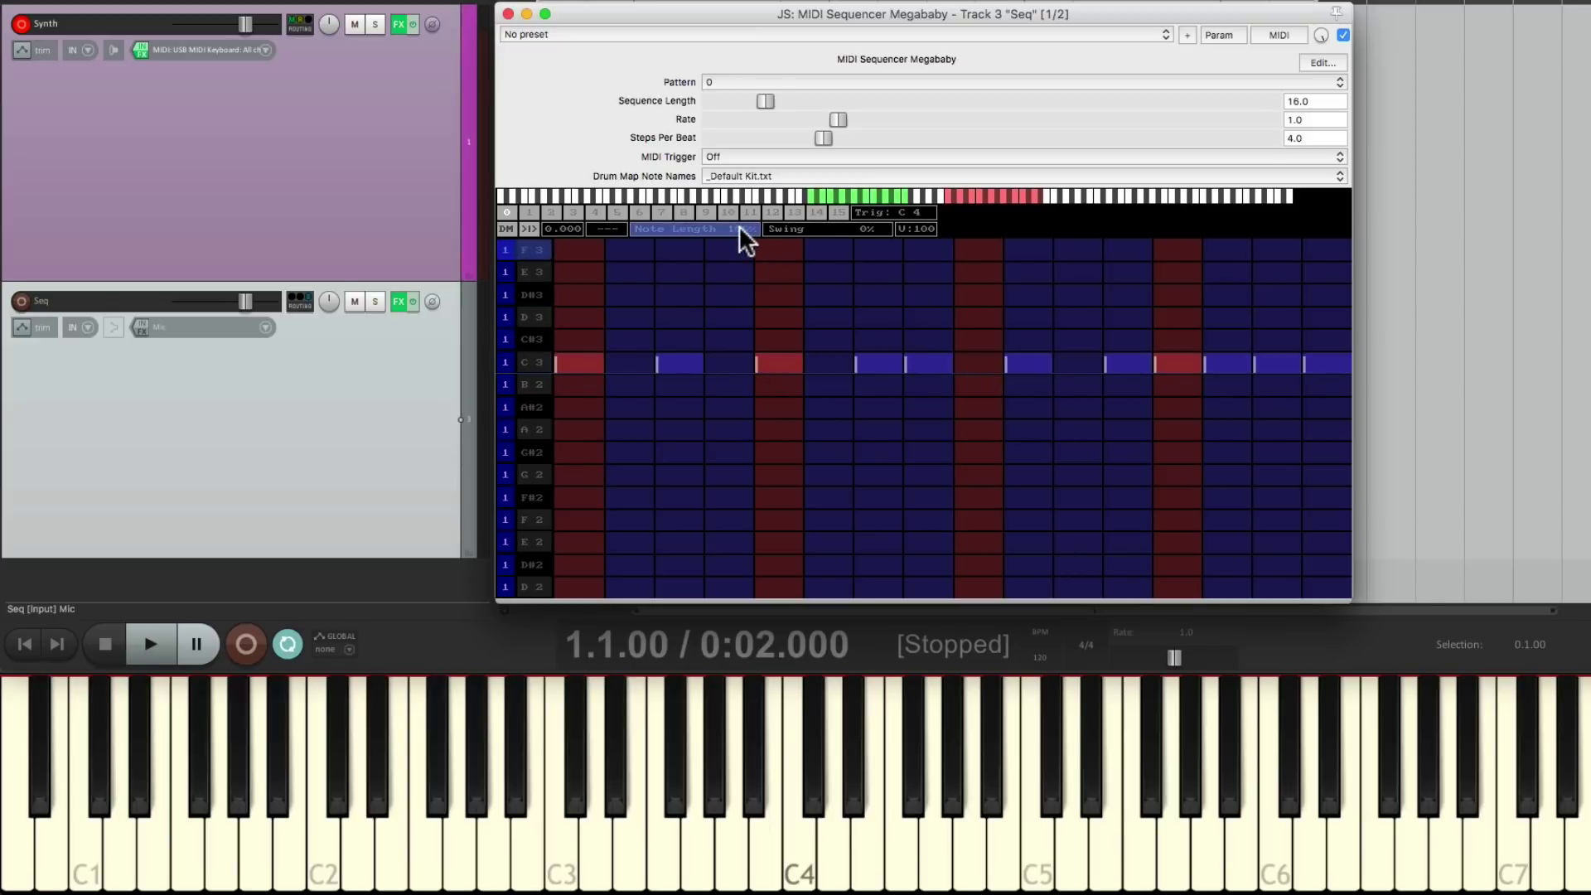
pyautogui.press('space')
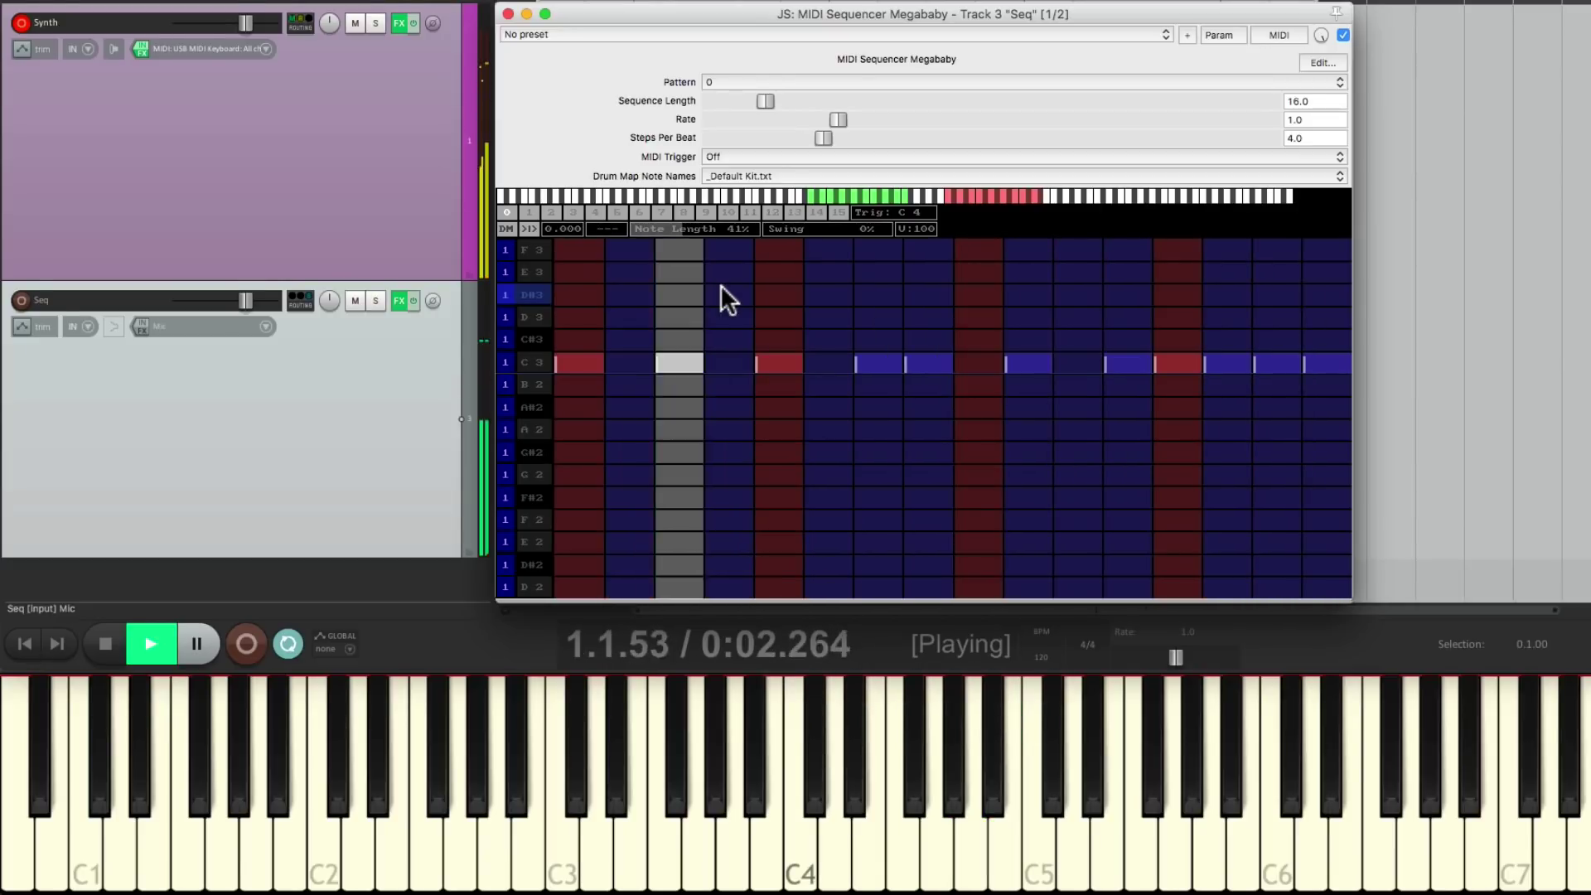
pyautogui.press('space')
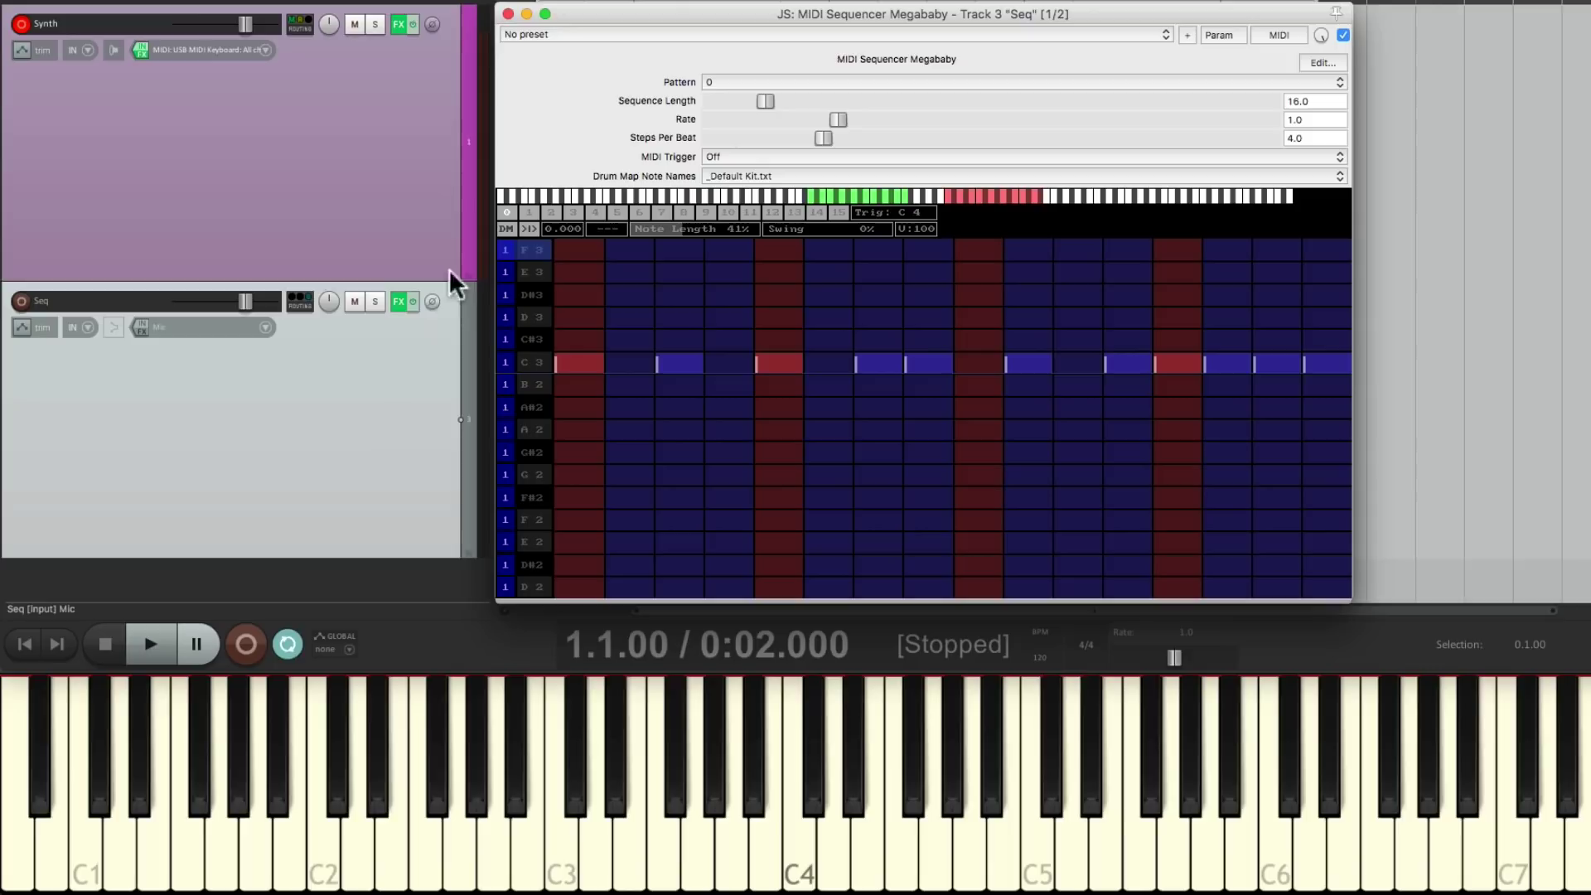
# Save the Seq track as a track template named 'Seq Trigger Track'.
pyautogui.rightClick(361, 392)
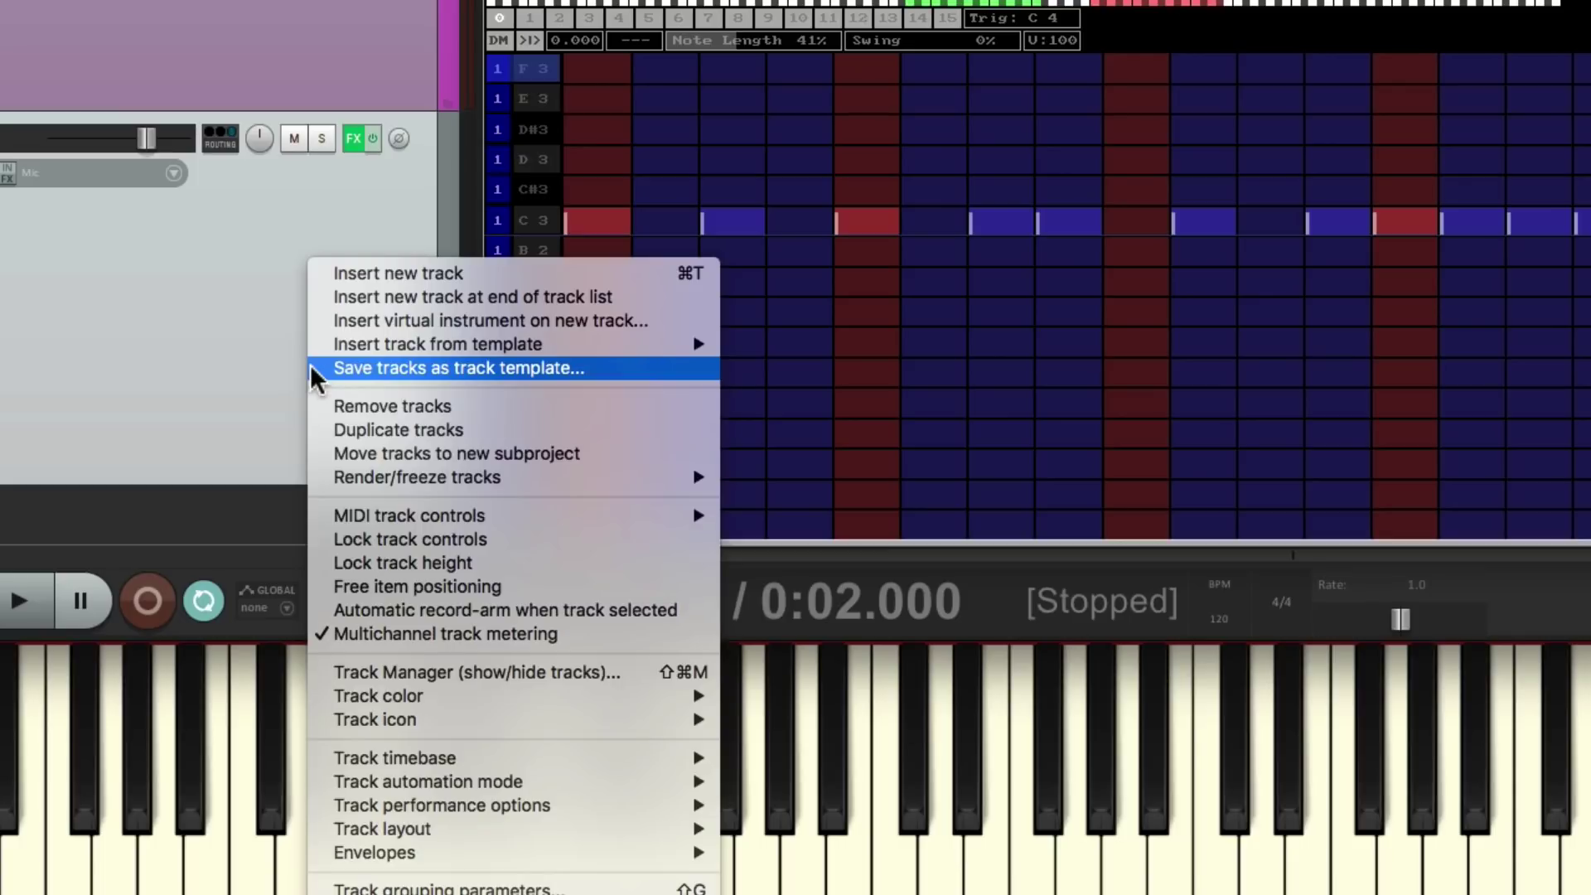
pyautogui.click(312, 367)
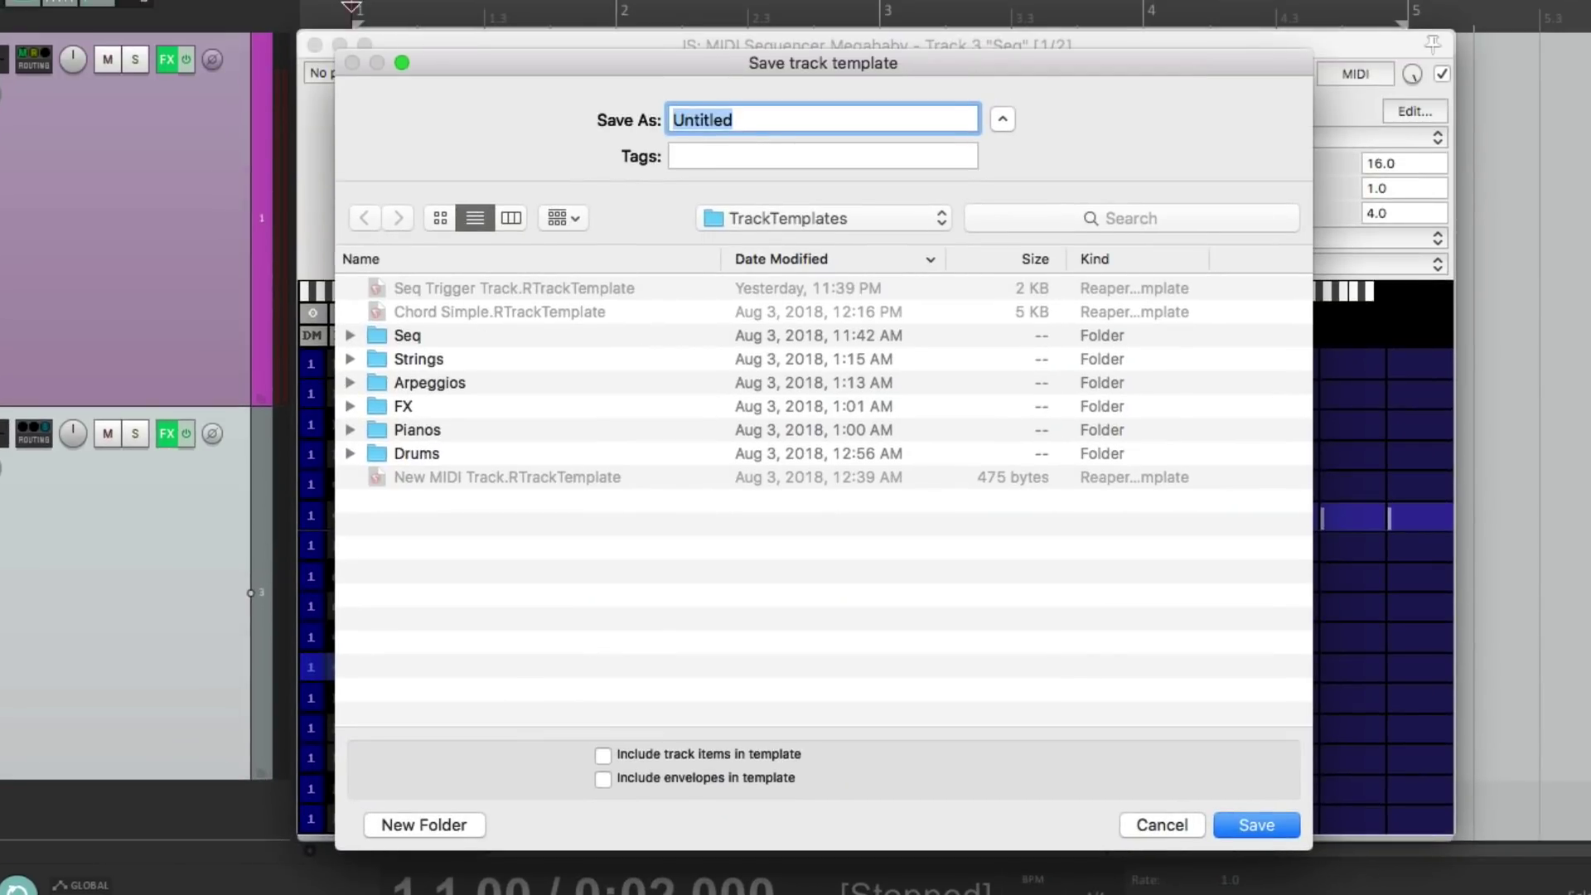
pyautogui.write('Seq')
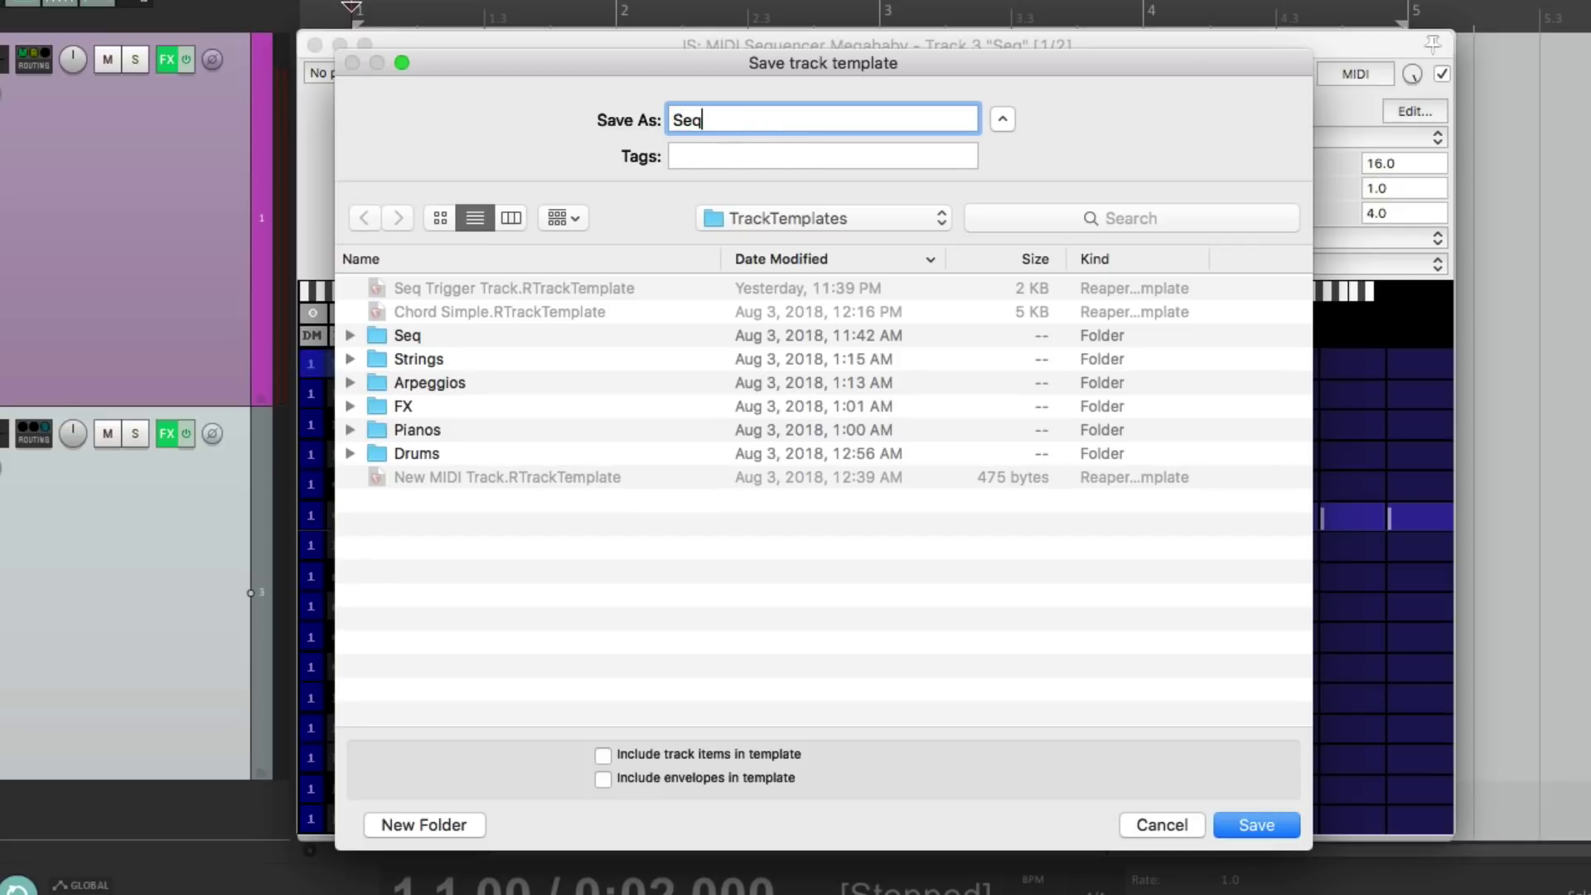
pyautogui.write(' Trigger Track')
pyautogui.press('Return')
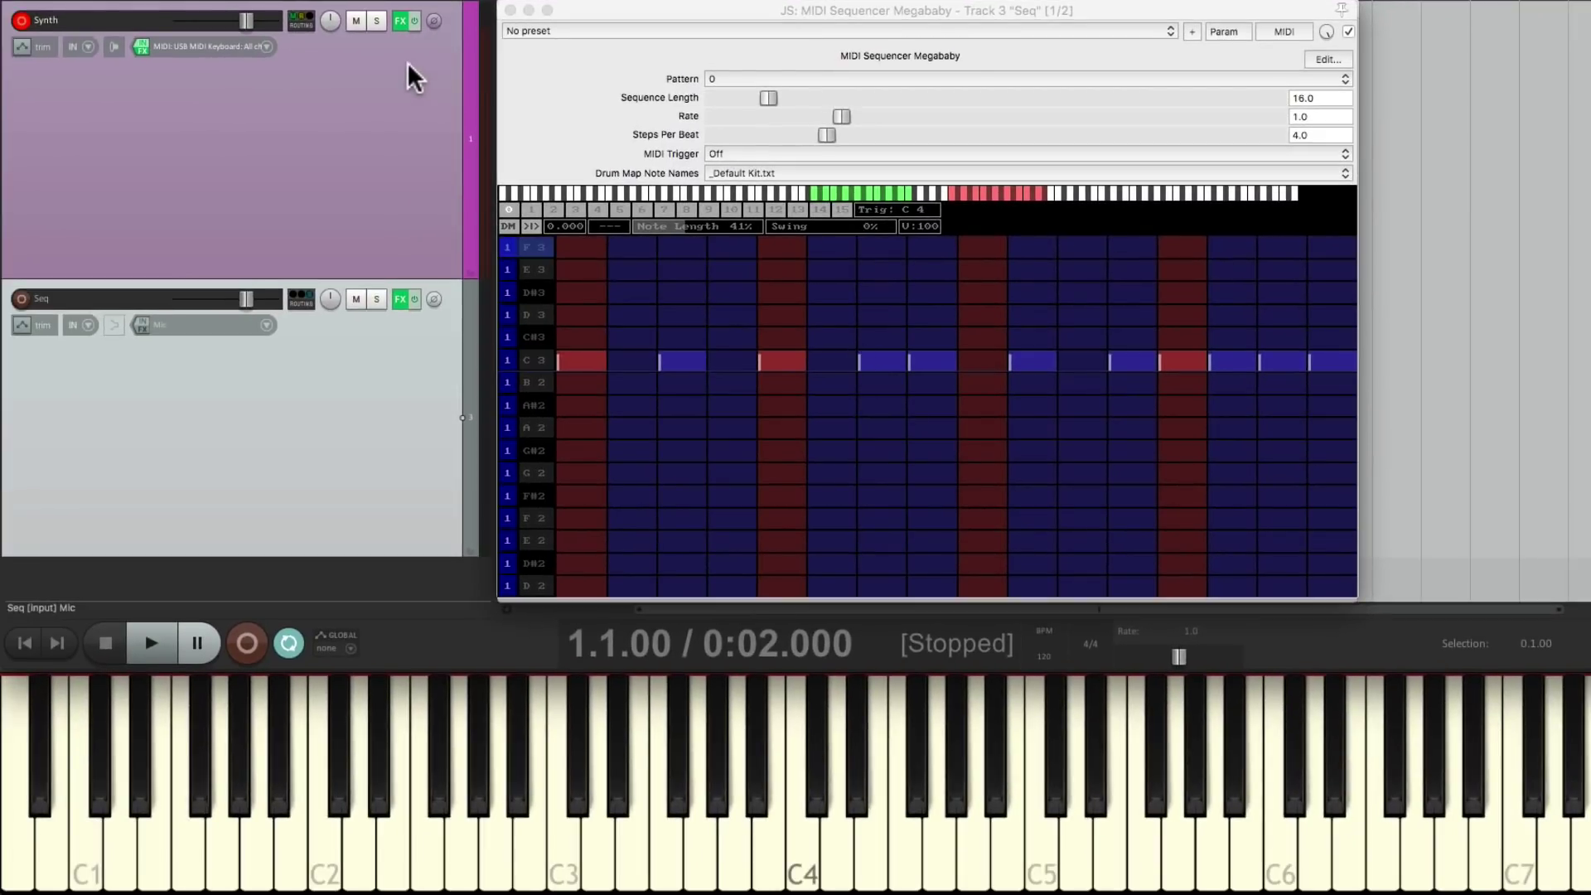
# Save the Synth track's ReaGate effect as an FX chain named 'Triggered Gate'.
pyautogui.click(401, 19)
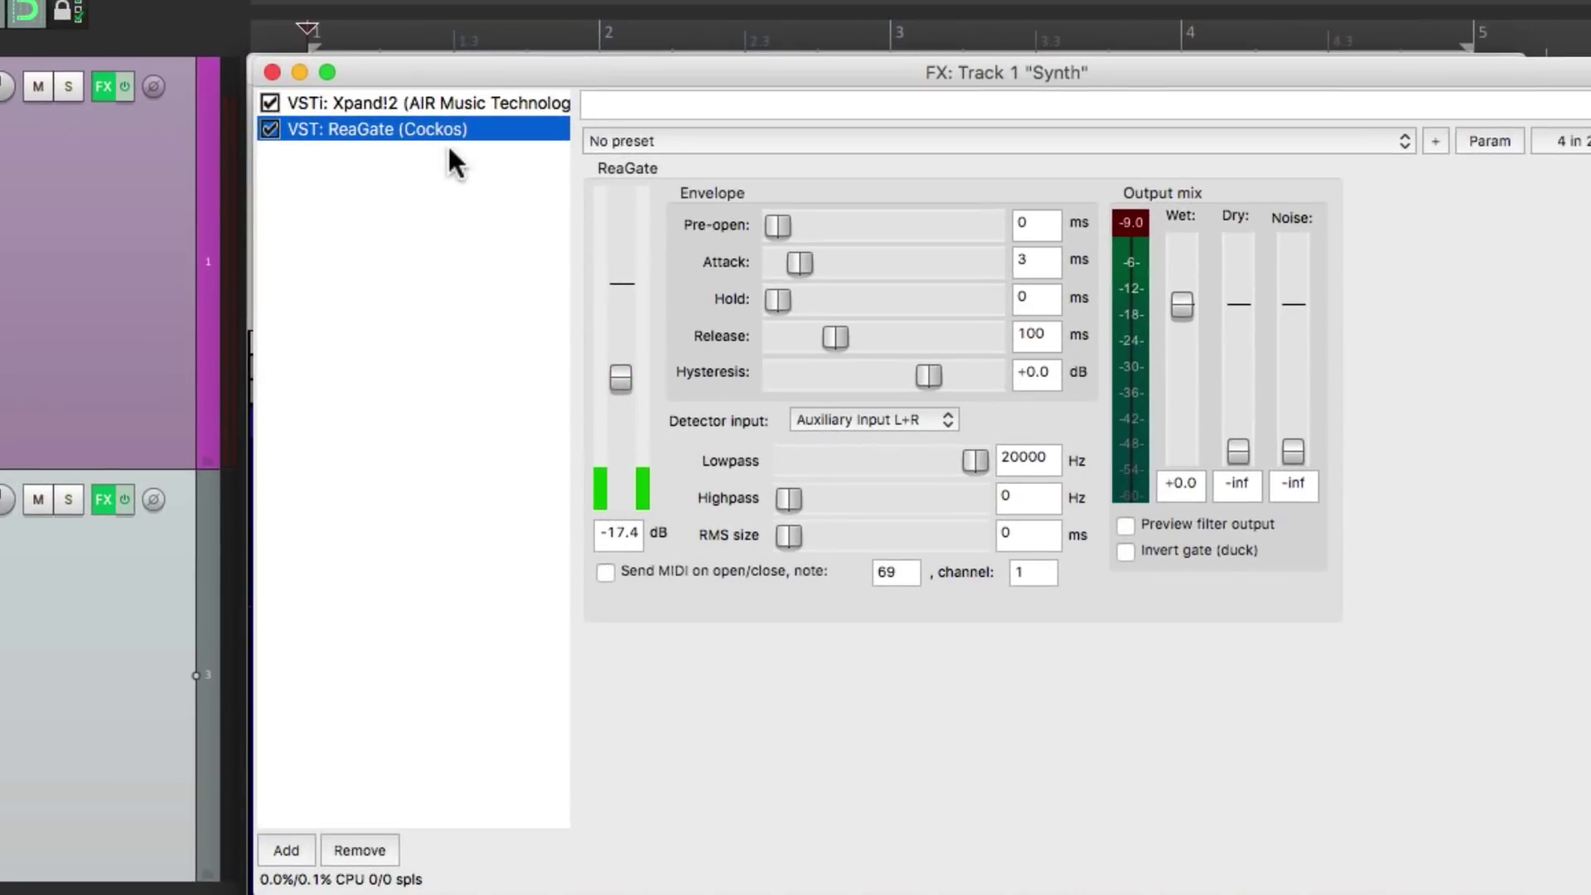
pyautogui.rightClick(359, 126)
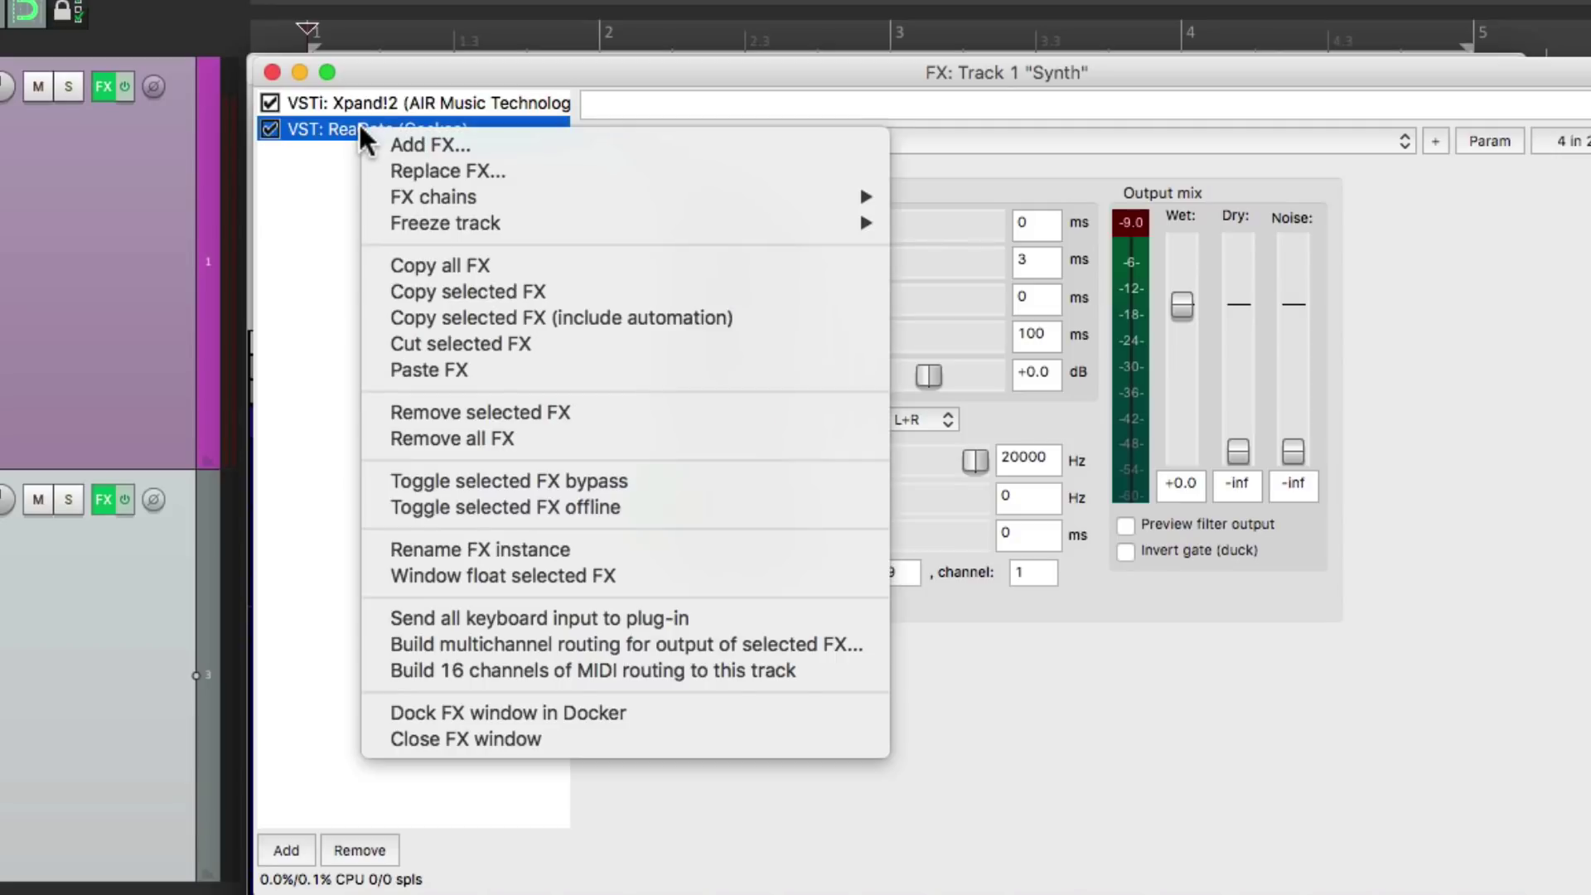
pyautogui.moveTo(388, 197)
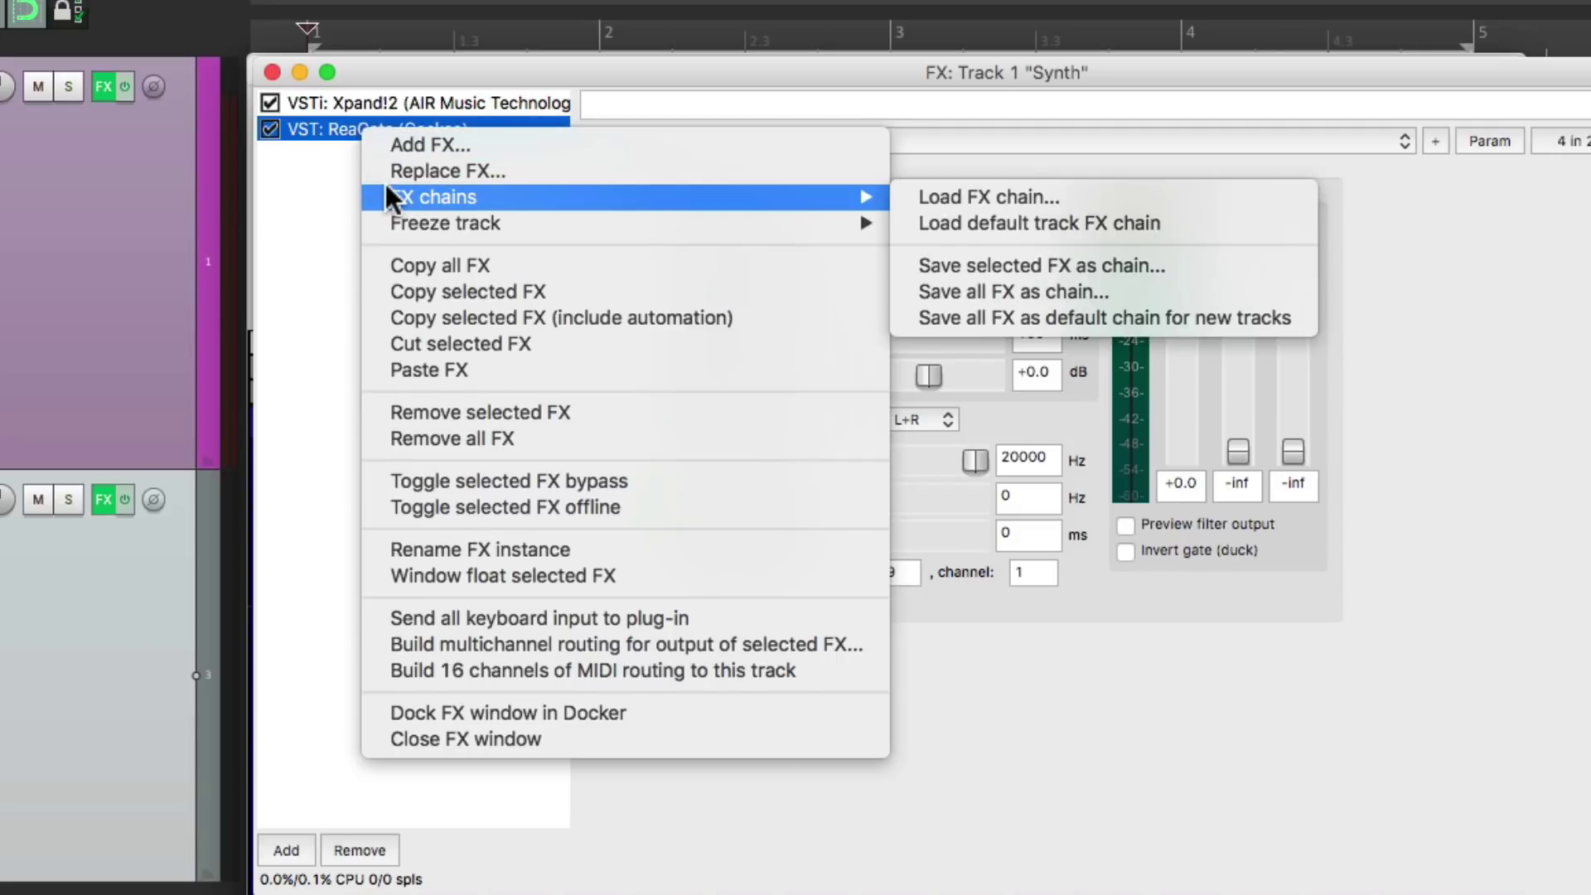
pyautogui.click(903, 263)
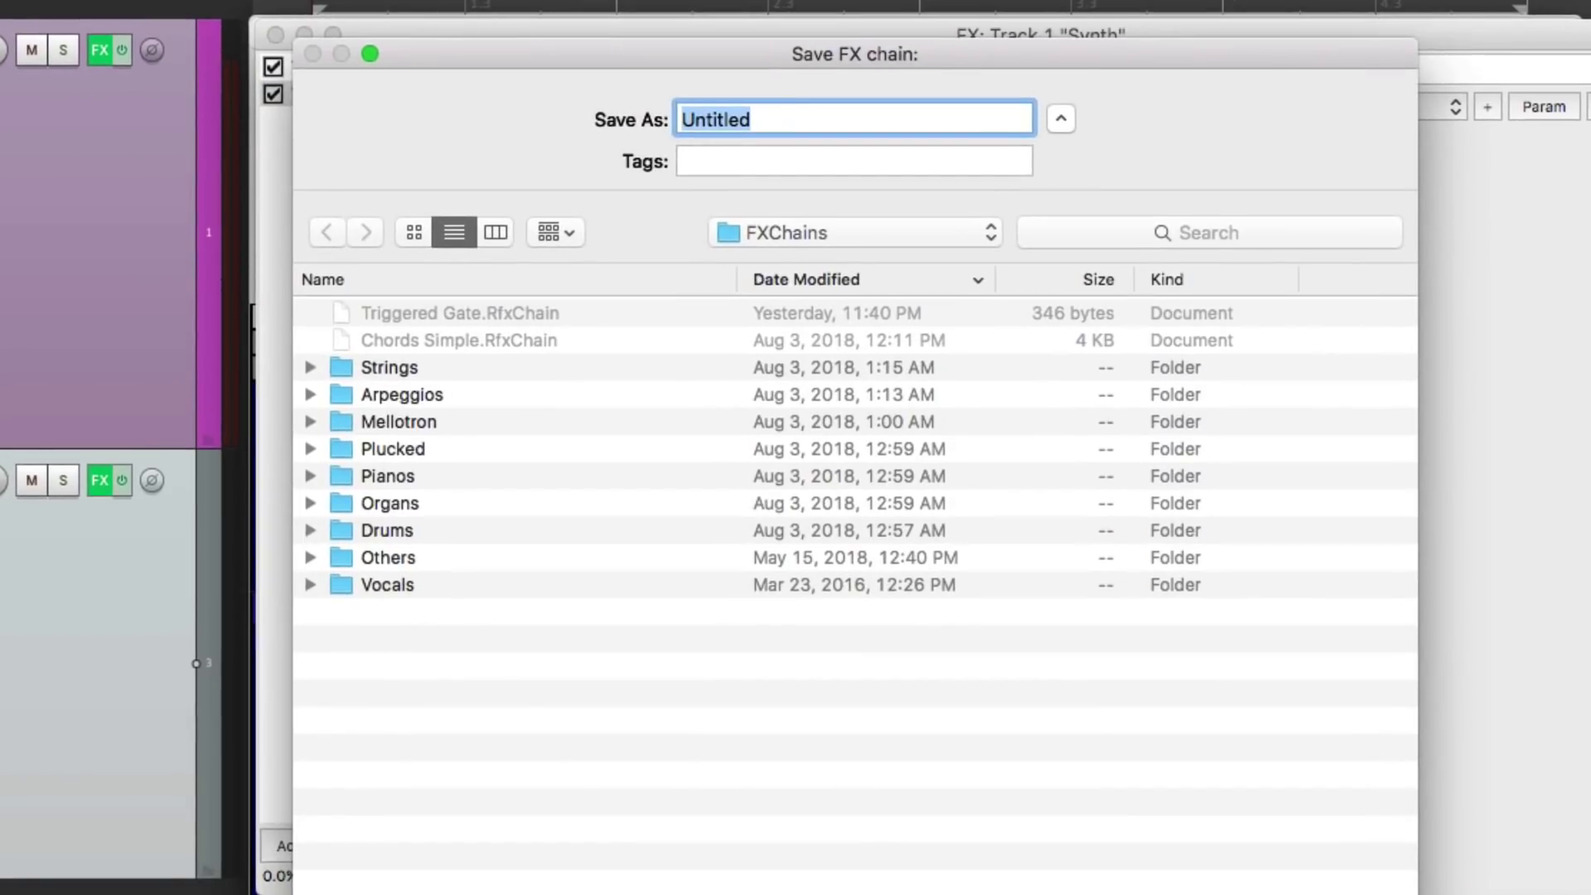
pyautogui.write('Triggered Gate')
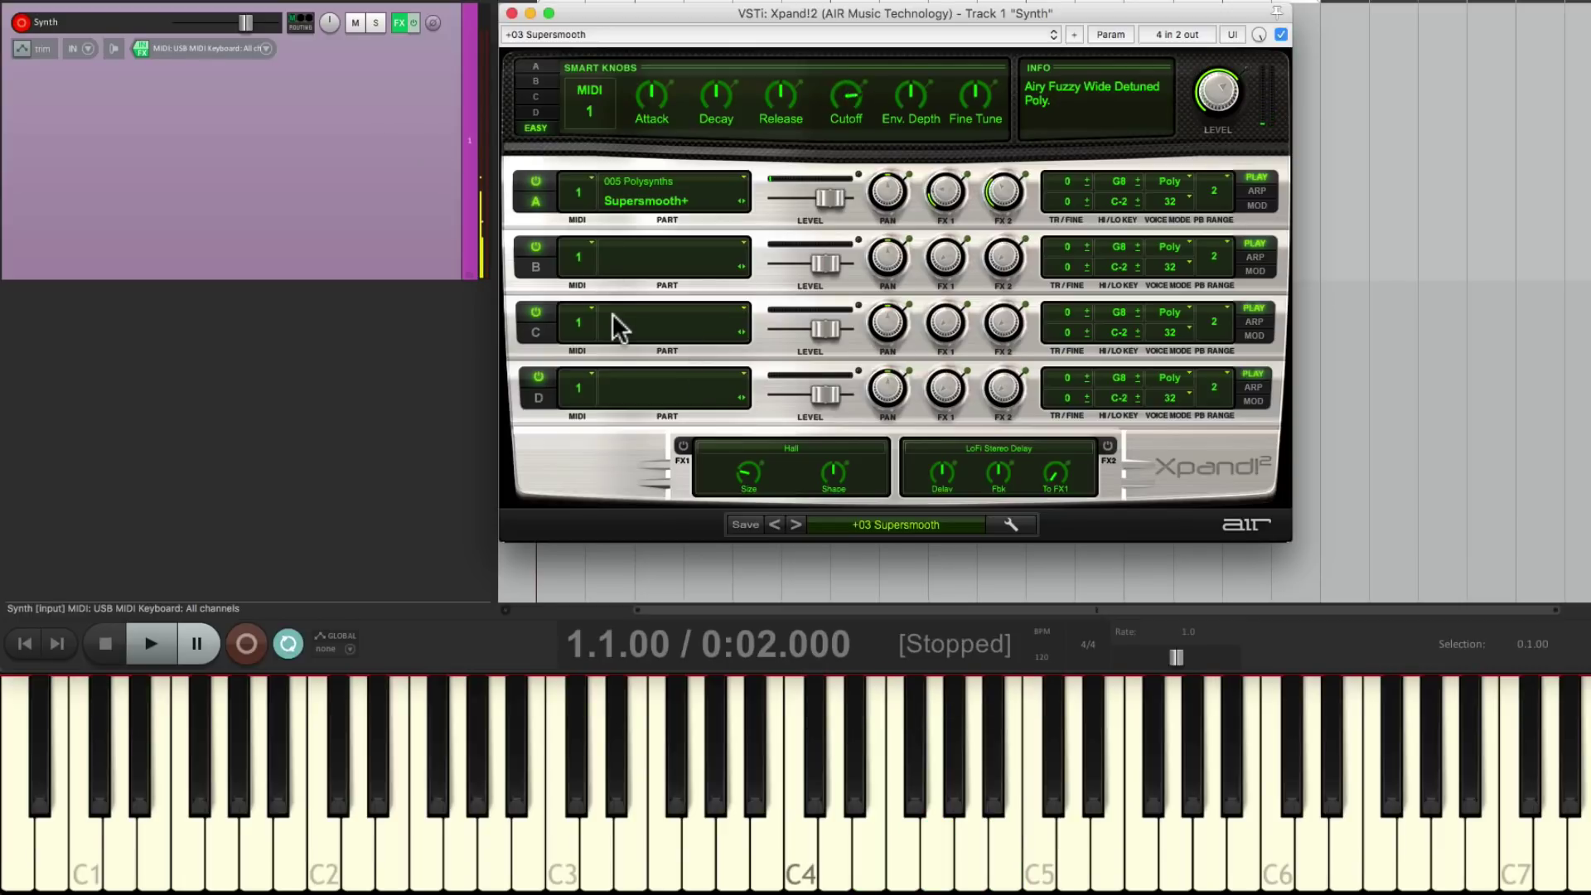
# Insert a Seq track below Synth from the 'Seq Trigger Track' template.
pyautogui.rightClick(366, 374)
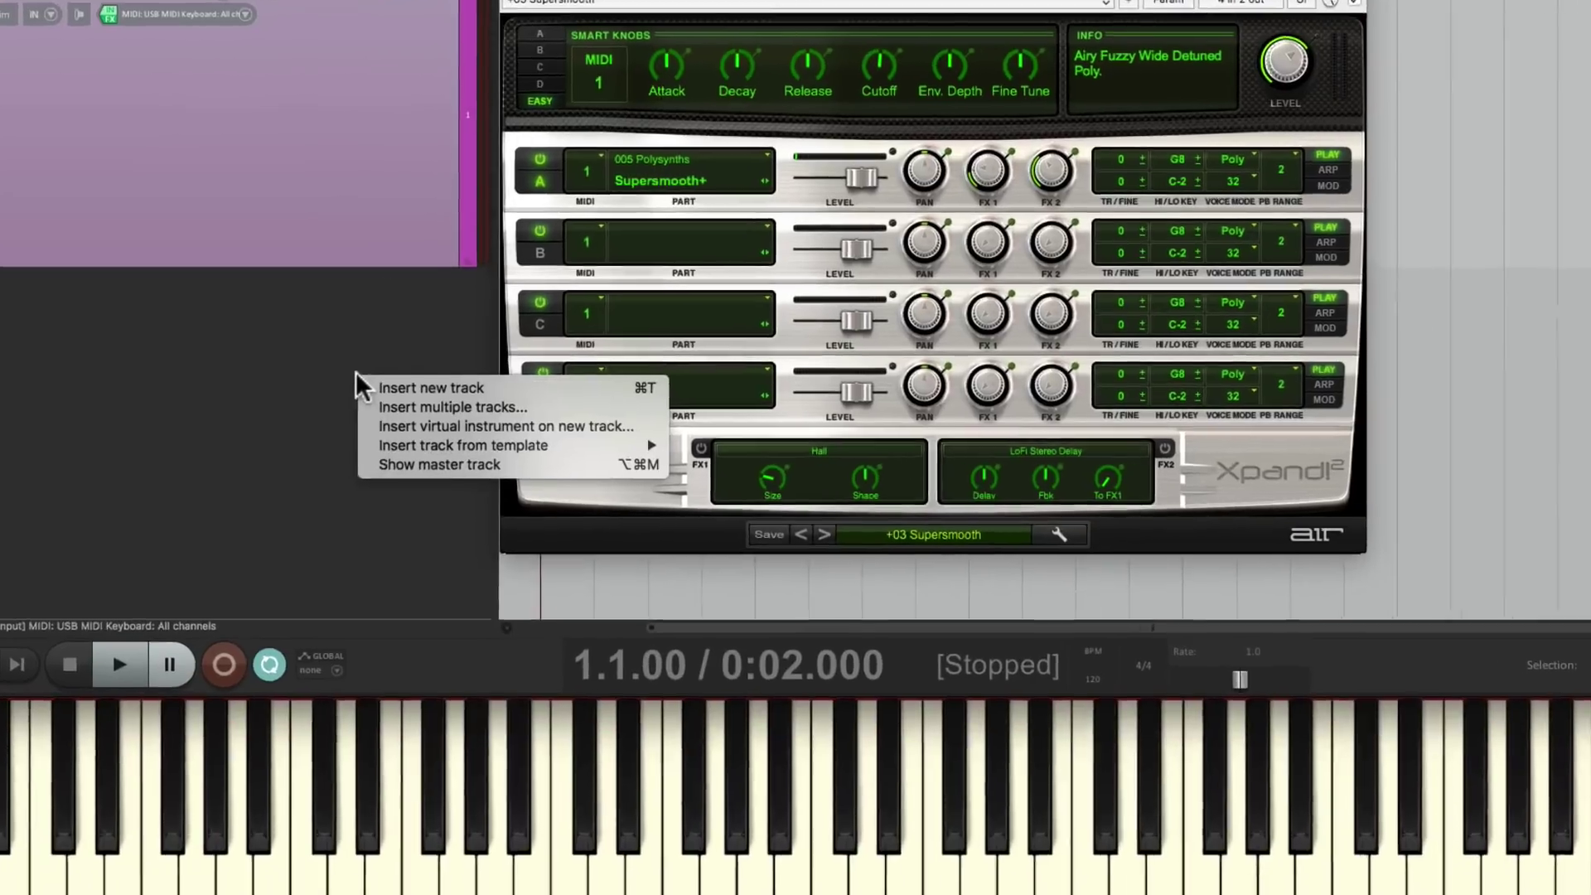
pyautogui.moveTo(381, 440)
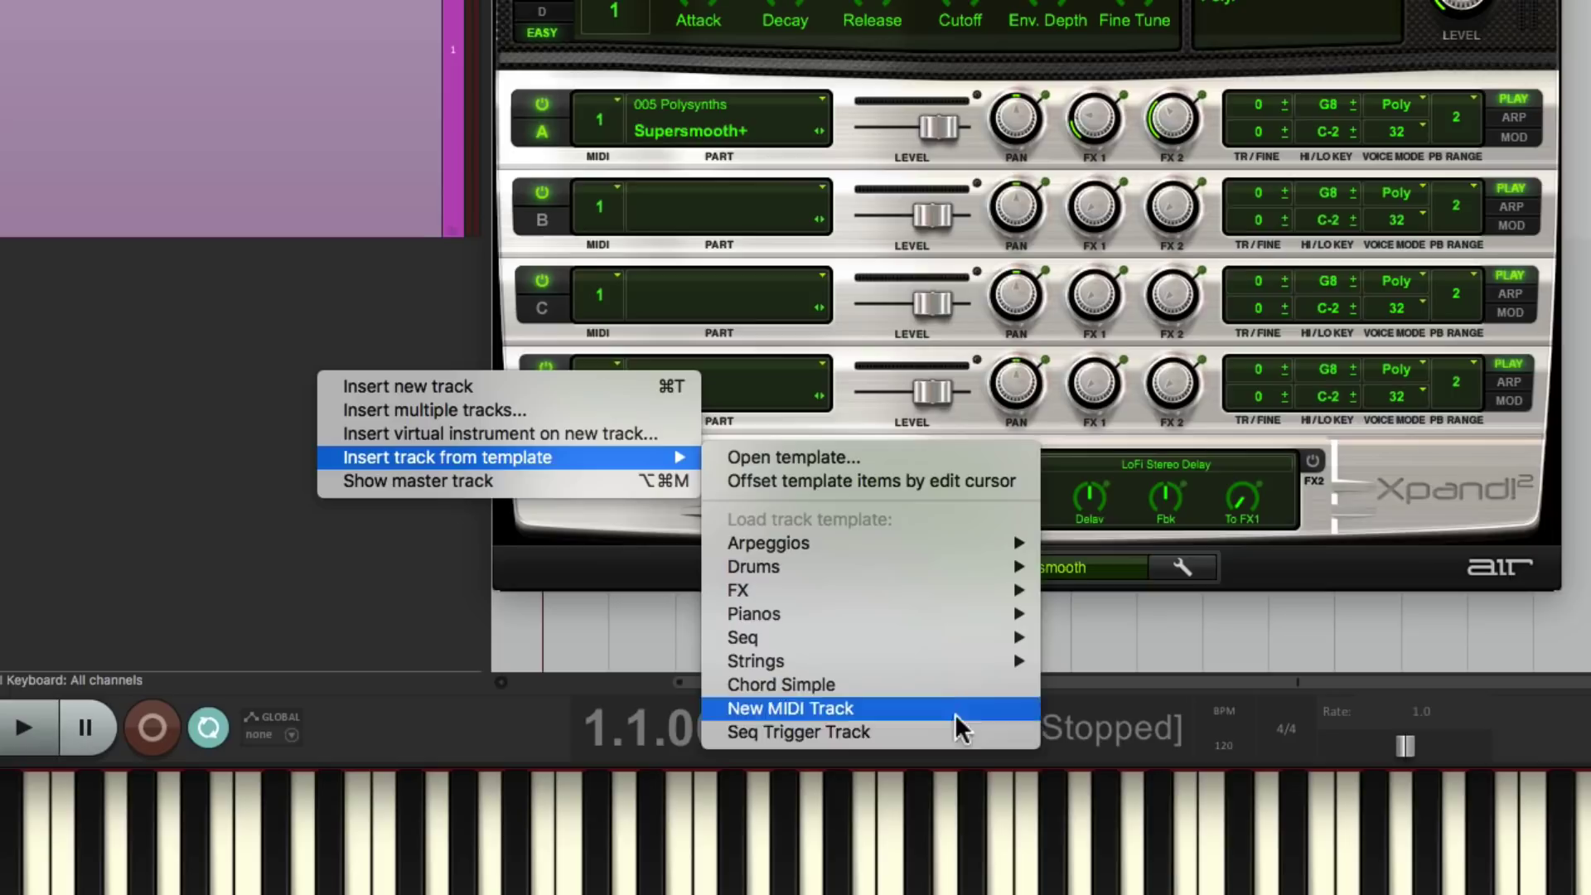
pyautogui.click(947, 738)
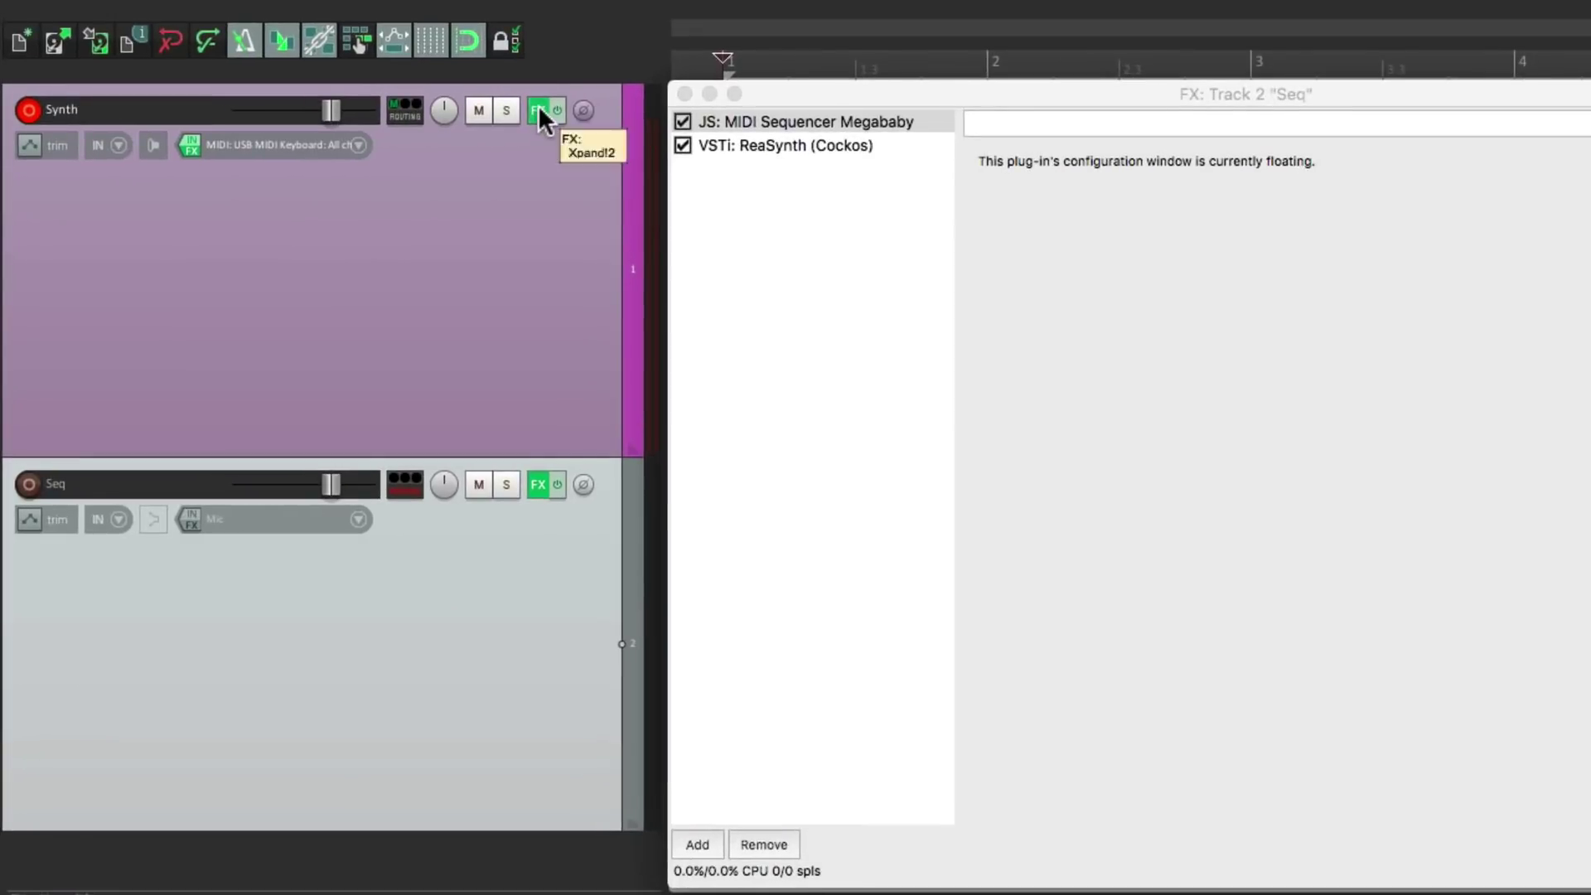
# Load the Triggered Gate FX chain onto the Synth track.
pyautogui.click(538, 110)
pyautogui.rightClick(539, 110)
pyautogui.moveTo(543, 203)
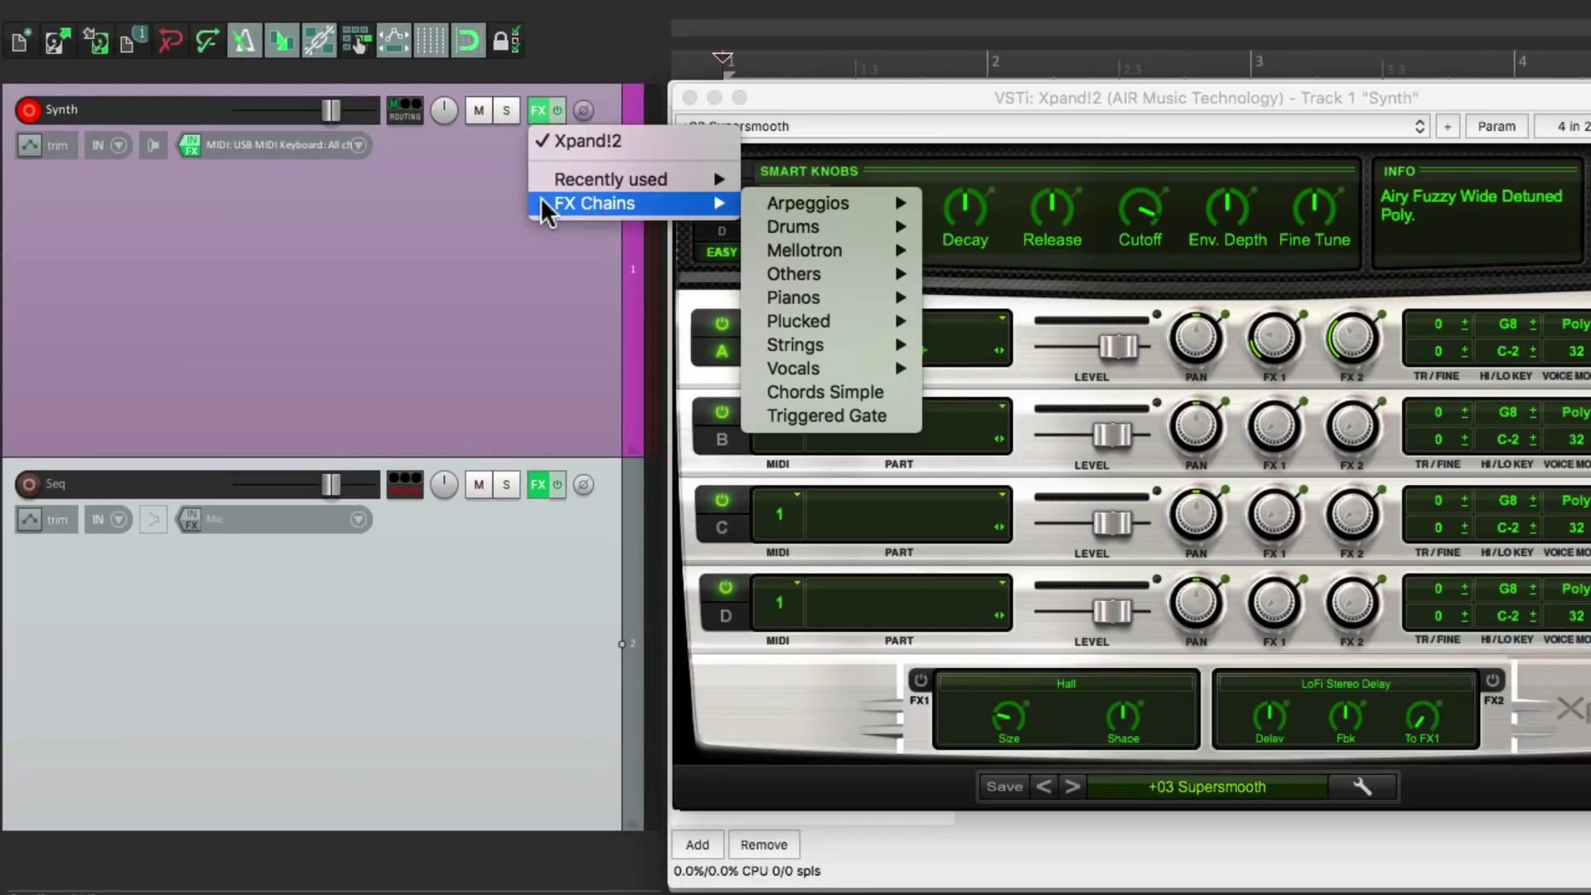
pyautogui.click(794, 420)
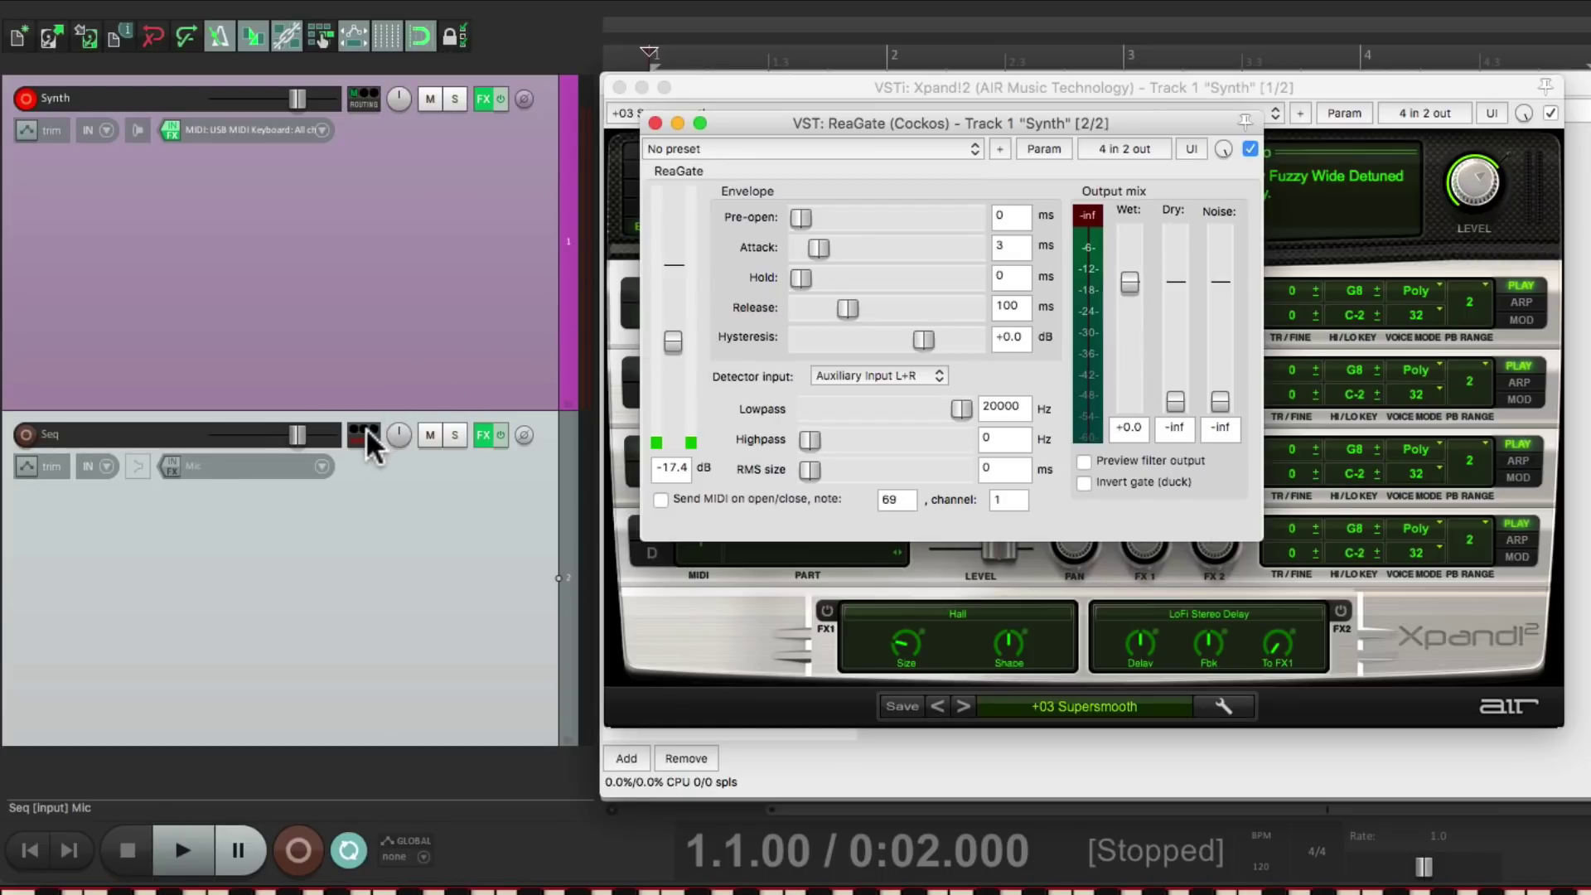
# Send Seq's audio into Synth's ReaGate on channels 3/4, with the send's MIDI set to None.
pyautogui.moveTo(365, 435); pyautogui.dragTo(731, 296)
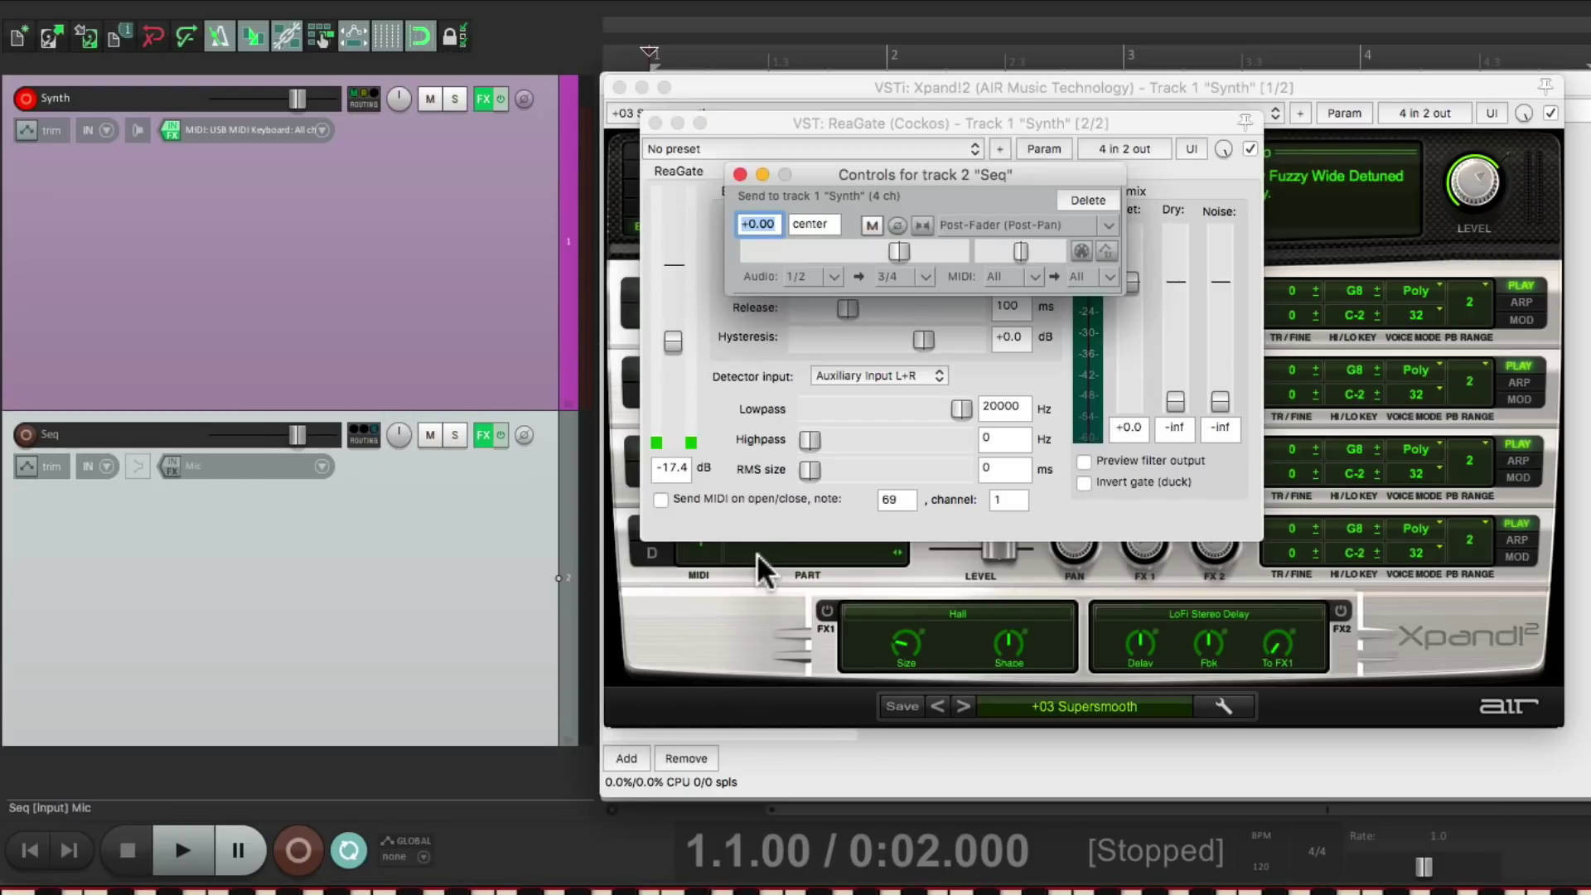
pyautogui.click(1035, 276)
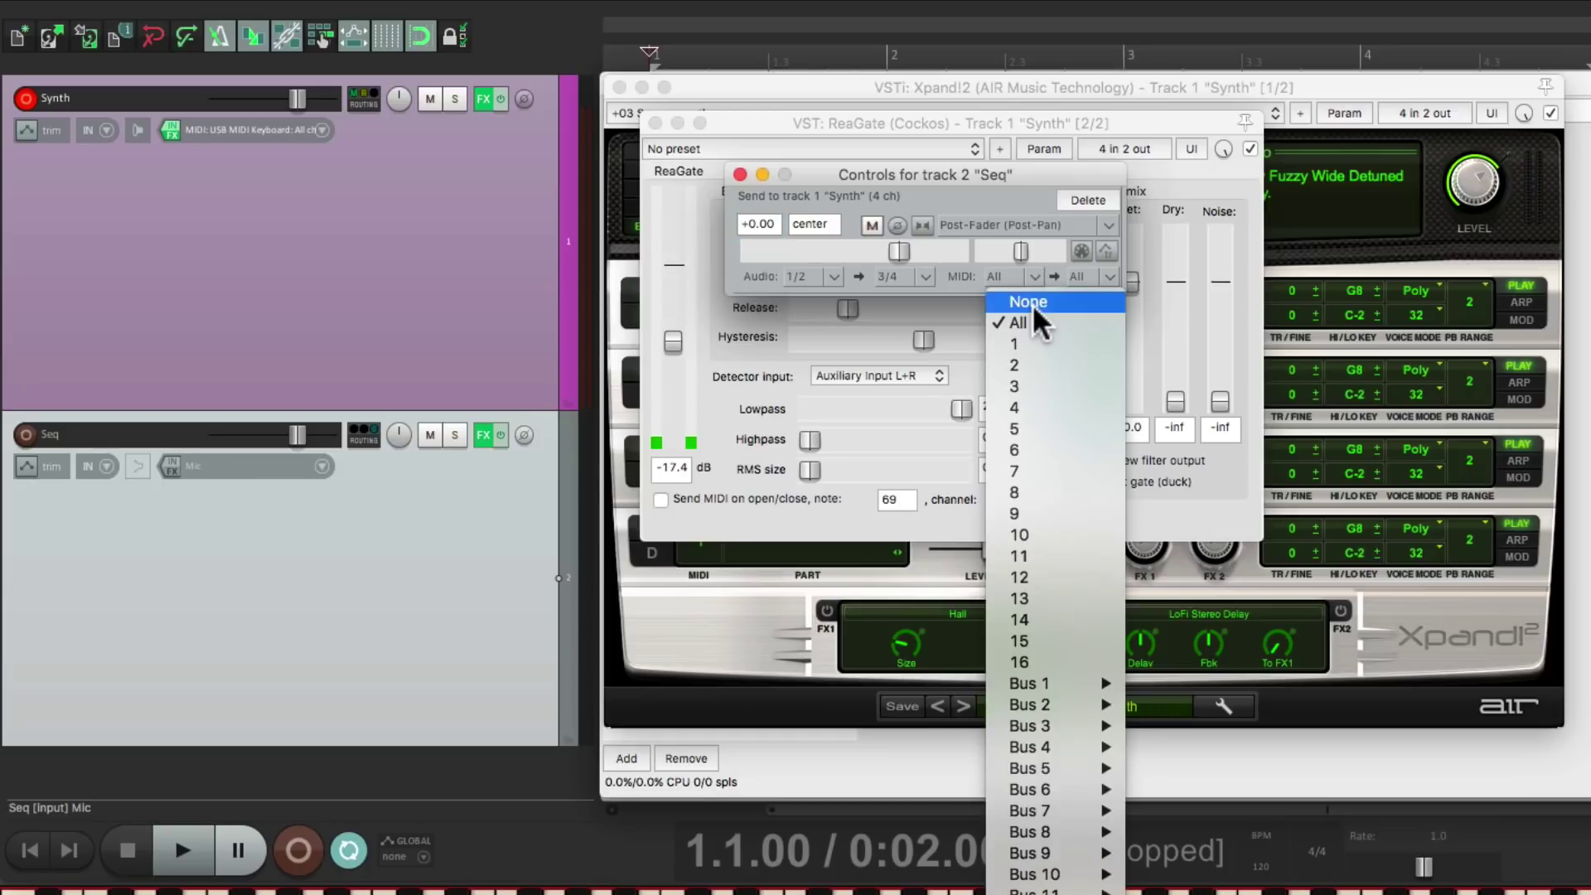
pyautogui.click(1026, 301)
pyautogui.click(740, 174)
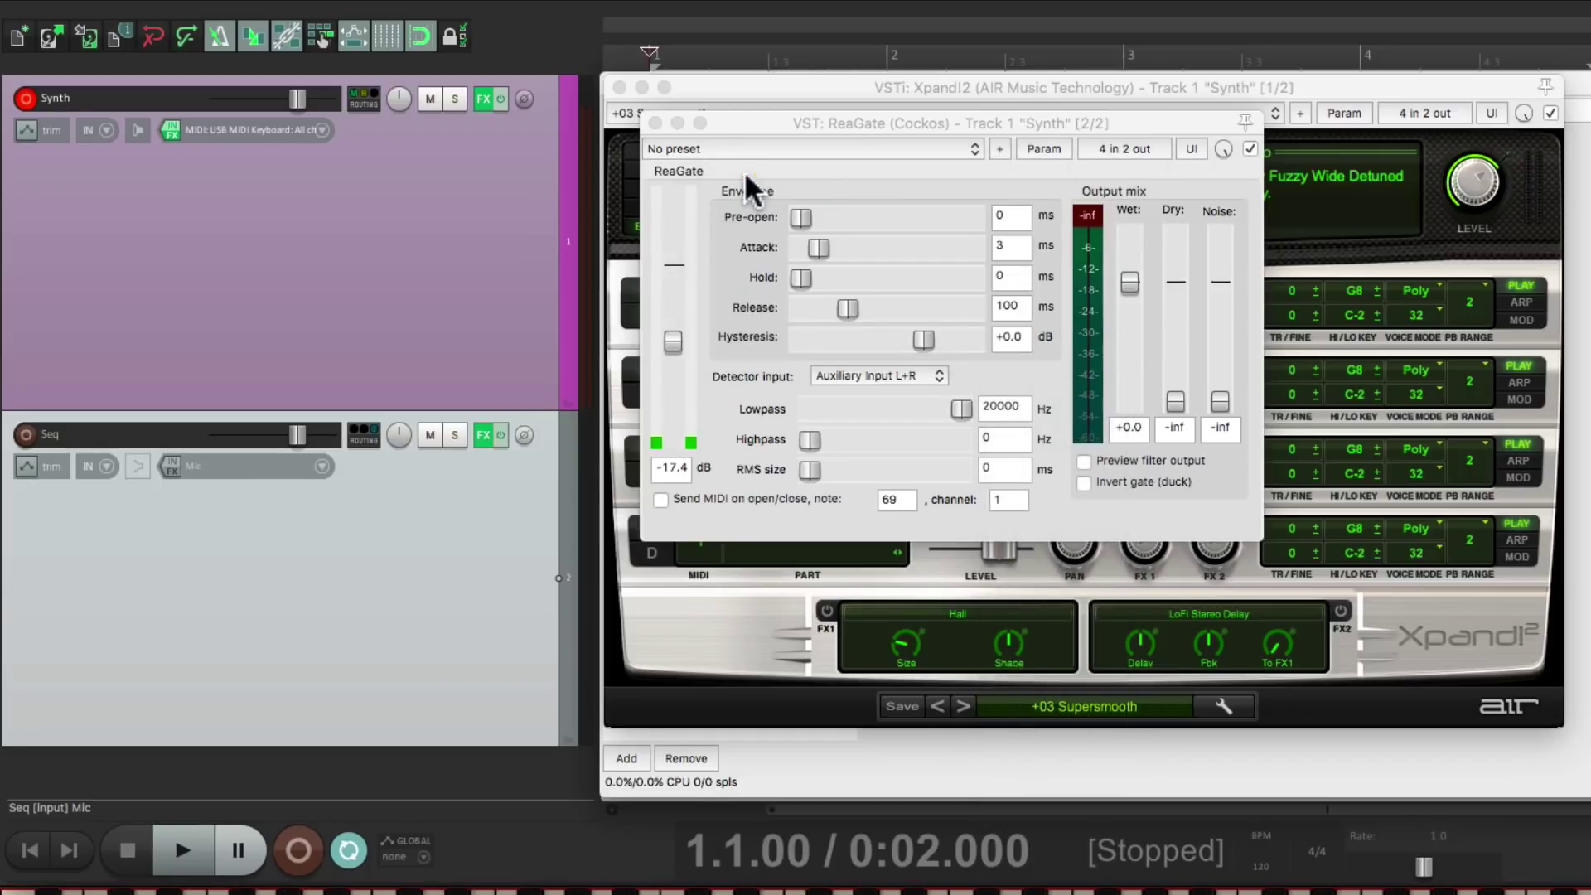
# Close the ReaGate and Xpand!2 windows and bring up the MIDI Sequencer Megababy editor.
pyautogui.click(654, 122)
pyautogui.click(619, 87)
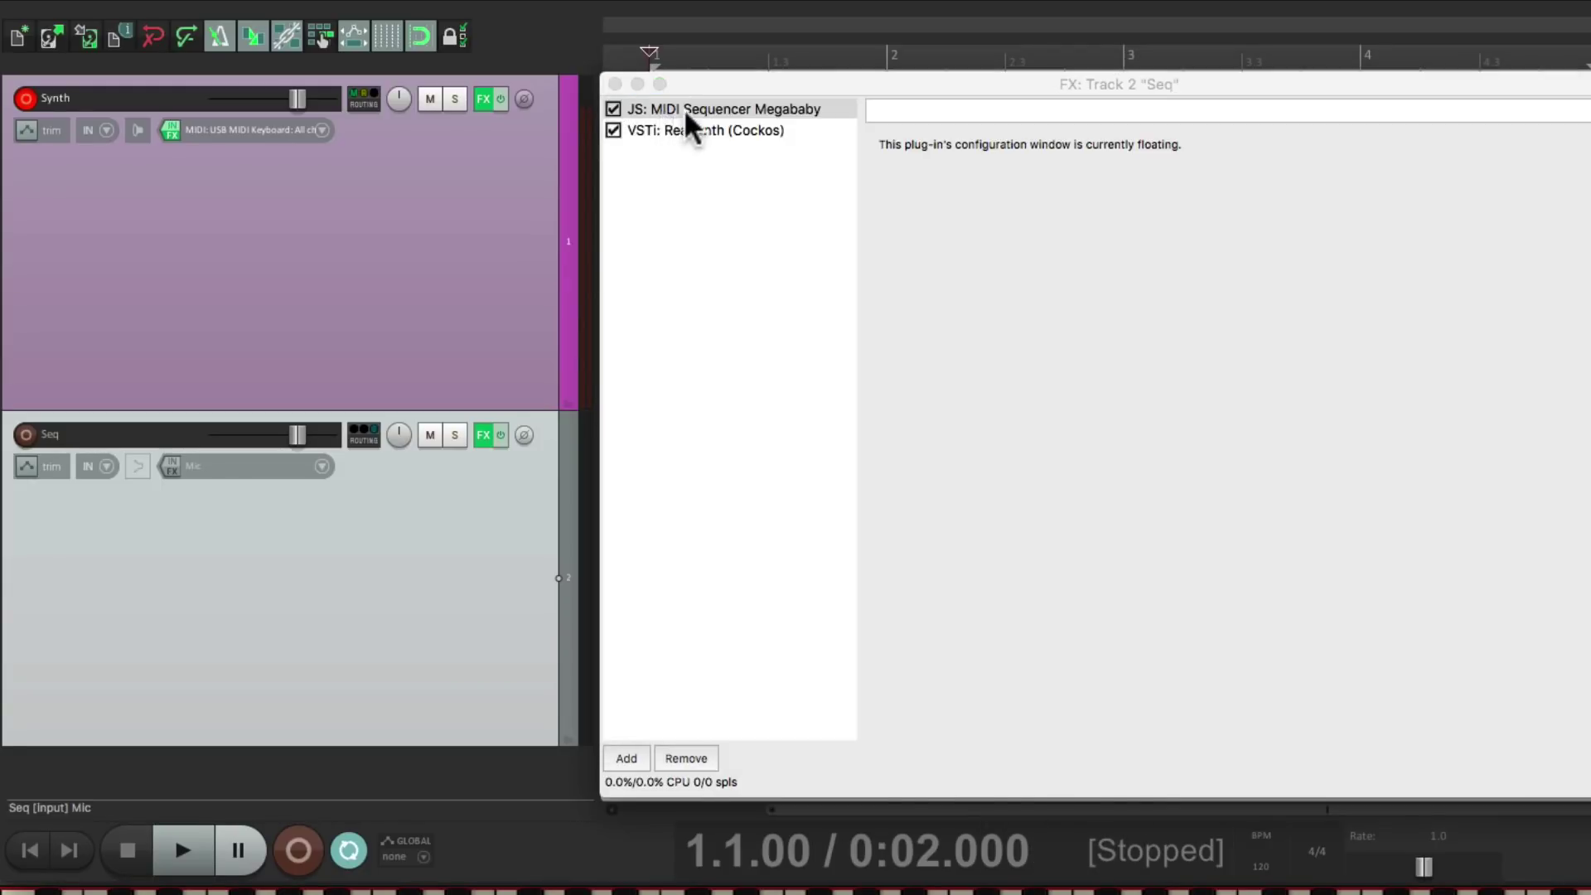
pyautogui.doubleClick(692, 117)
pyautogui.press('space')
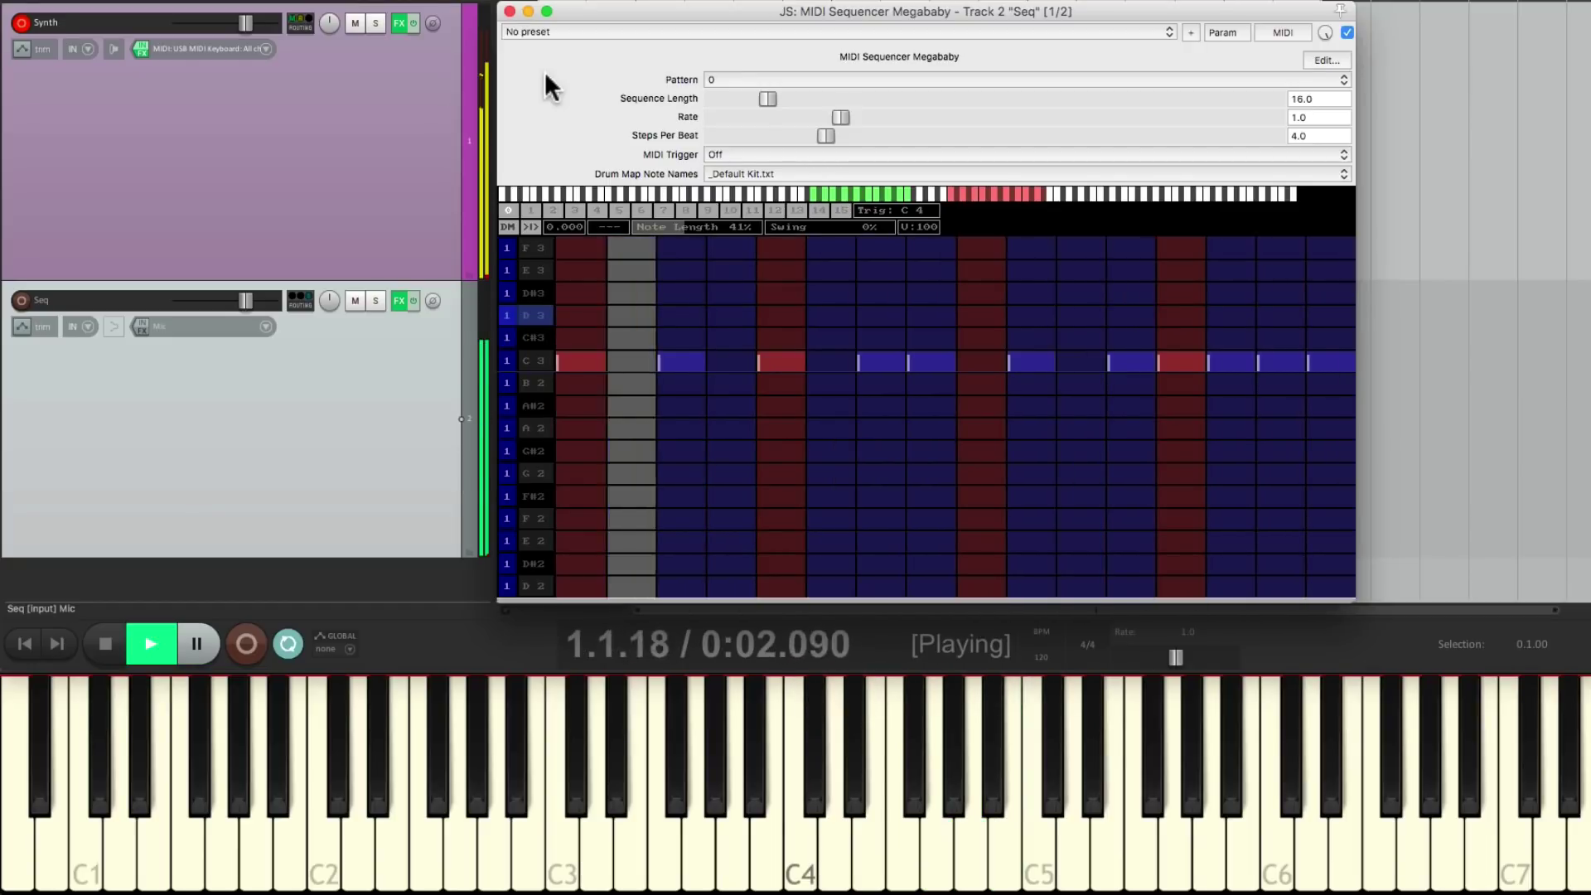
pyautogui.press('space')
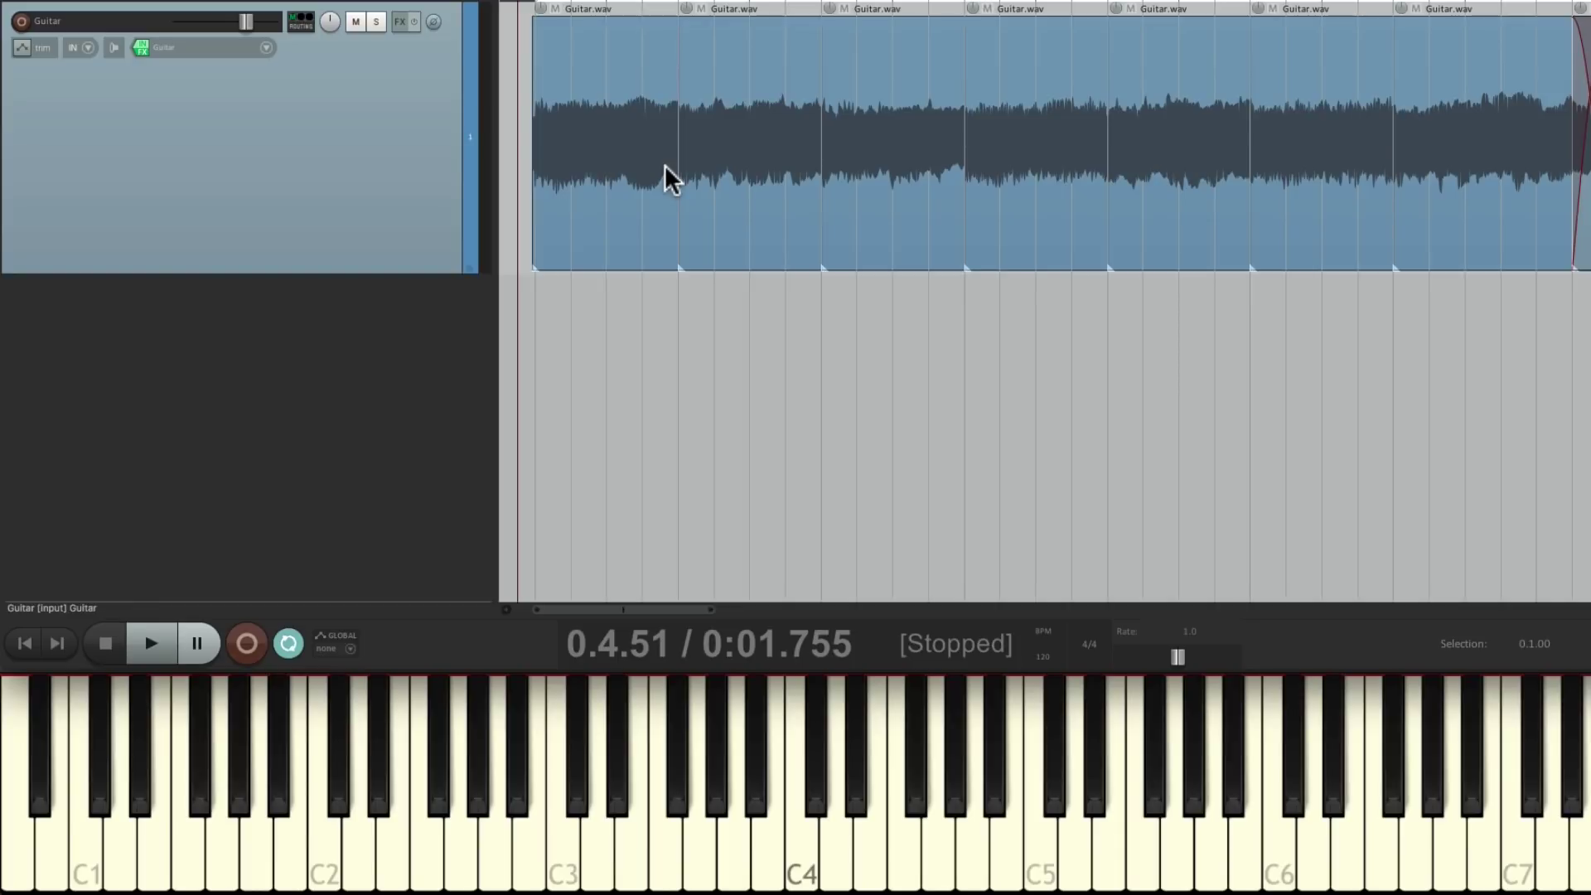
# Play the ungated Guitar.wav track, then stop playback.
pyautogui.press('space')
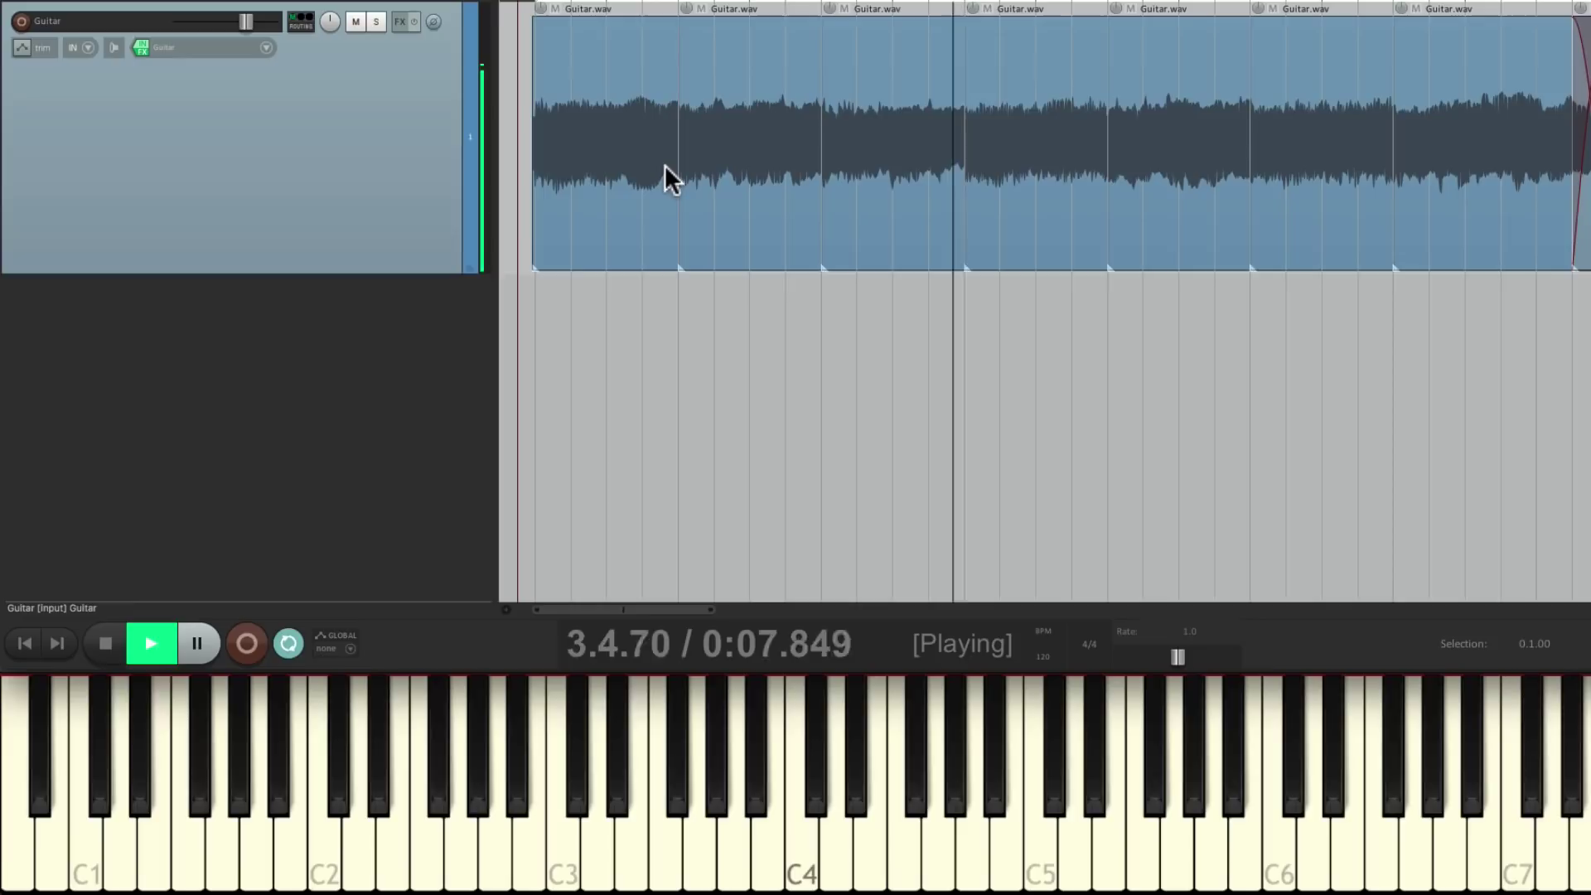
pyautogui.press('space')
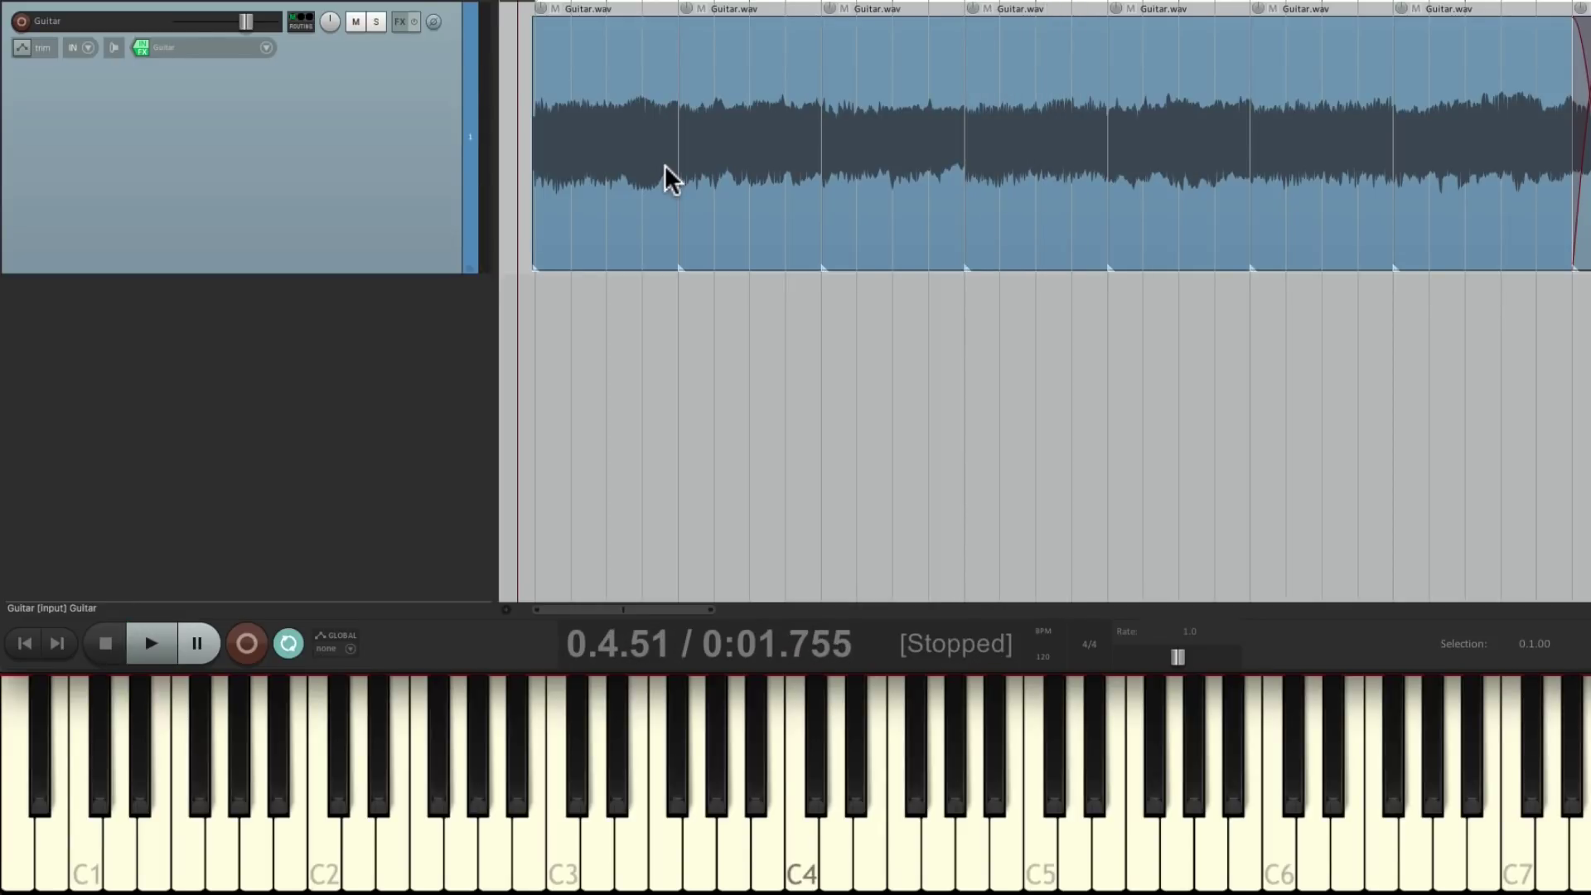
# Insert a Seq track below Guitar from the 'Seq Trigger Track' template.
pyautogui.rightClick(397, 310)
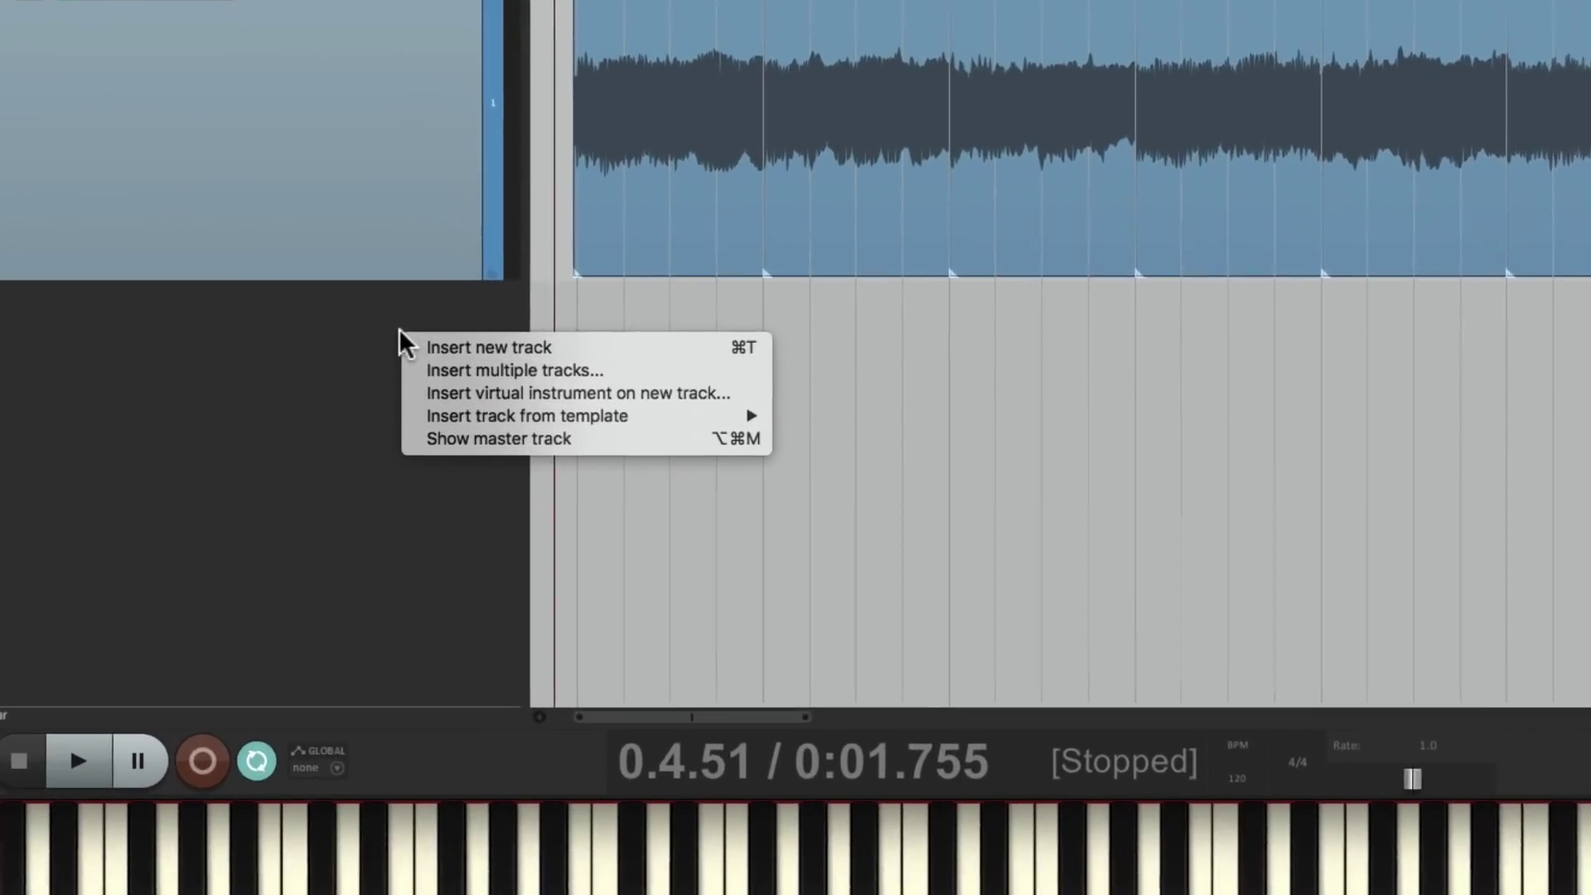
pyautogui.moveTo(406, 422)
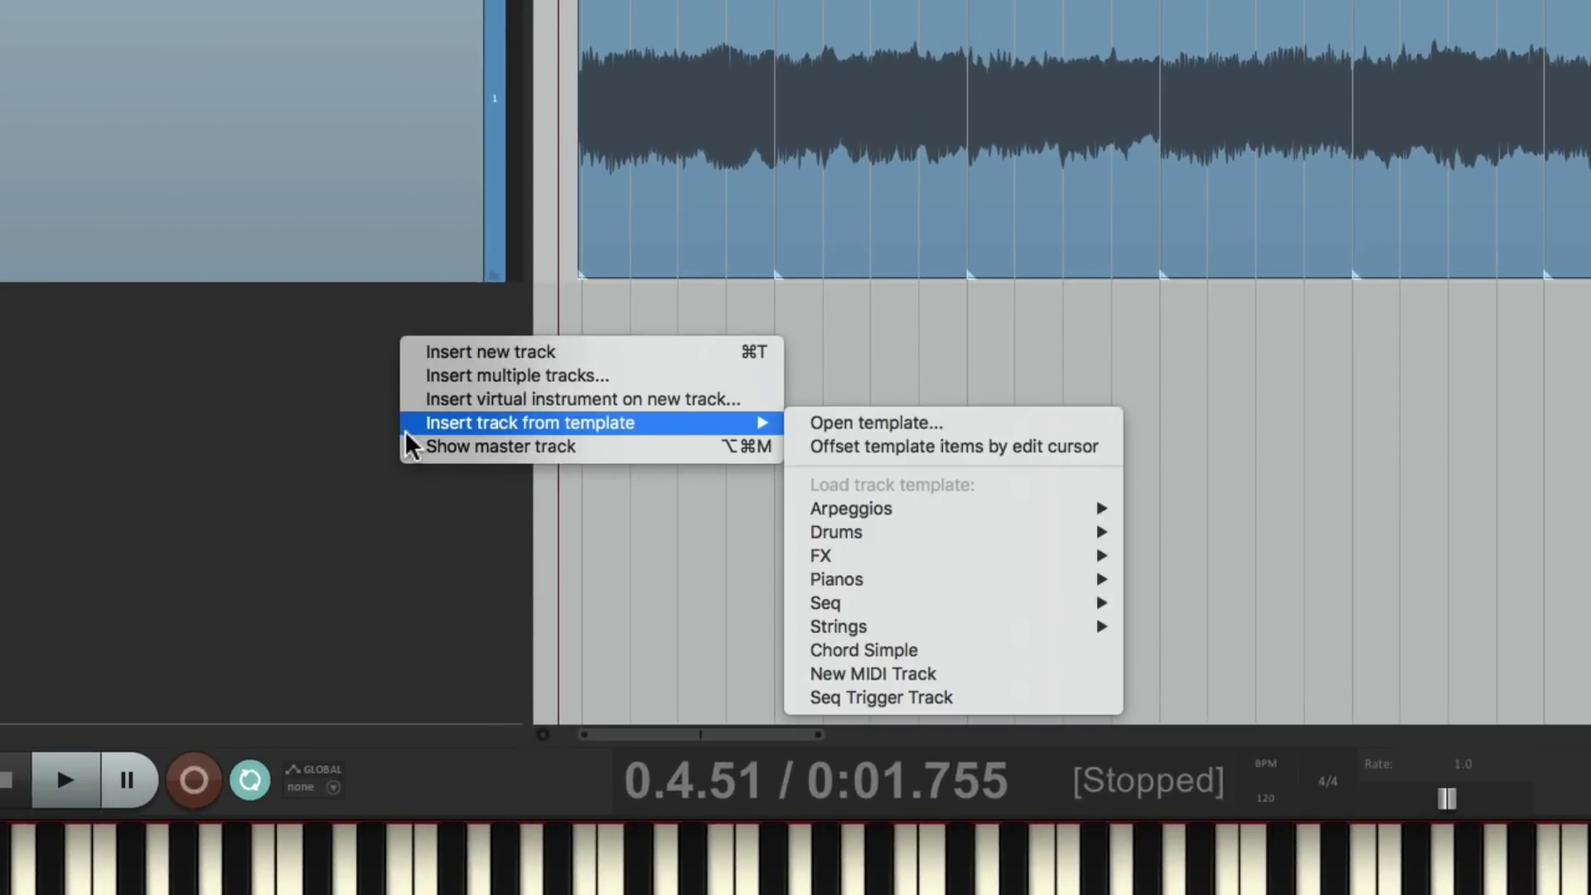
pyautogui.click(976, 699)
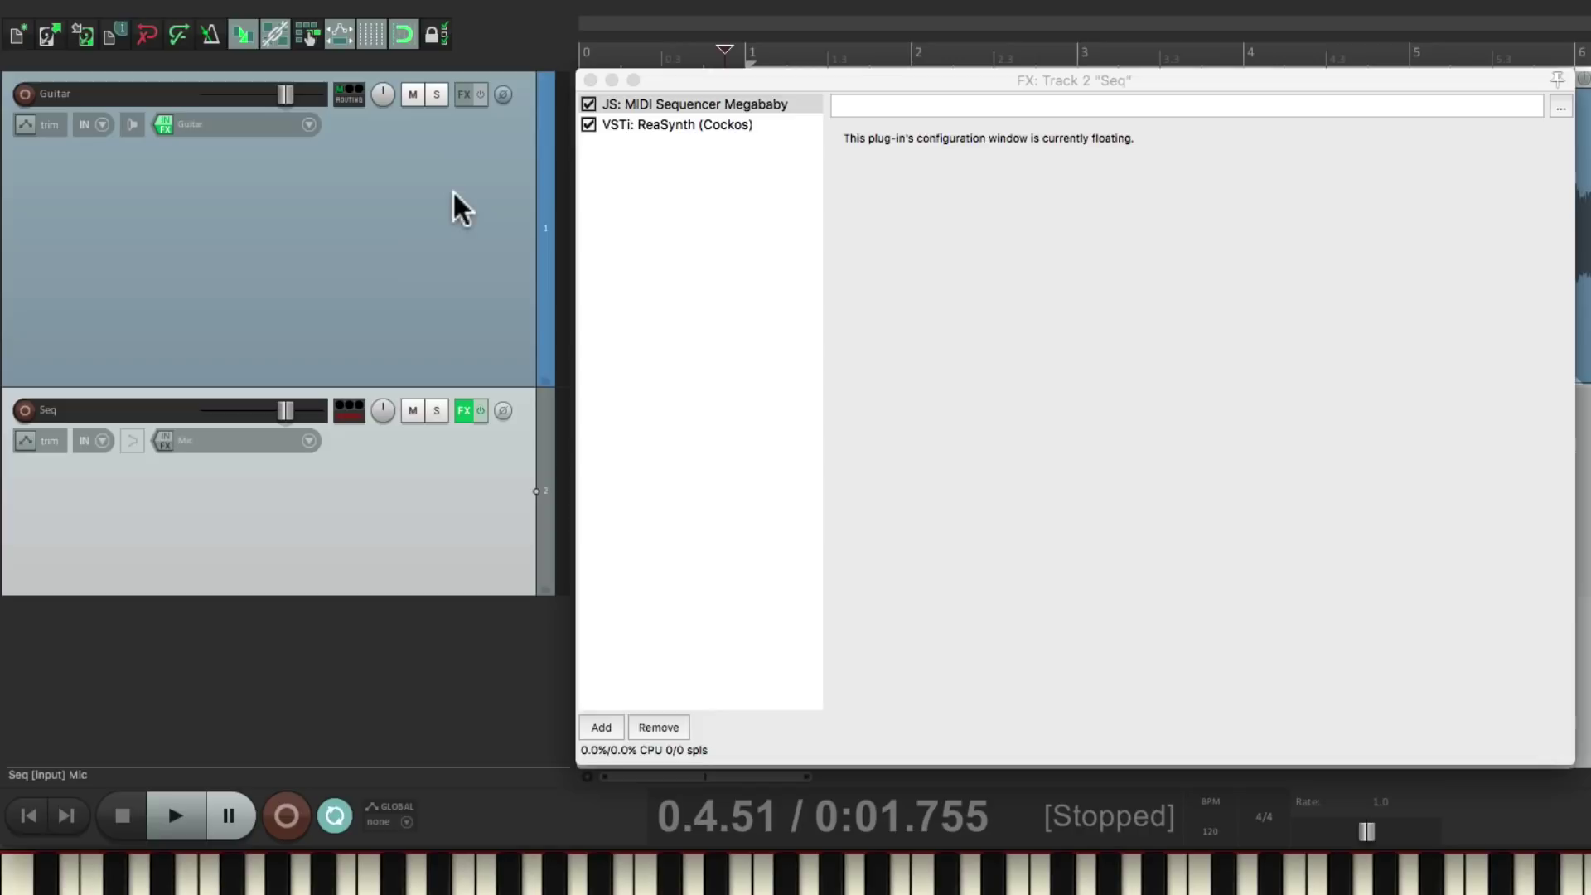
# Load the Triggered Gate FX chain onto the Guitar track.
pyautogui.rightClick(463, 96)
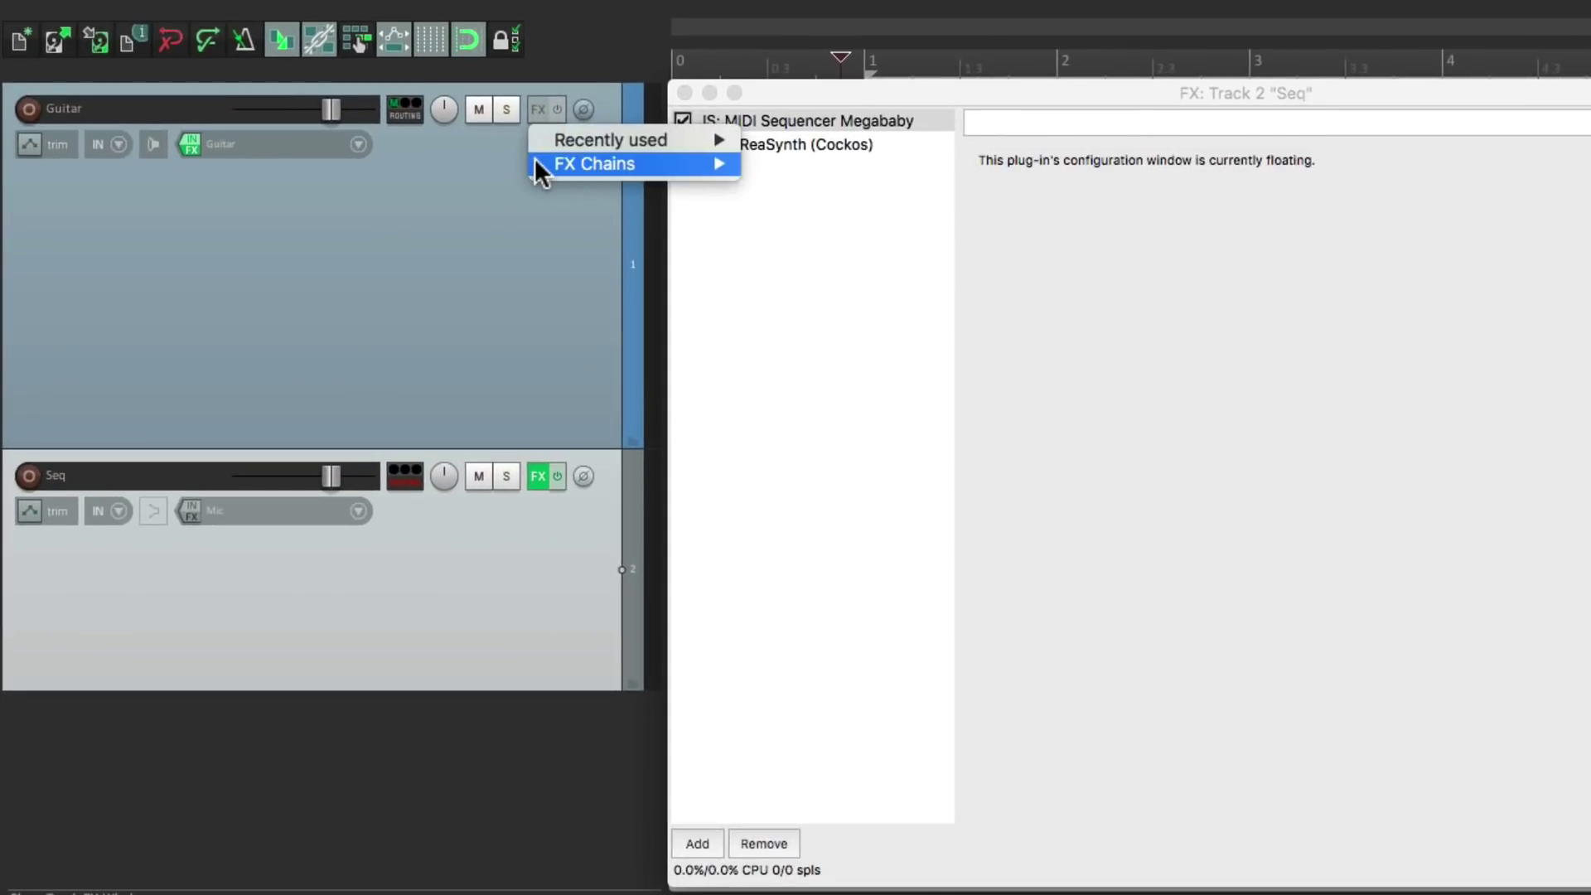
pyautogui.moveTo(461, 141)
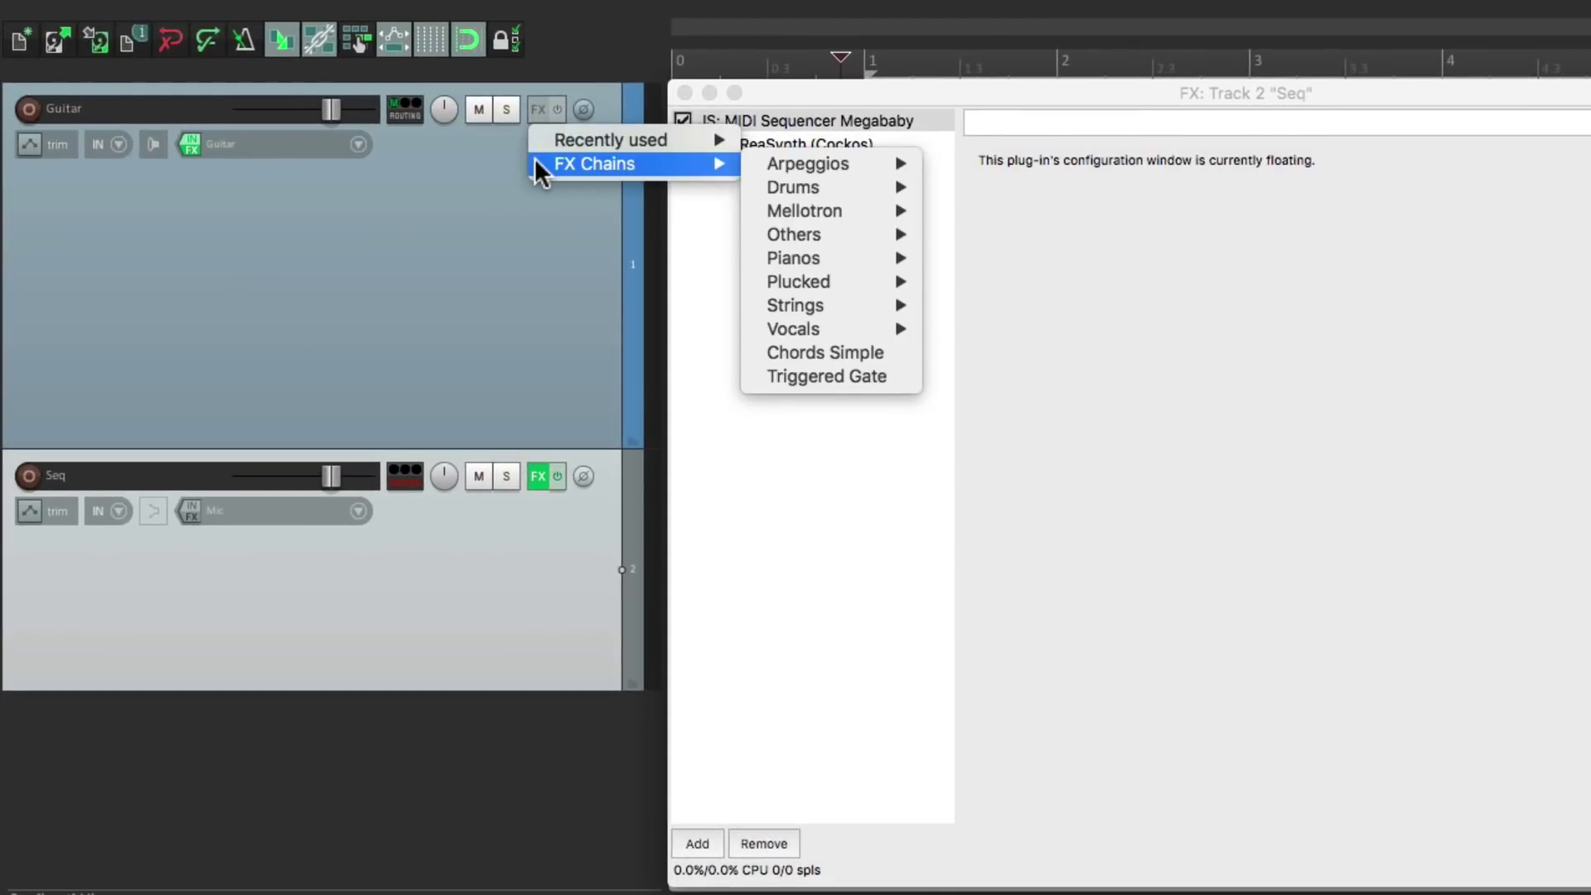
pyautogui.click(754, 377)
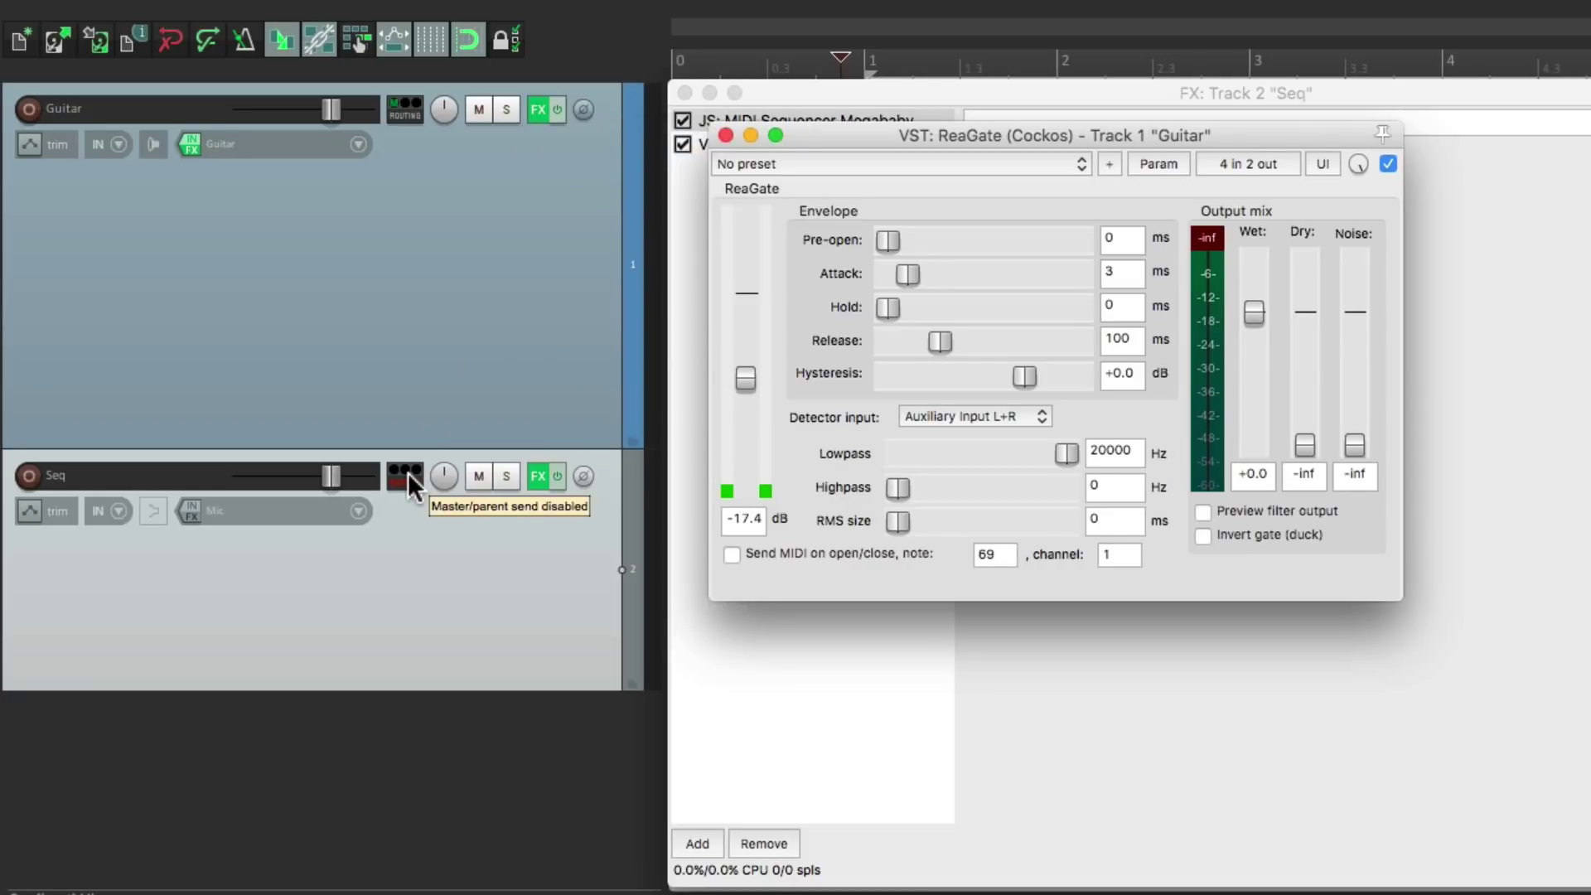
# Send Seq's audio into Guitar's ReaGate with MIDI set to None, then show Megababy.
pyautogui.moveTo(408, 472); pyautogui.dragTo(891, 368)
pyautogui.moveTo(1006, 270); pyautogui.dragTo(1007, 376)
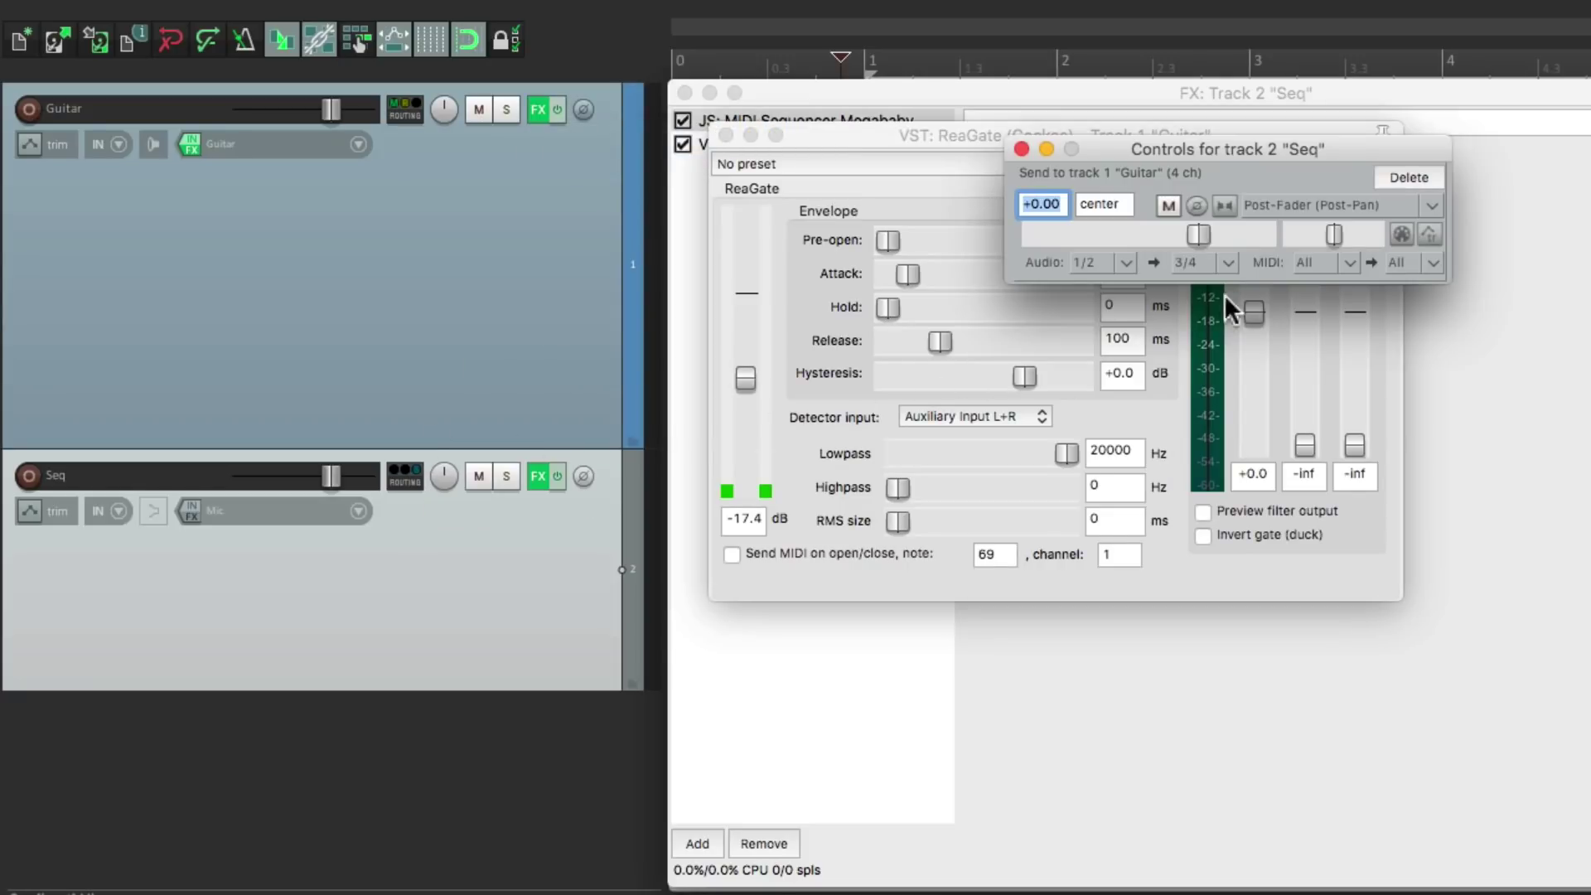
pyautogui.click(1356, 254)
pyautogui.click(1356, 282)
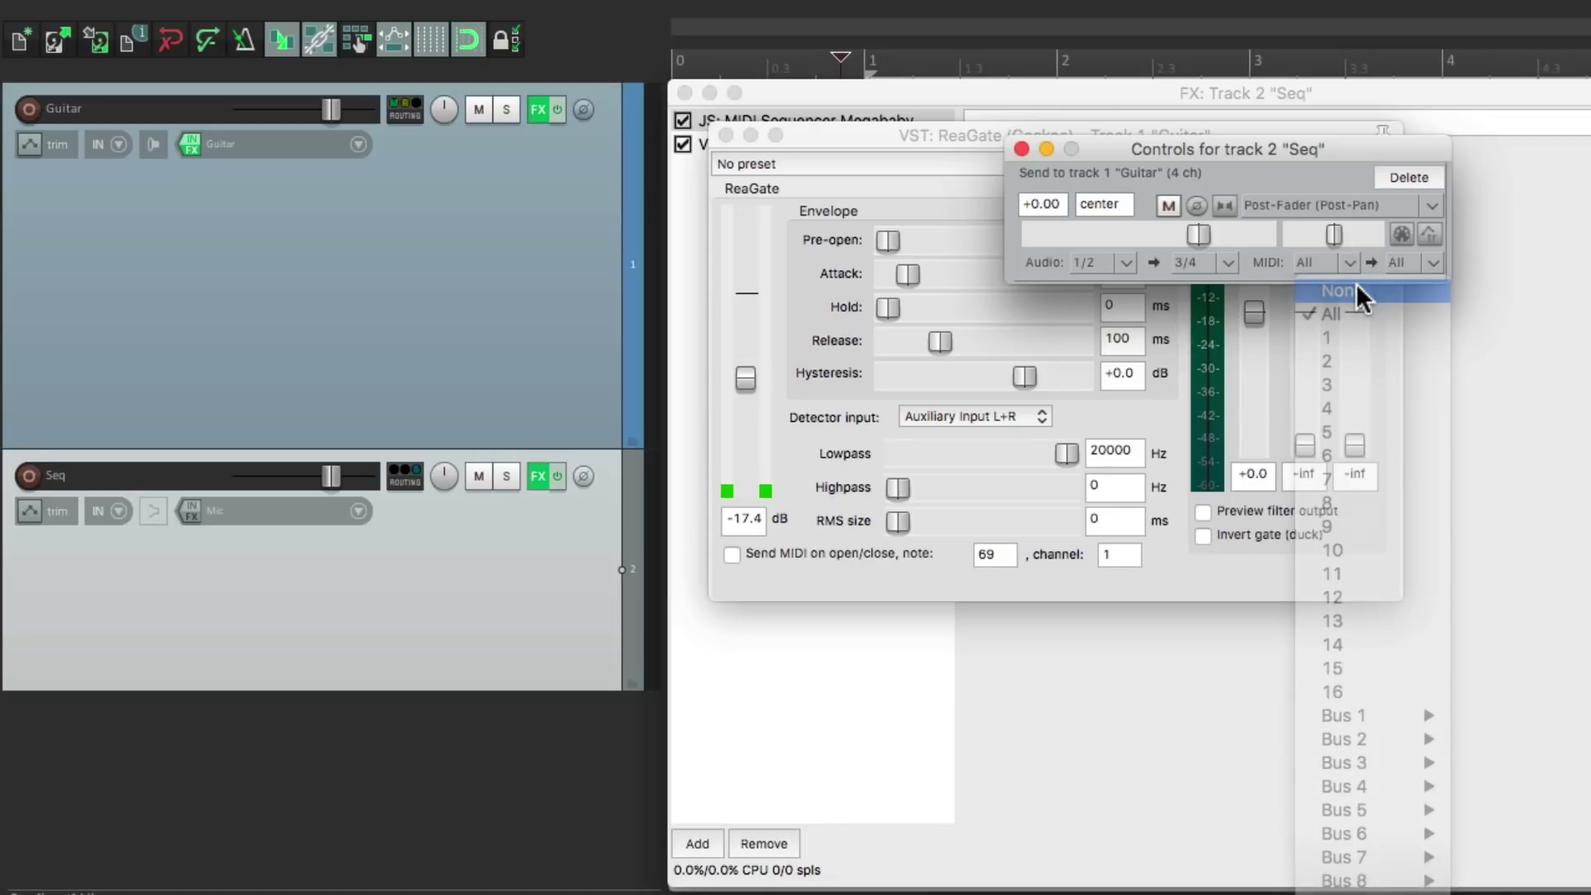
pyautogui.click(1020, 149)
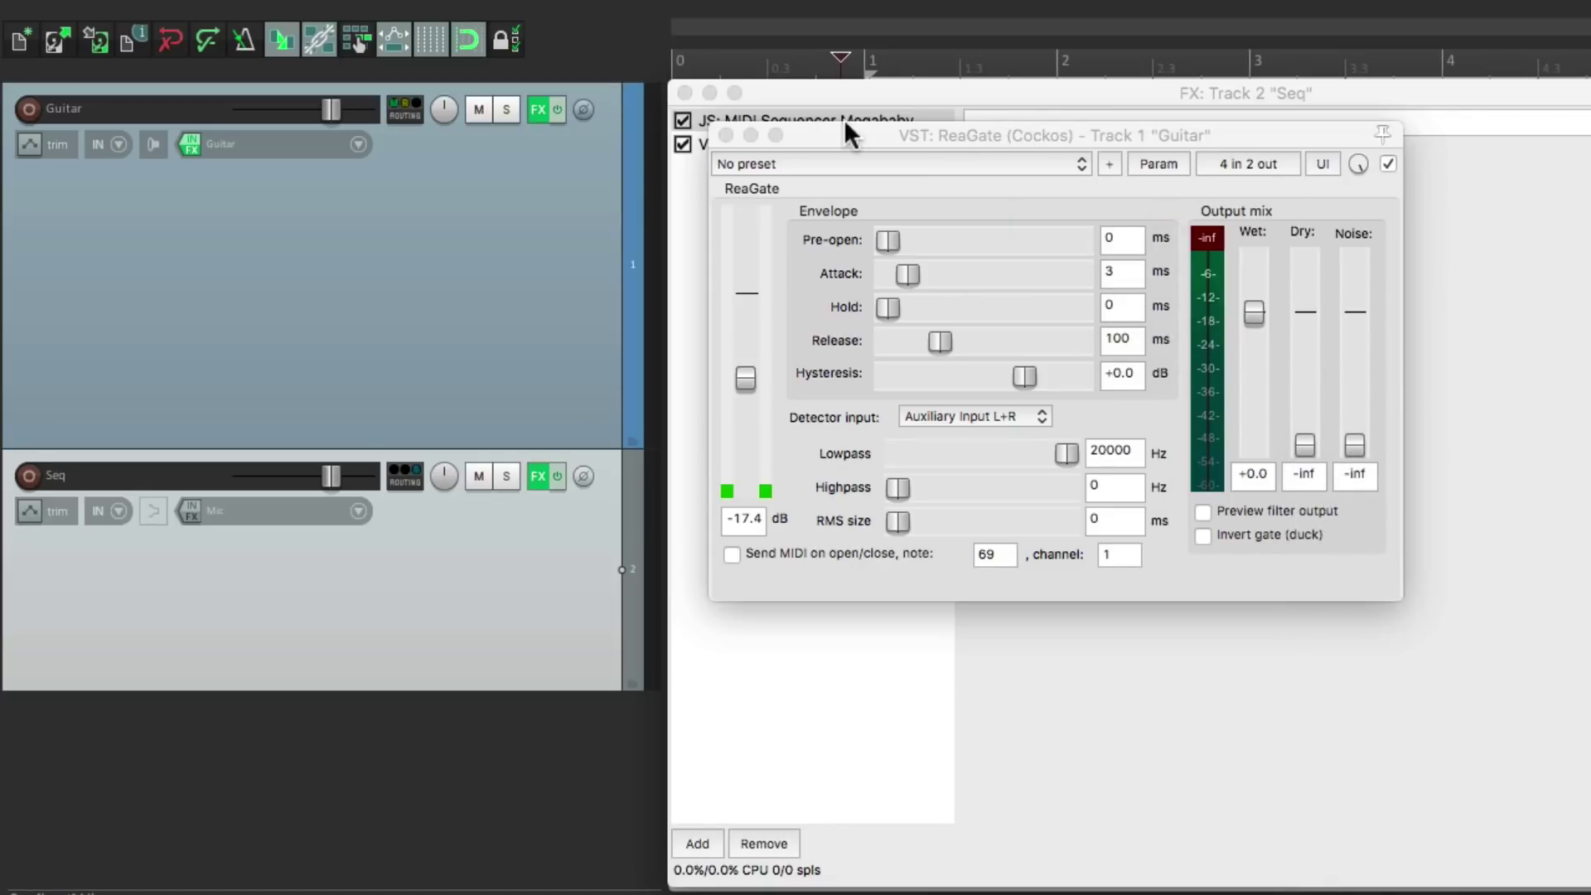
pyautogui.click(726, 135)
pyautogui.doubleClick(766, 117)
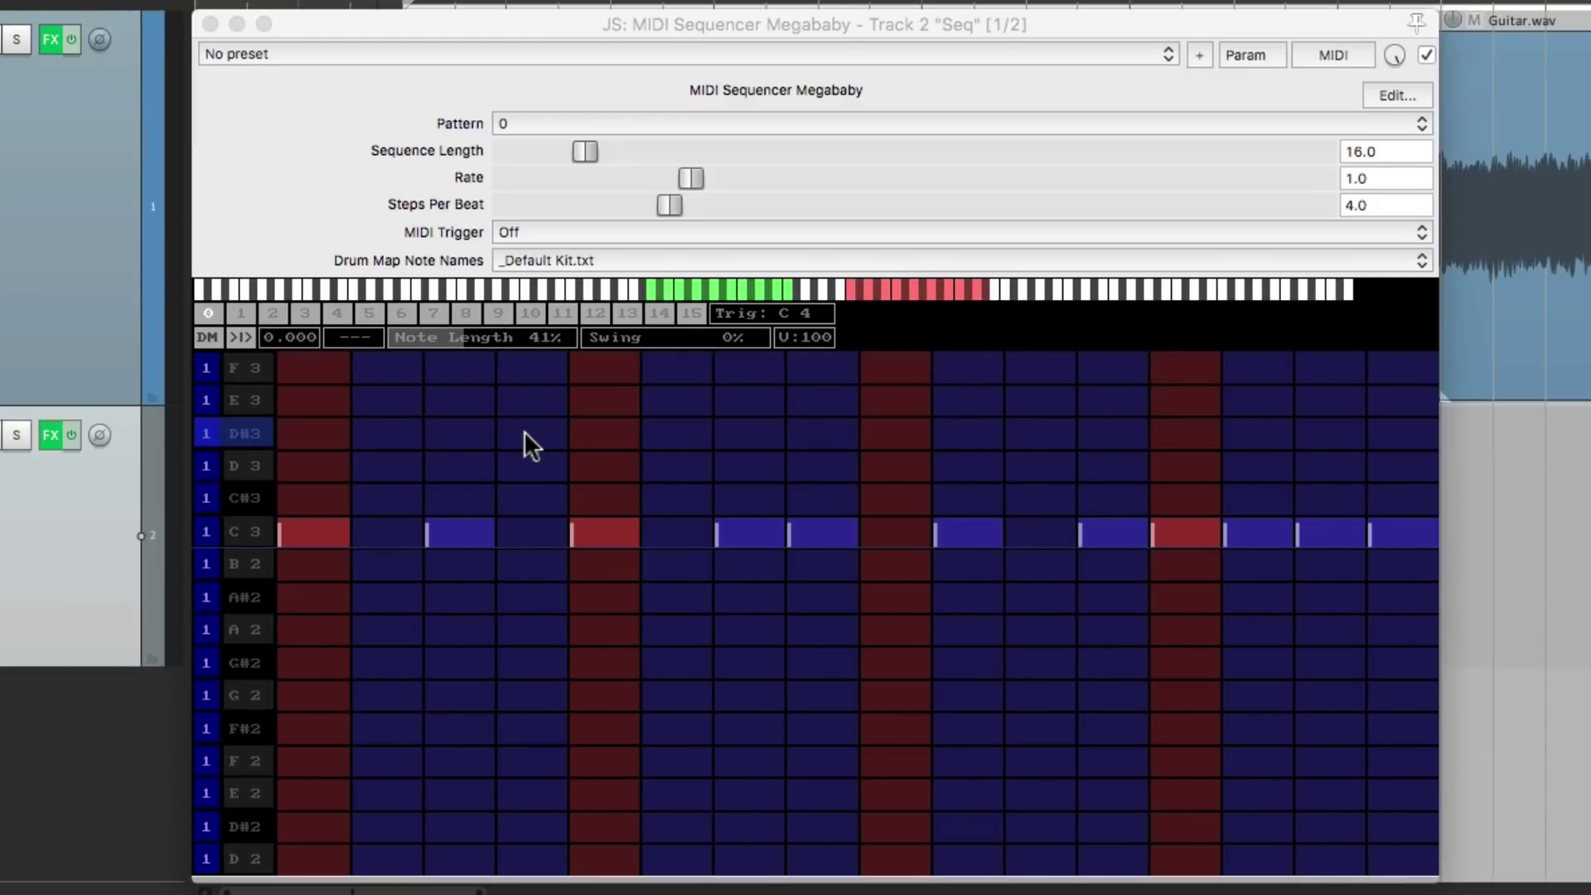
pyautogui.press('space')
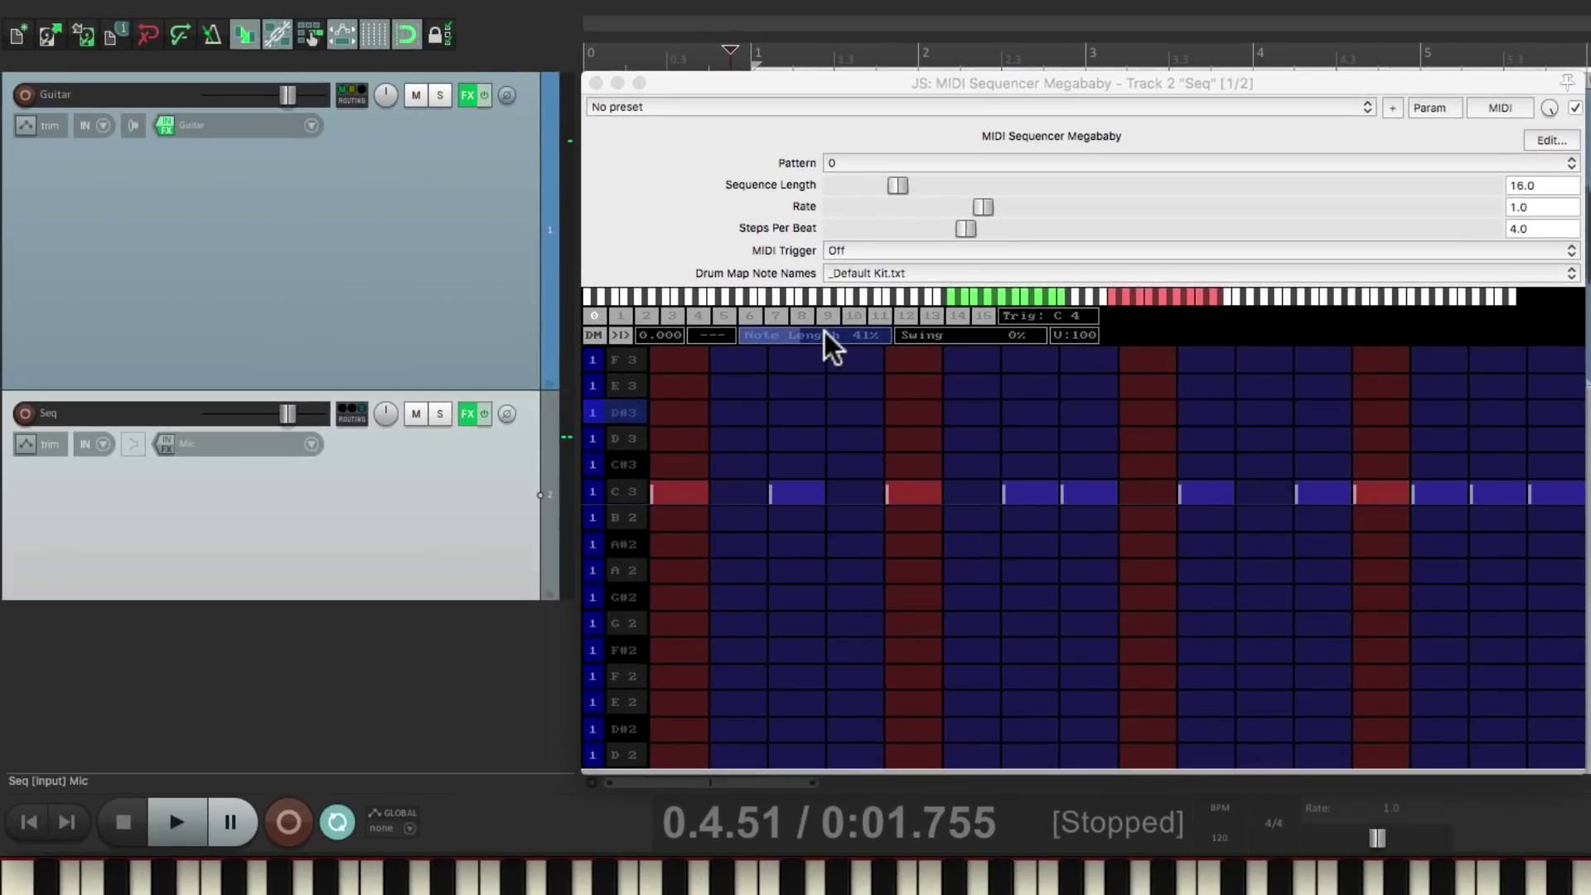
# Shorten the Guitar track's ReaGate release from 100 ms to 5 ms while the pattern plays.
pyautogui.rightClick(461, 94)
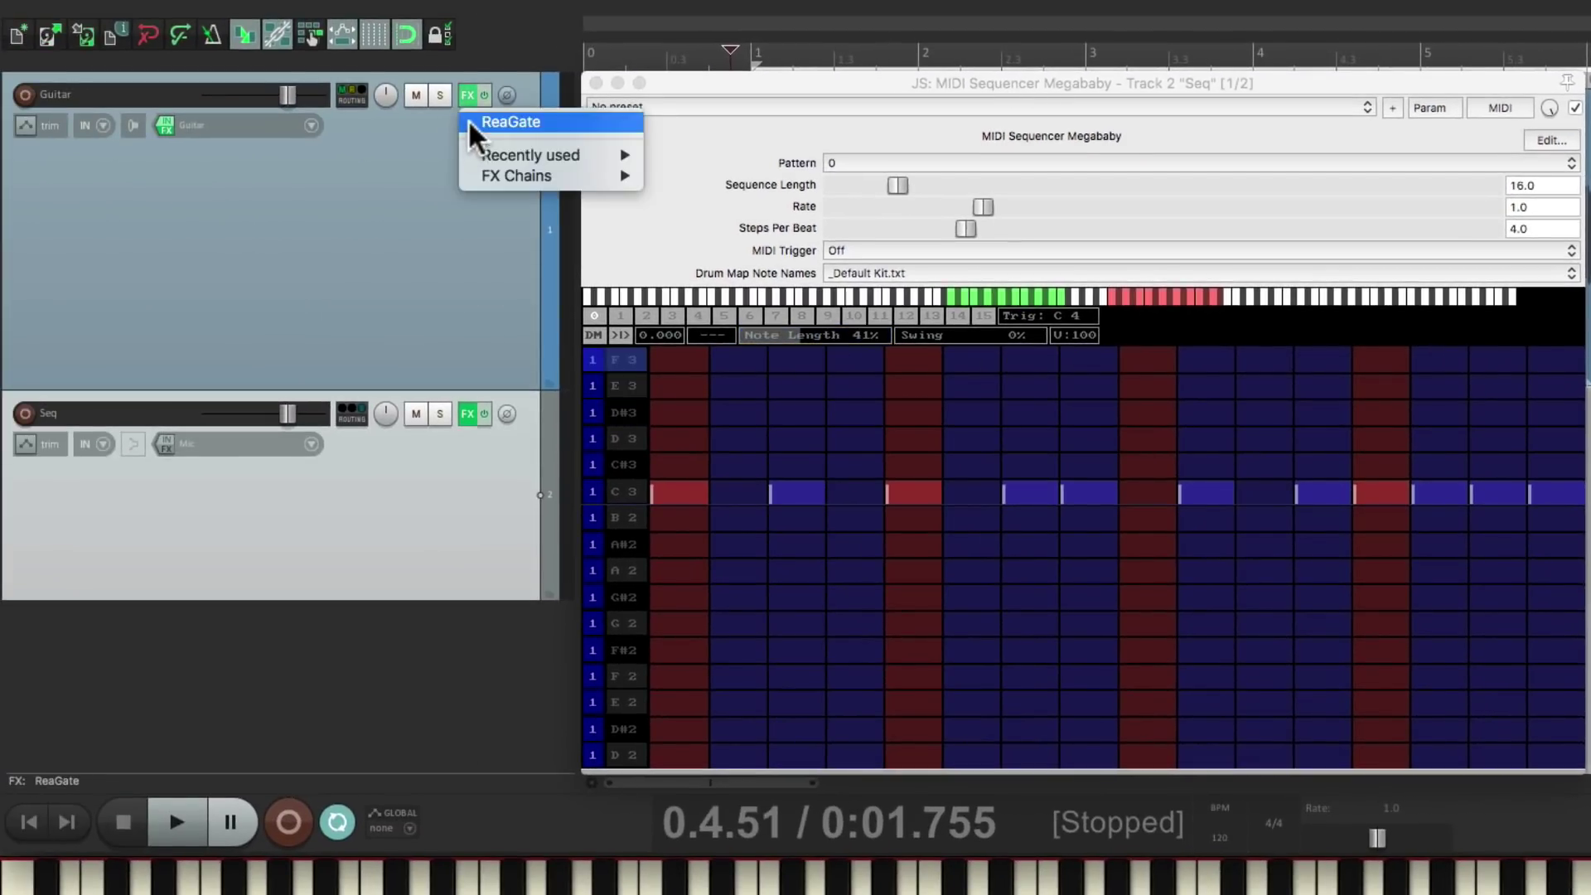
pyautogui.click(469, 120)
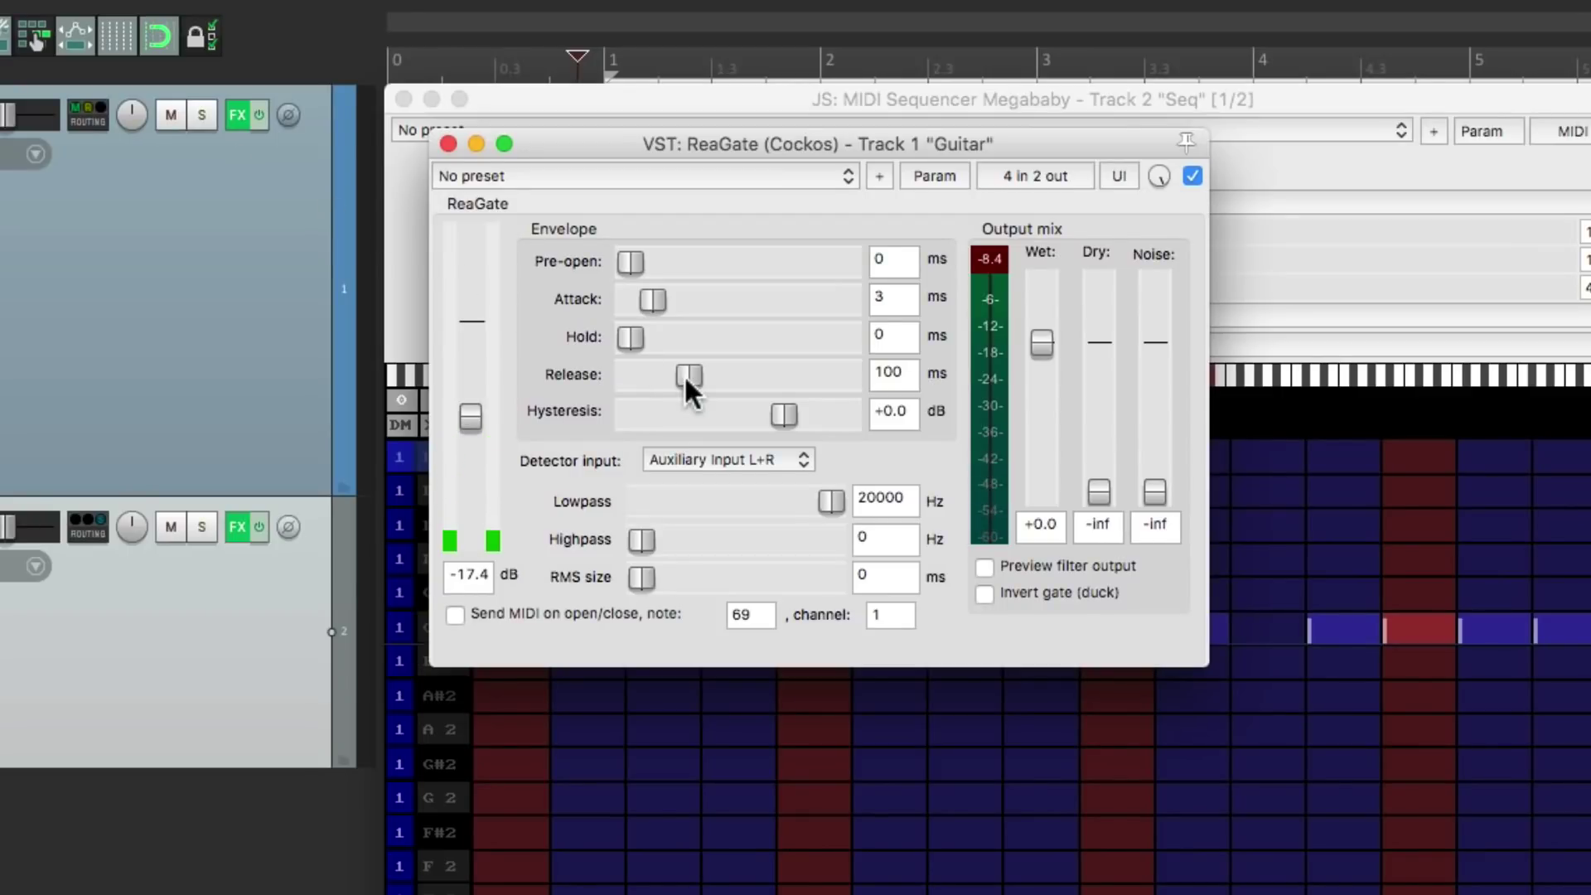
pyautogui.press('space')
pyautogui.moveTo(681, 375); pyautogui.dragTo(647, 385)
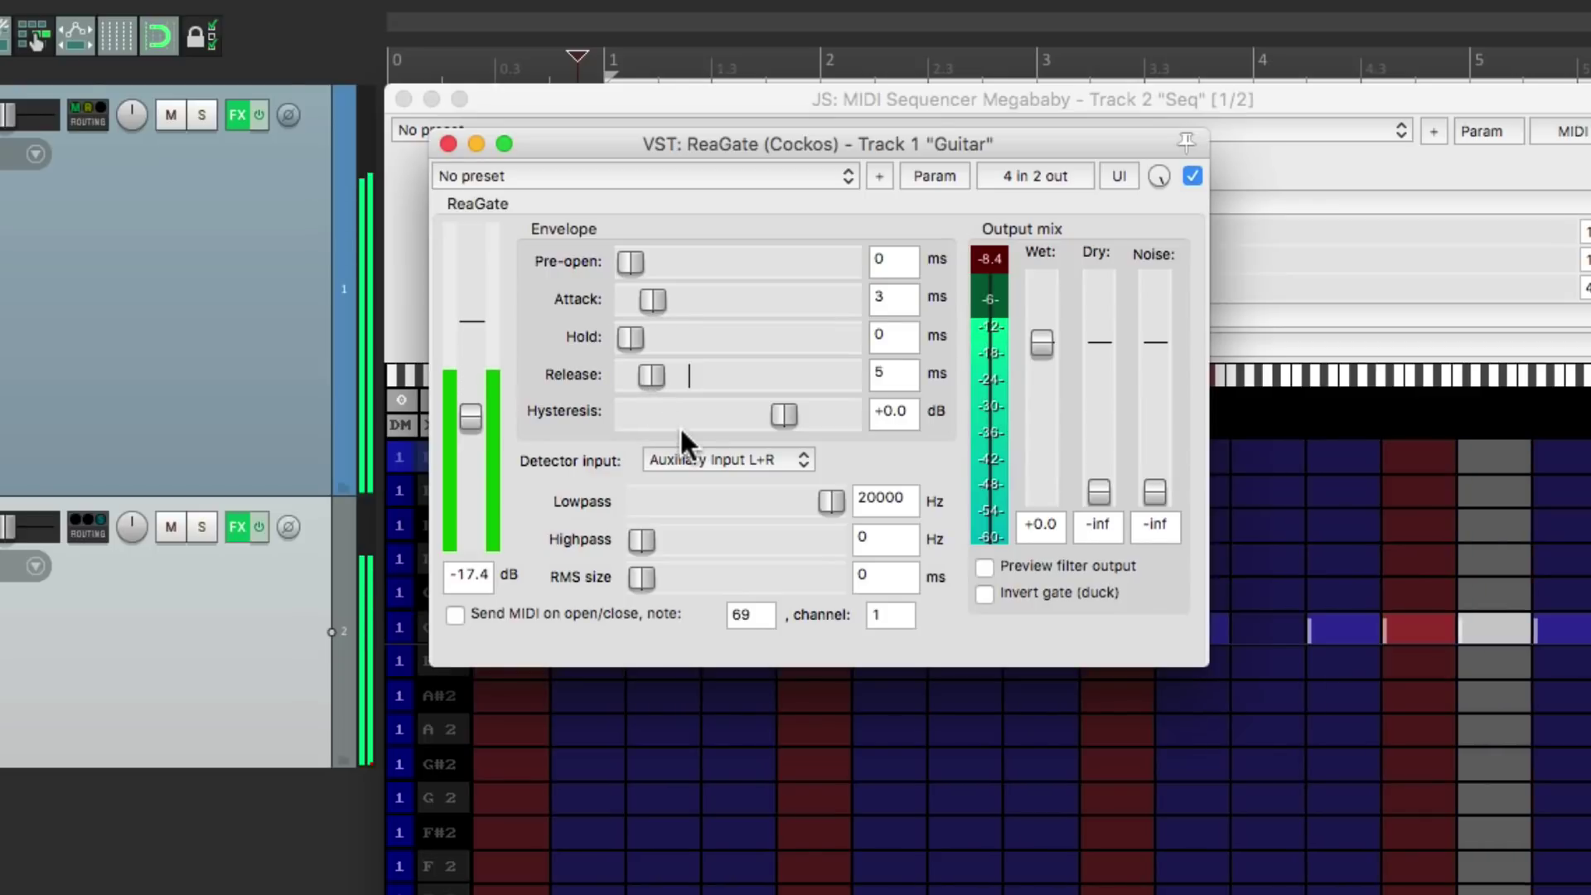
pyautogui.click(447, 144)
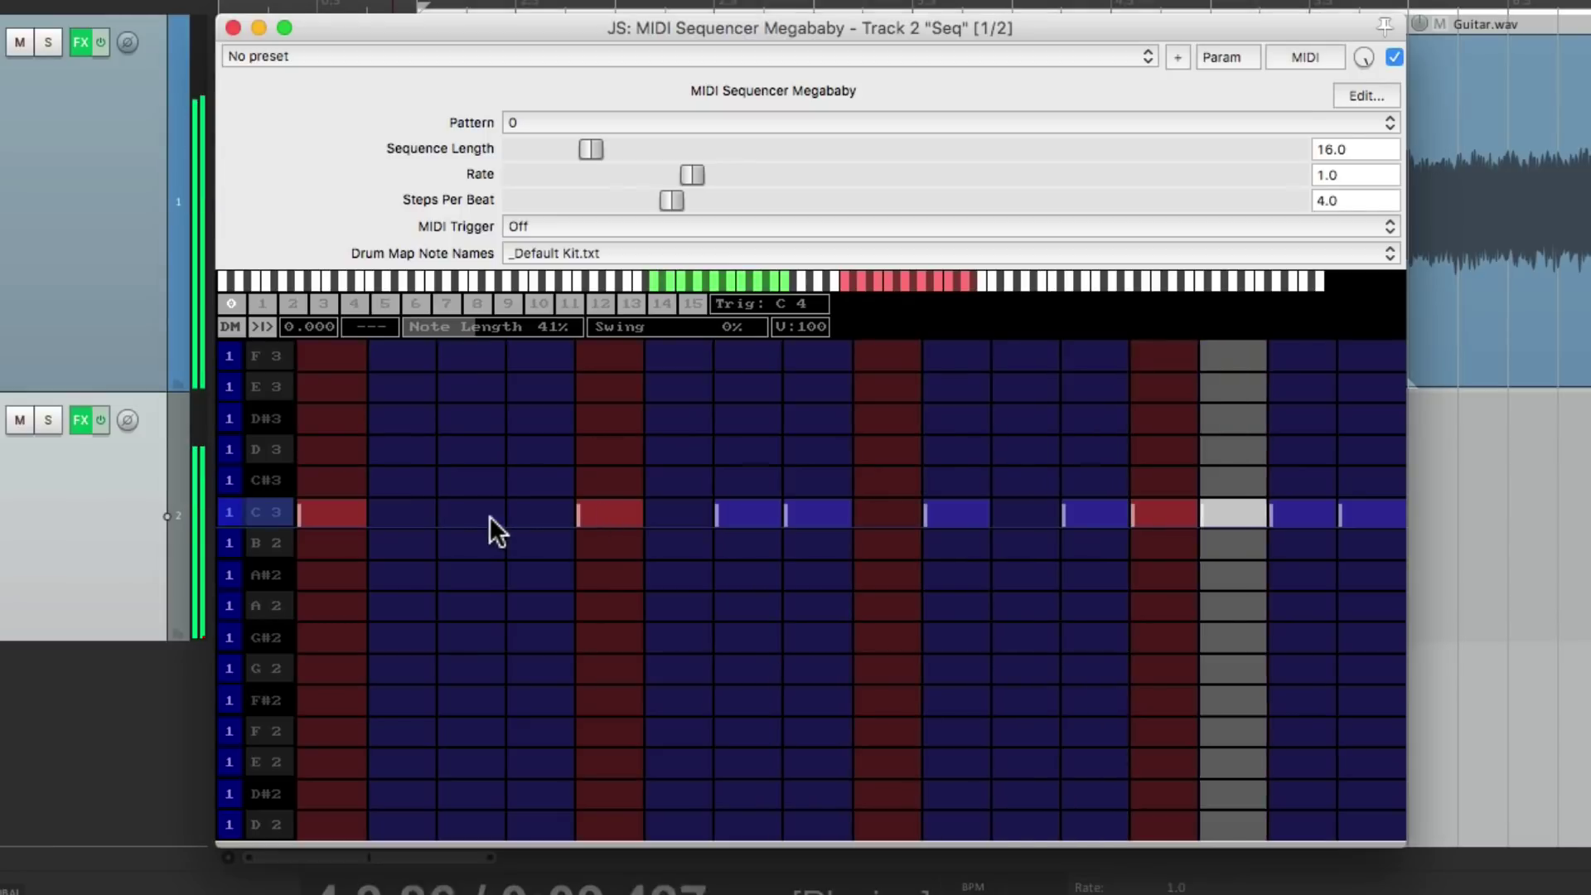
# Clear the old notes from Megababy's C3 row, leaving a two-step note at steps 2–3.
pyautogui.click(373, 512)
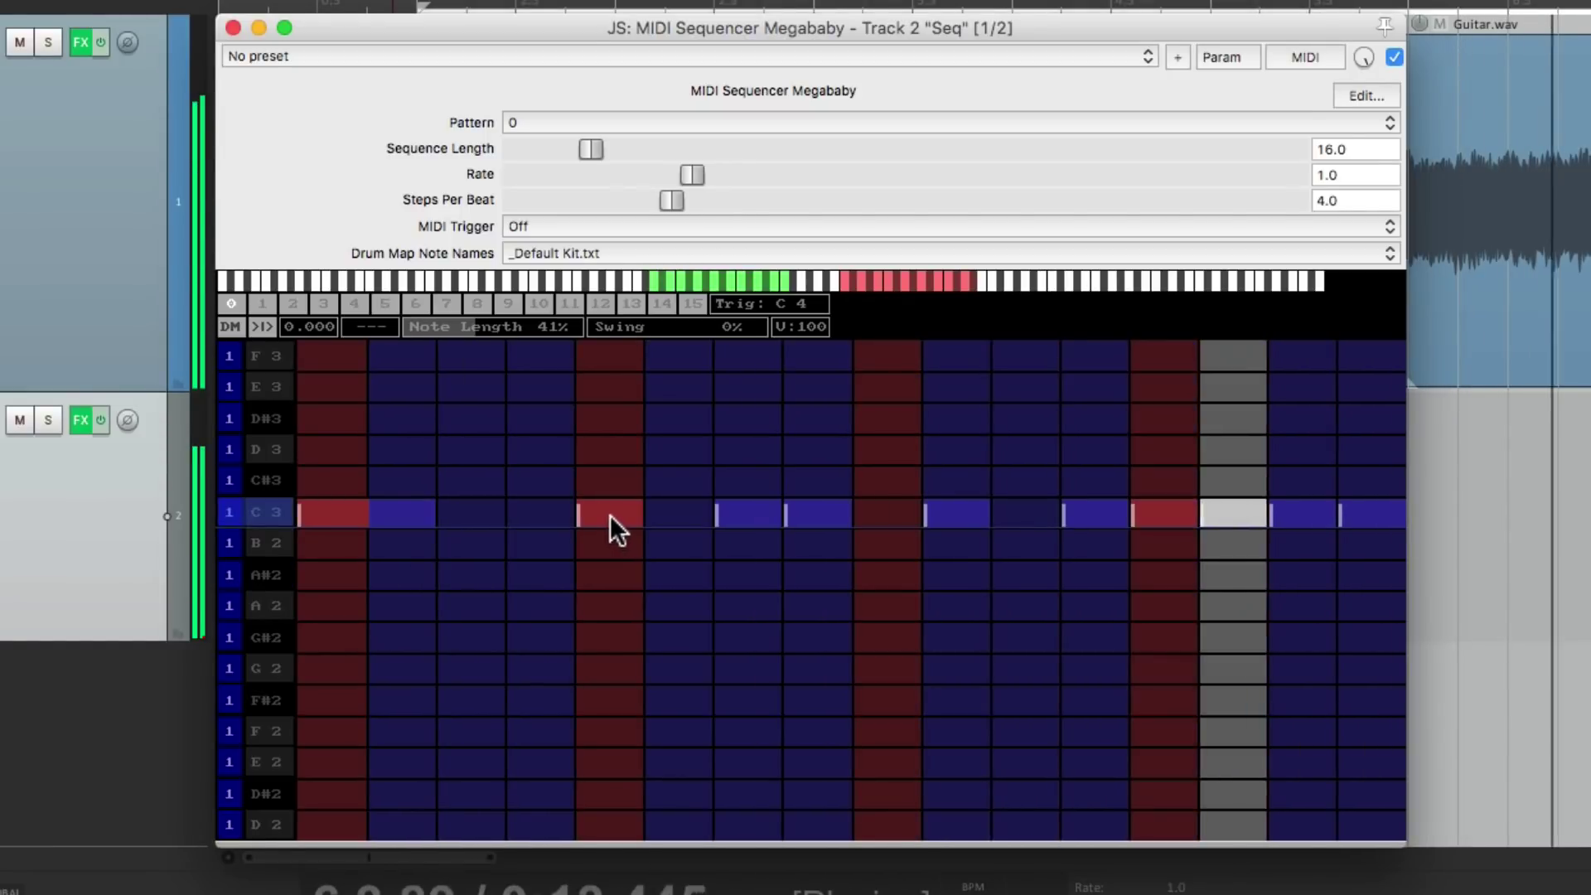
pyautogui.moveTo(610, 514)
pyautogui.mouseDown()
pyautogui.moveTo(679, 538)
pyautogui.moveTo(766, 507)
pyautogui.moveTo(1121, 524)
pyautogui.mouseUp()
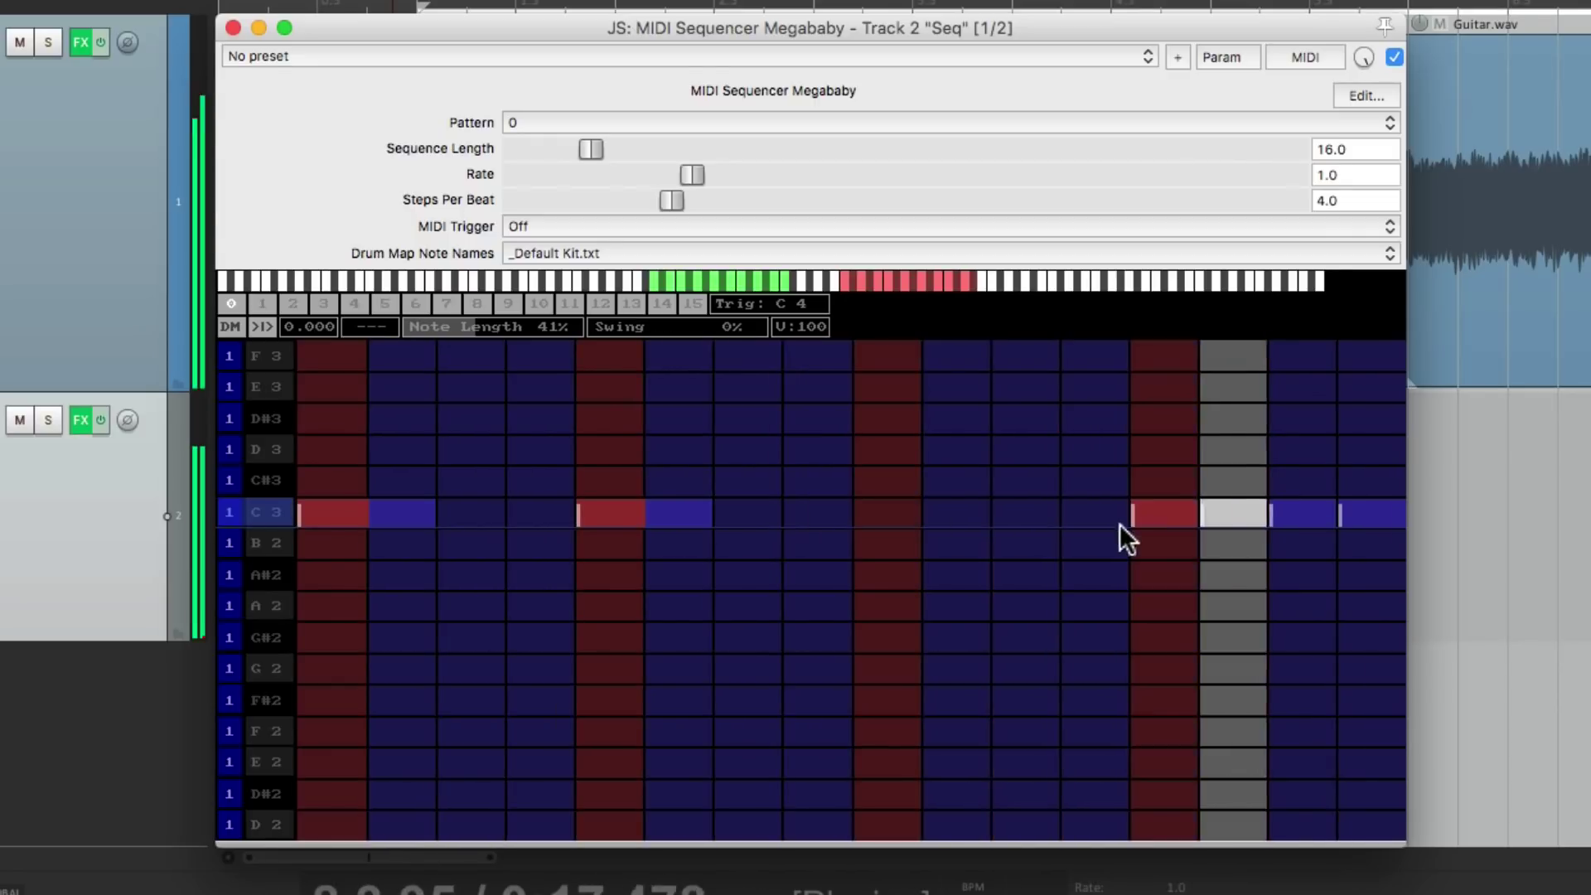
pyautogui.click(888, 512)
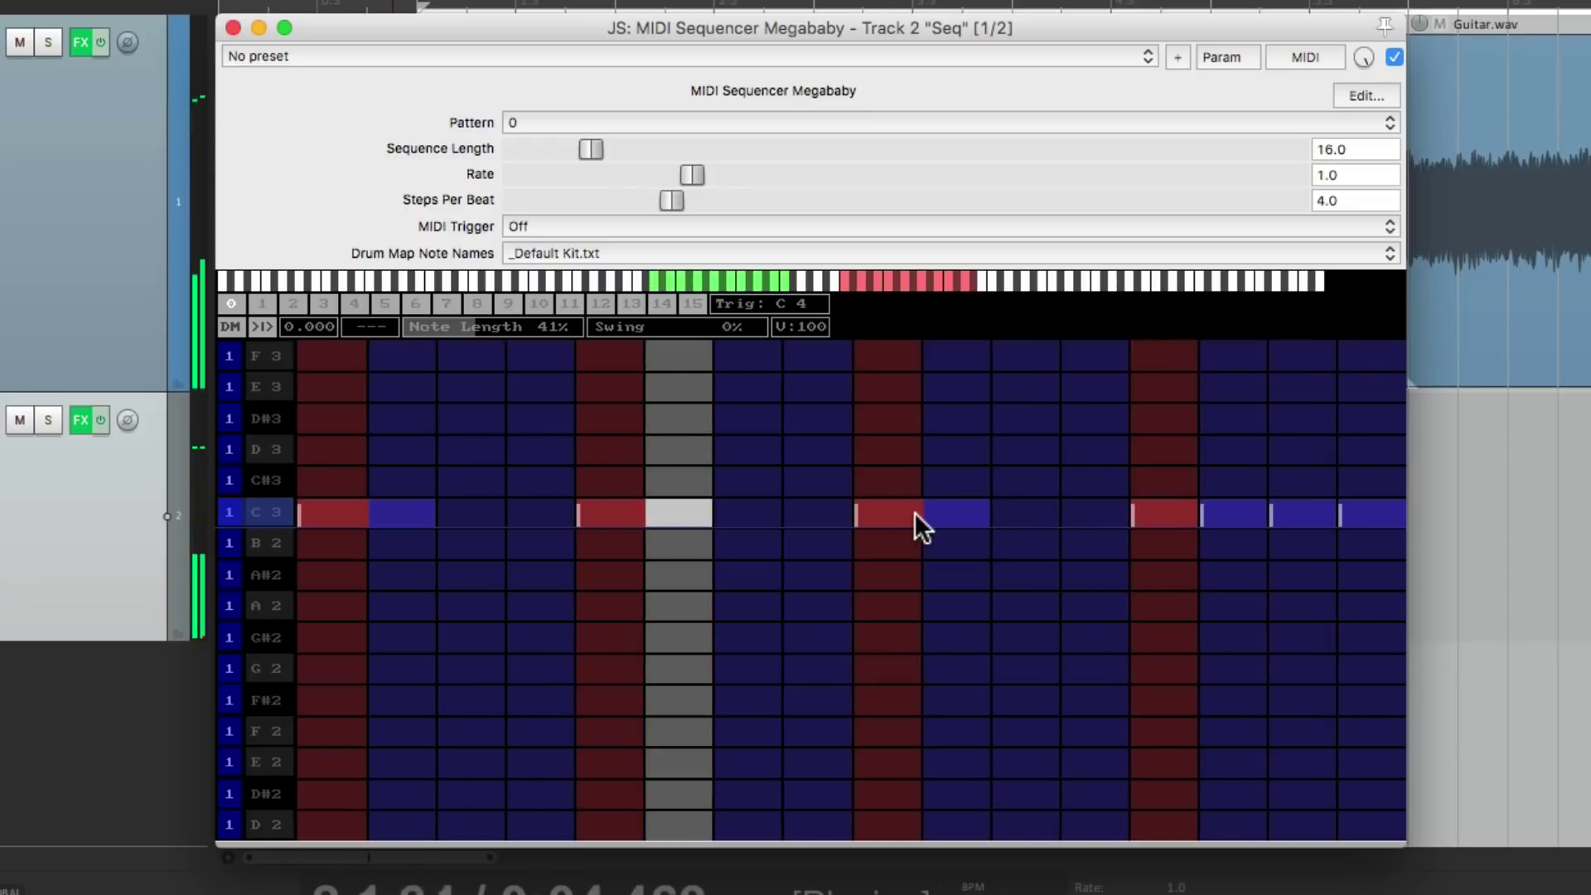
pyautogui.moveTo(1157, 516); pyautogui.dragTo(1344, 515)
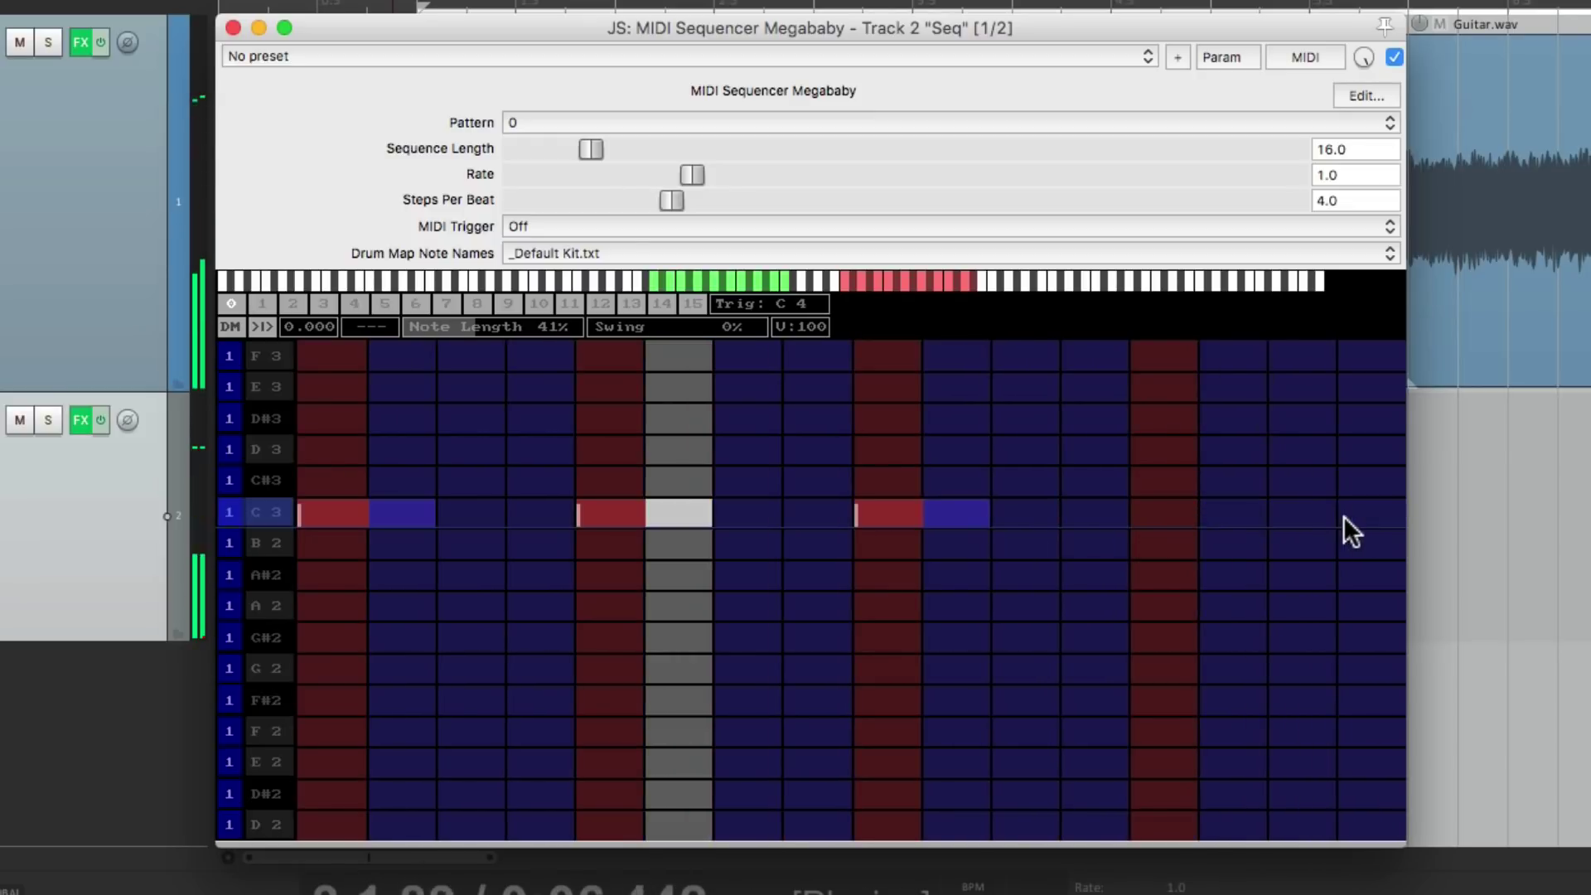
pyautogui.click(487, 512)
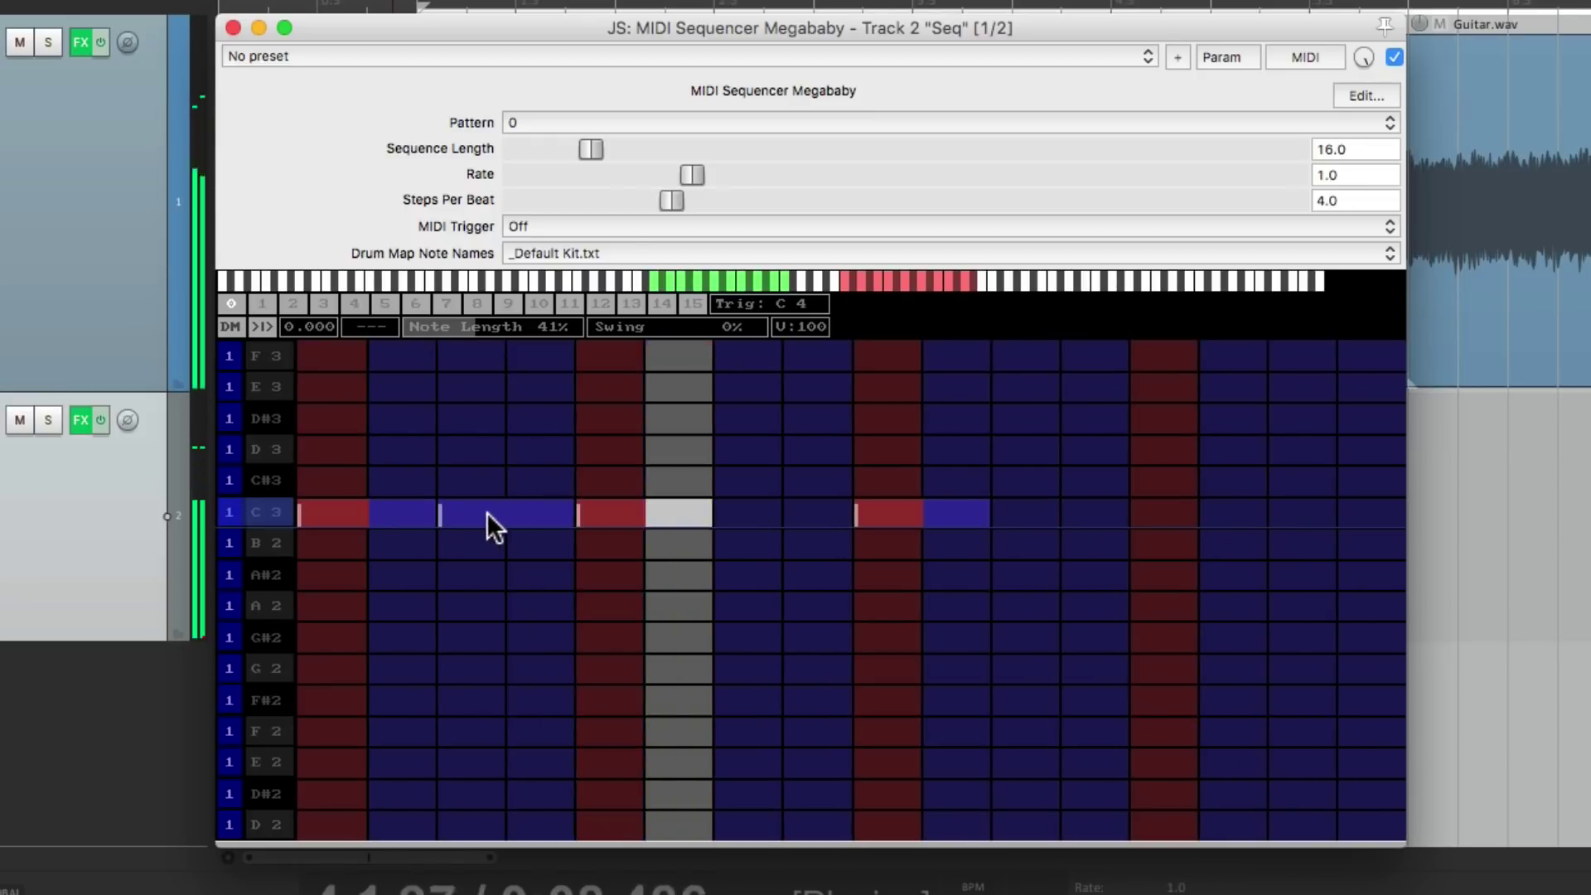
pyautogui.click(330, 510)
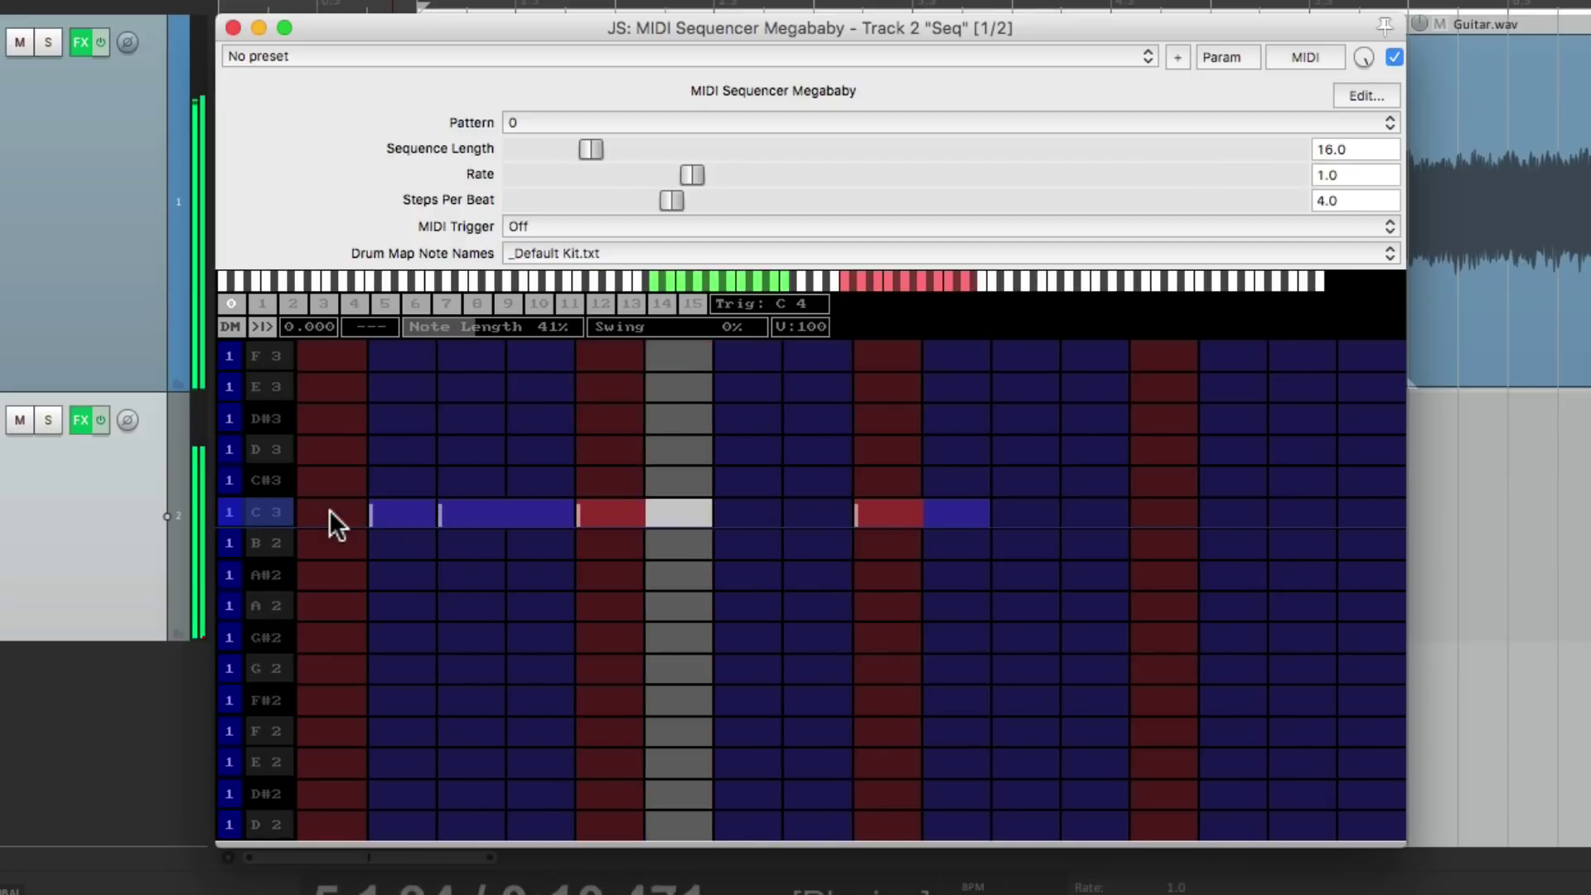
pyautogui.click(630, 513)
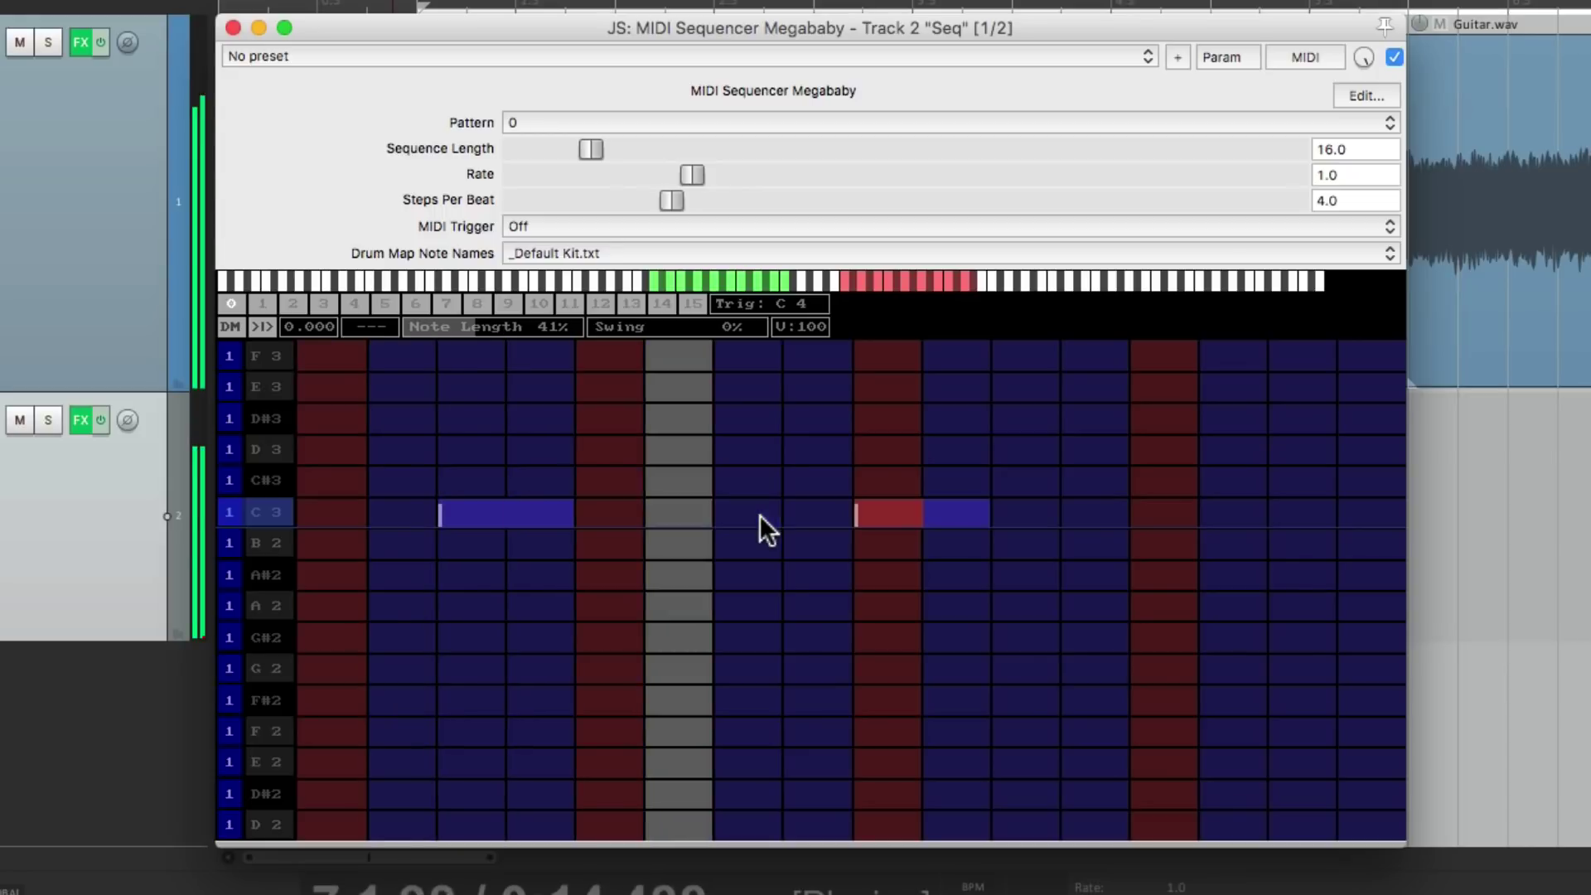
# Add two-step C3 notes at steps 6–7 and 10–11 plus the final steps, and raise note length to 75%.
pyautogui.moveTo(748, 509); pyautogui.dragTo(766, 509)
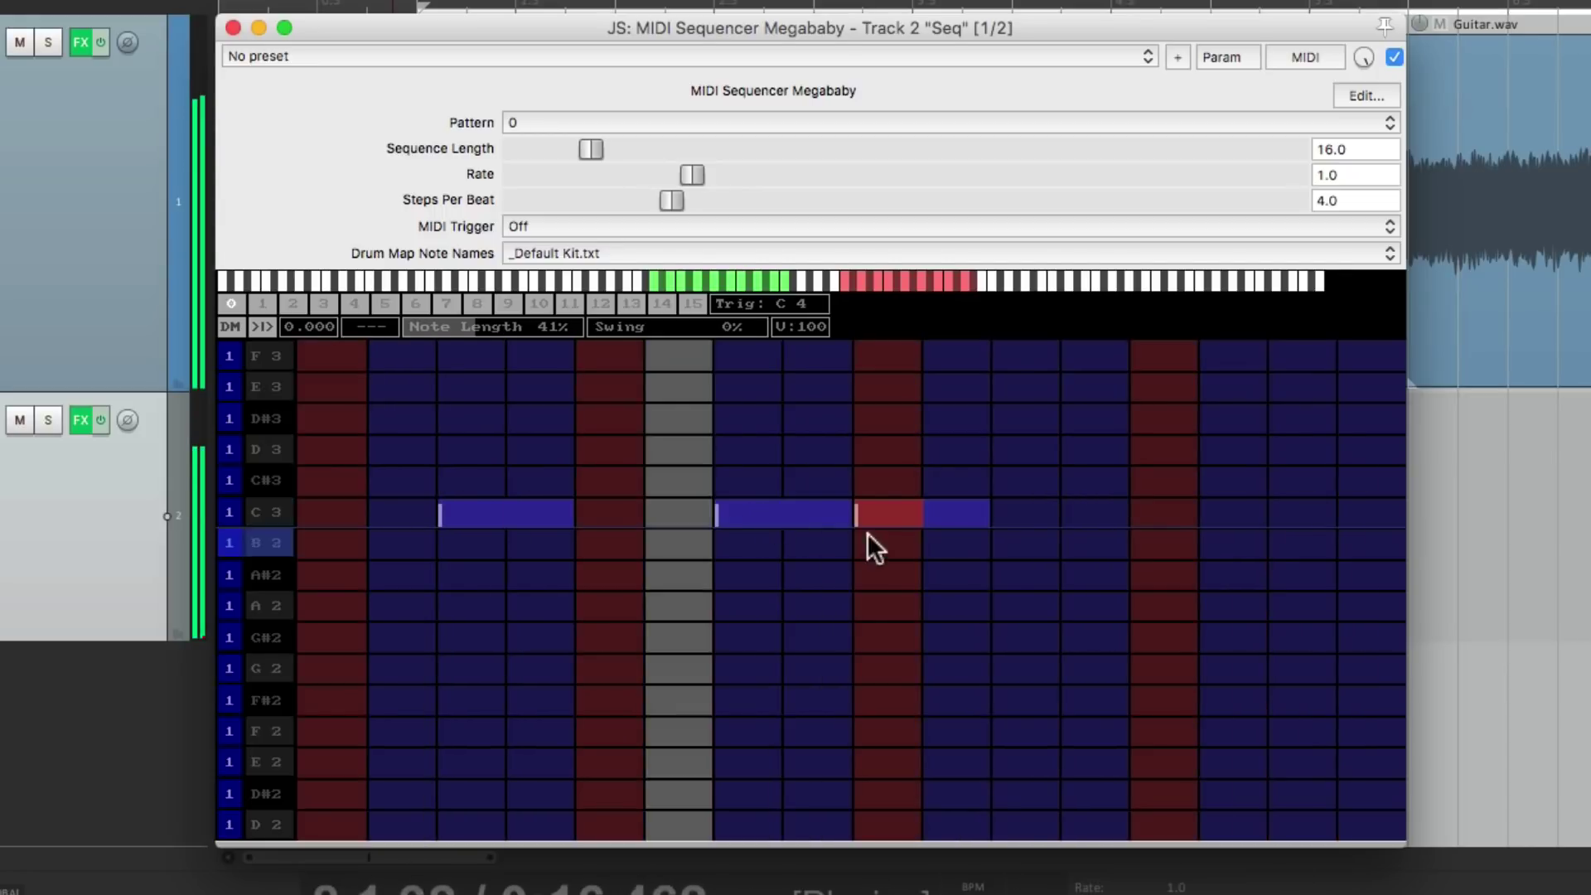
pyautogui.click(902, 507)
pyautogui.click(931, 510)
pyautogui.click(931, 510)
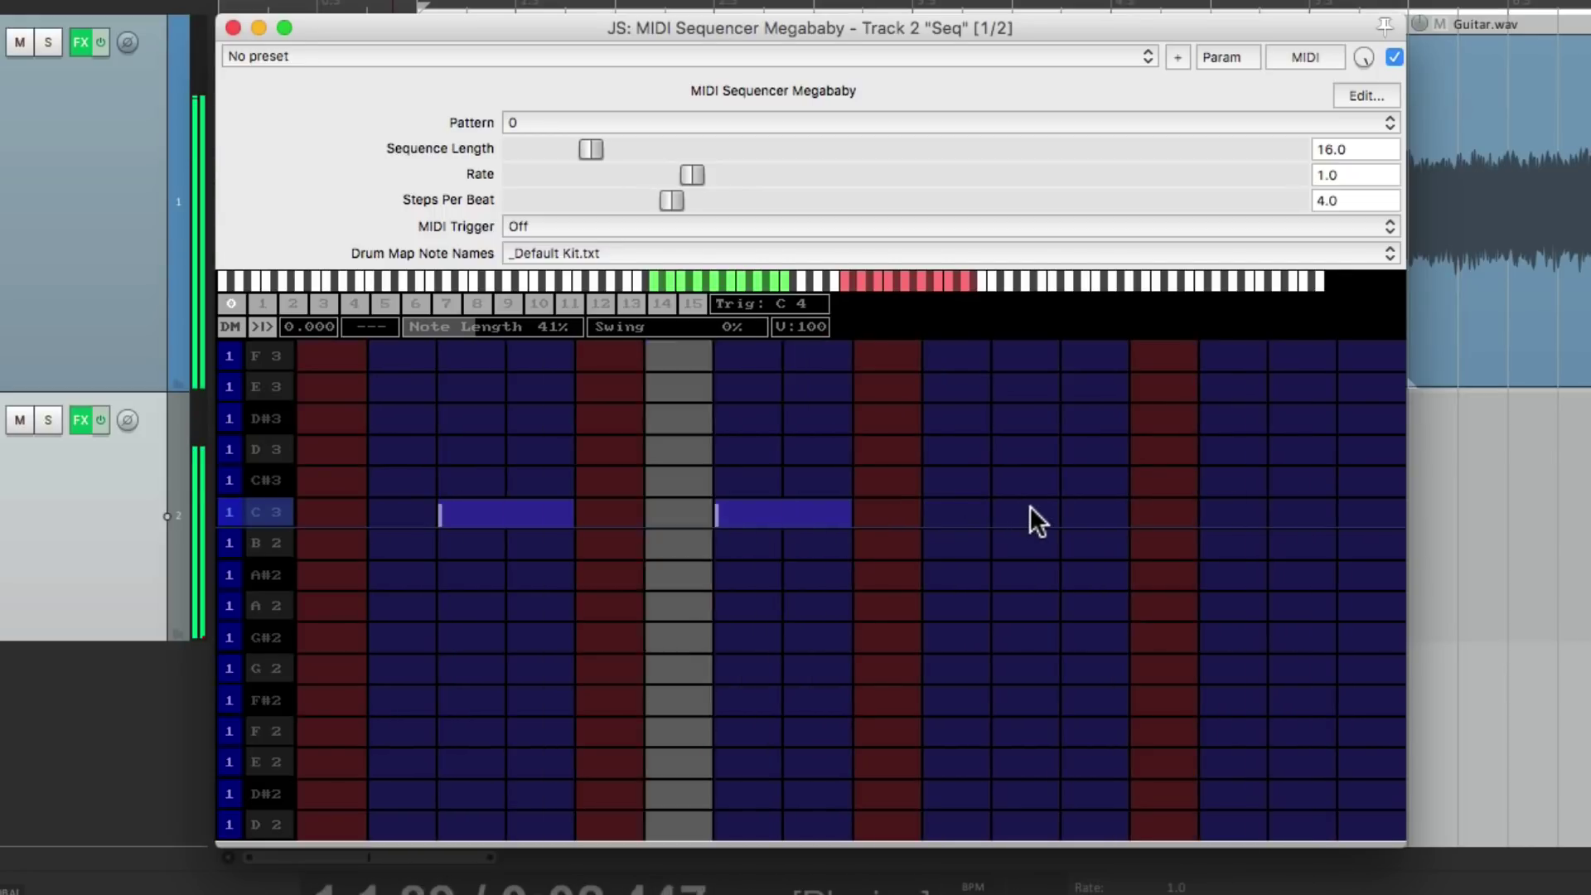
pyautogui.moveTo(1031, 510); pyautogui.dragTo(1047, 509)
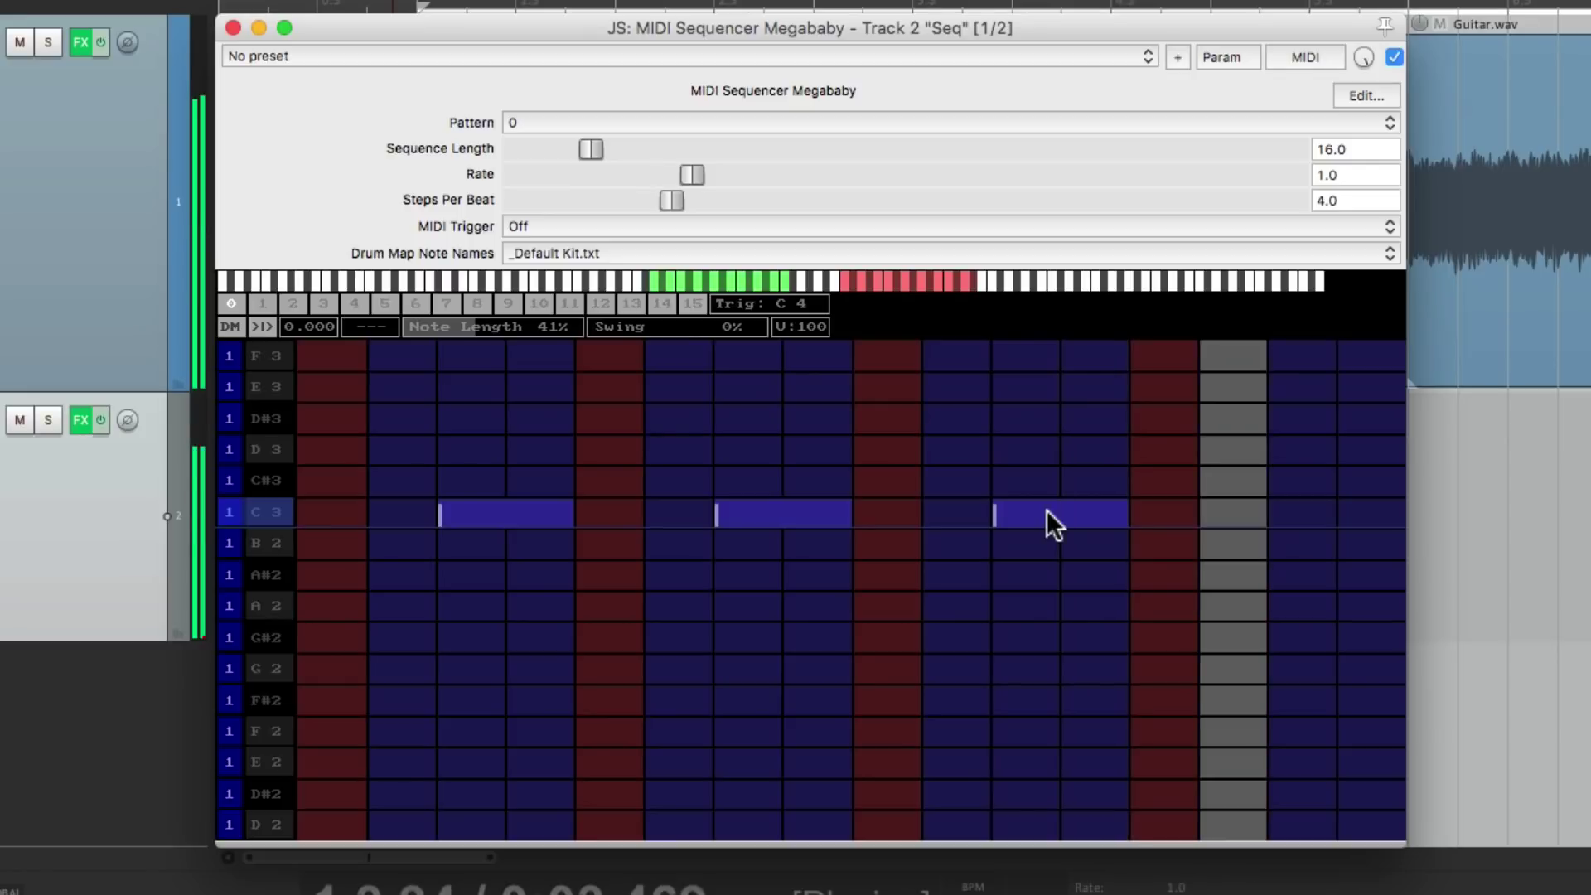
pyautogui.click(1233, 510)
pyautogui.click(1300, 515)
pyautogui.click(1365, 514)
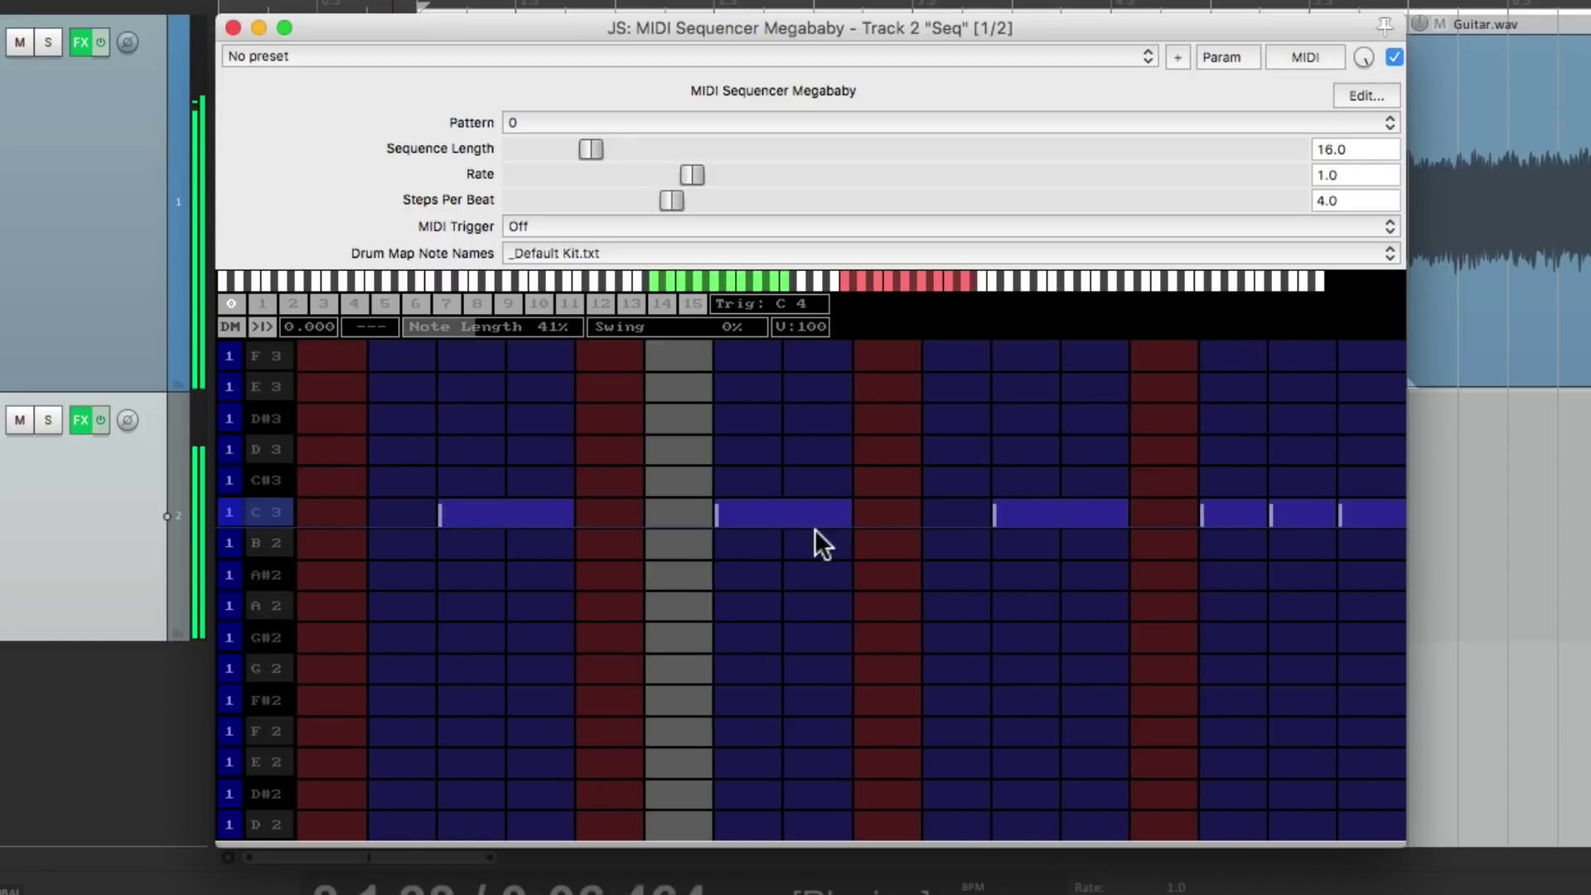
pyautogui.moveTo(495, 320); pyautogui.dragTo(537, 329)
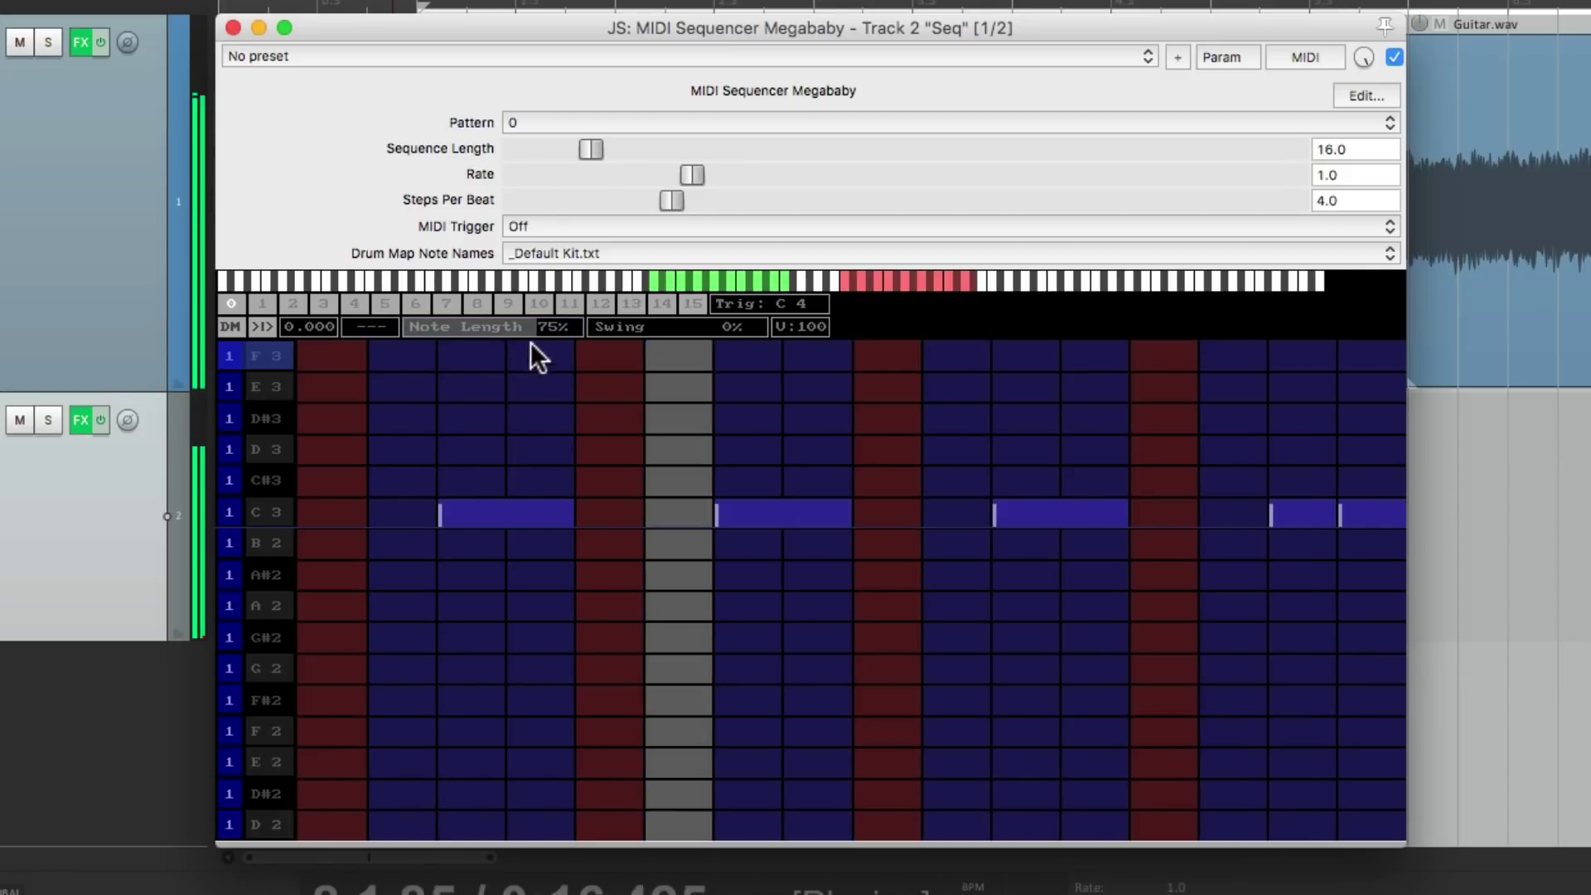
# Stop playback of the Megababy-gated synth and guitar tracks.
pyautogui.press('space')
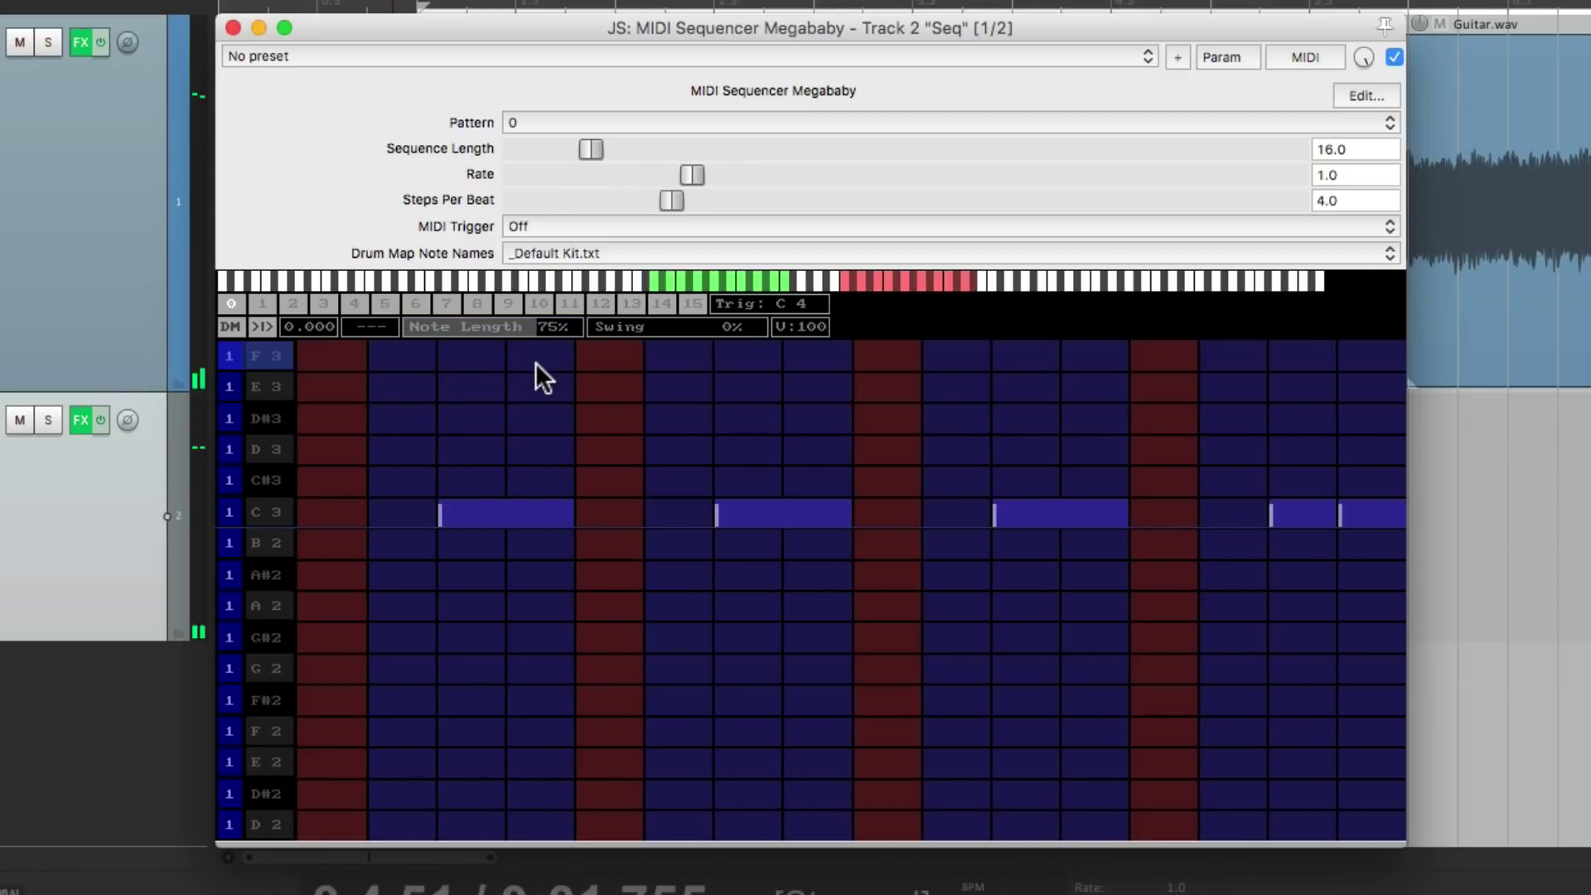